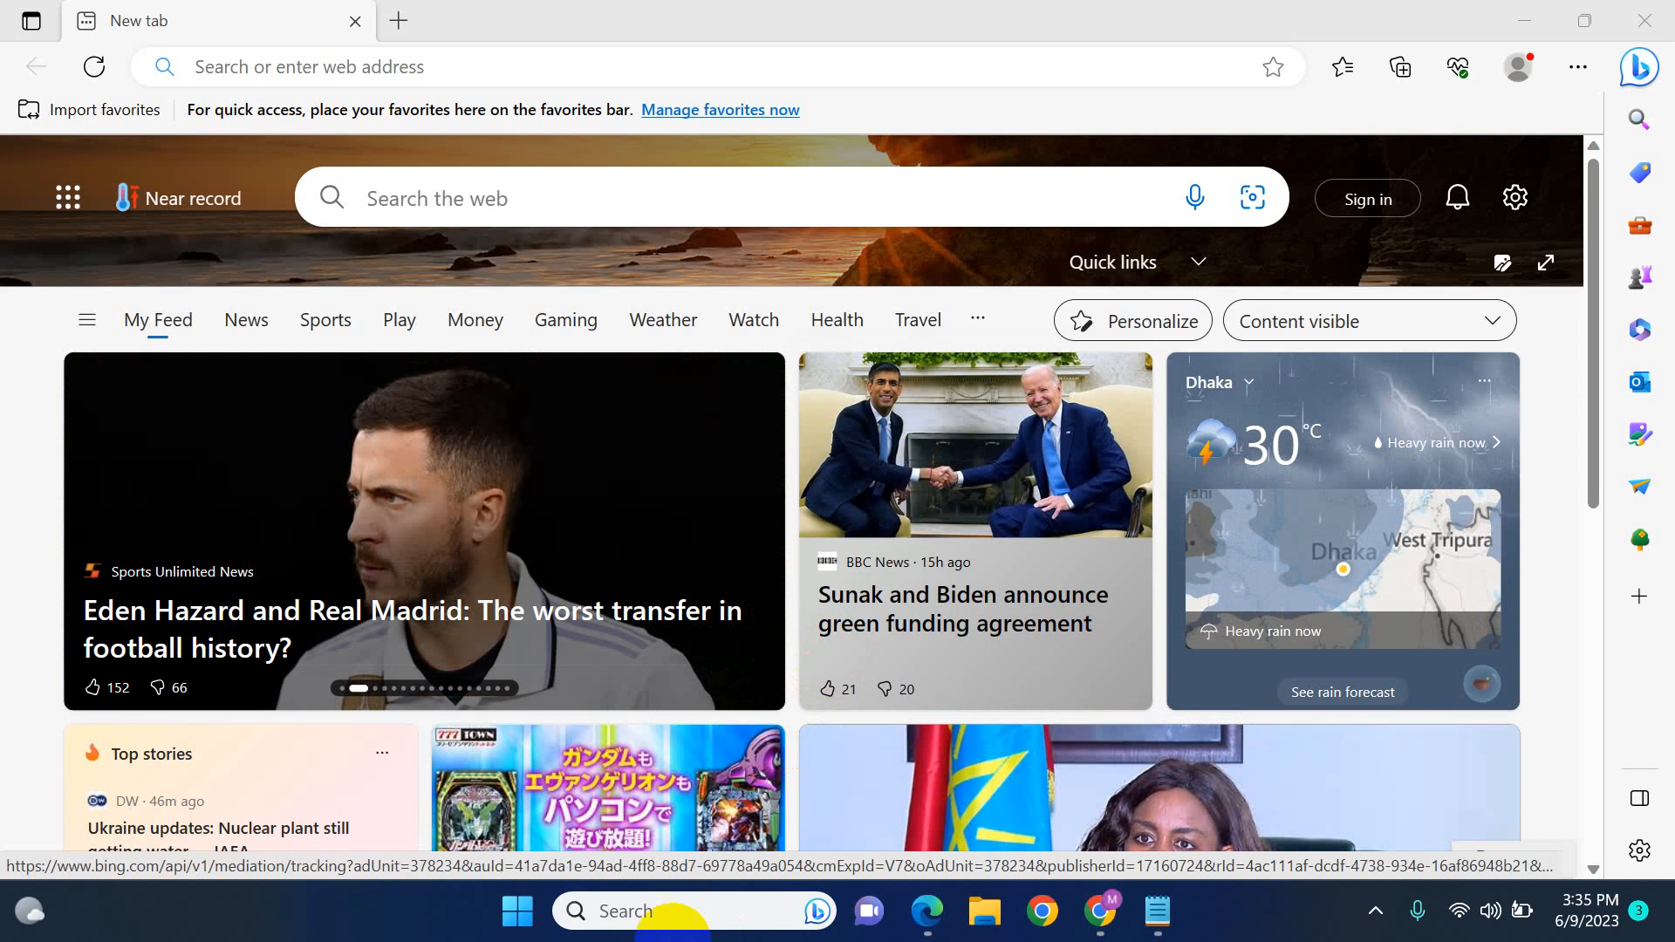
Search Bing for 'microsoft developer' from the Edge new tab page
{"action": "left_click", "coordinate": [424, 199]}
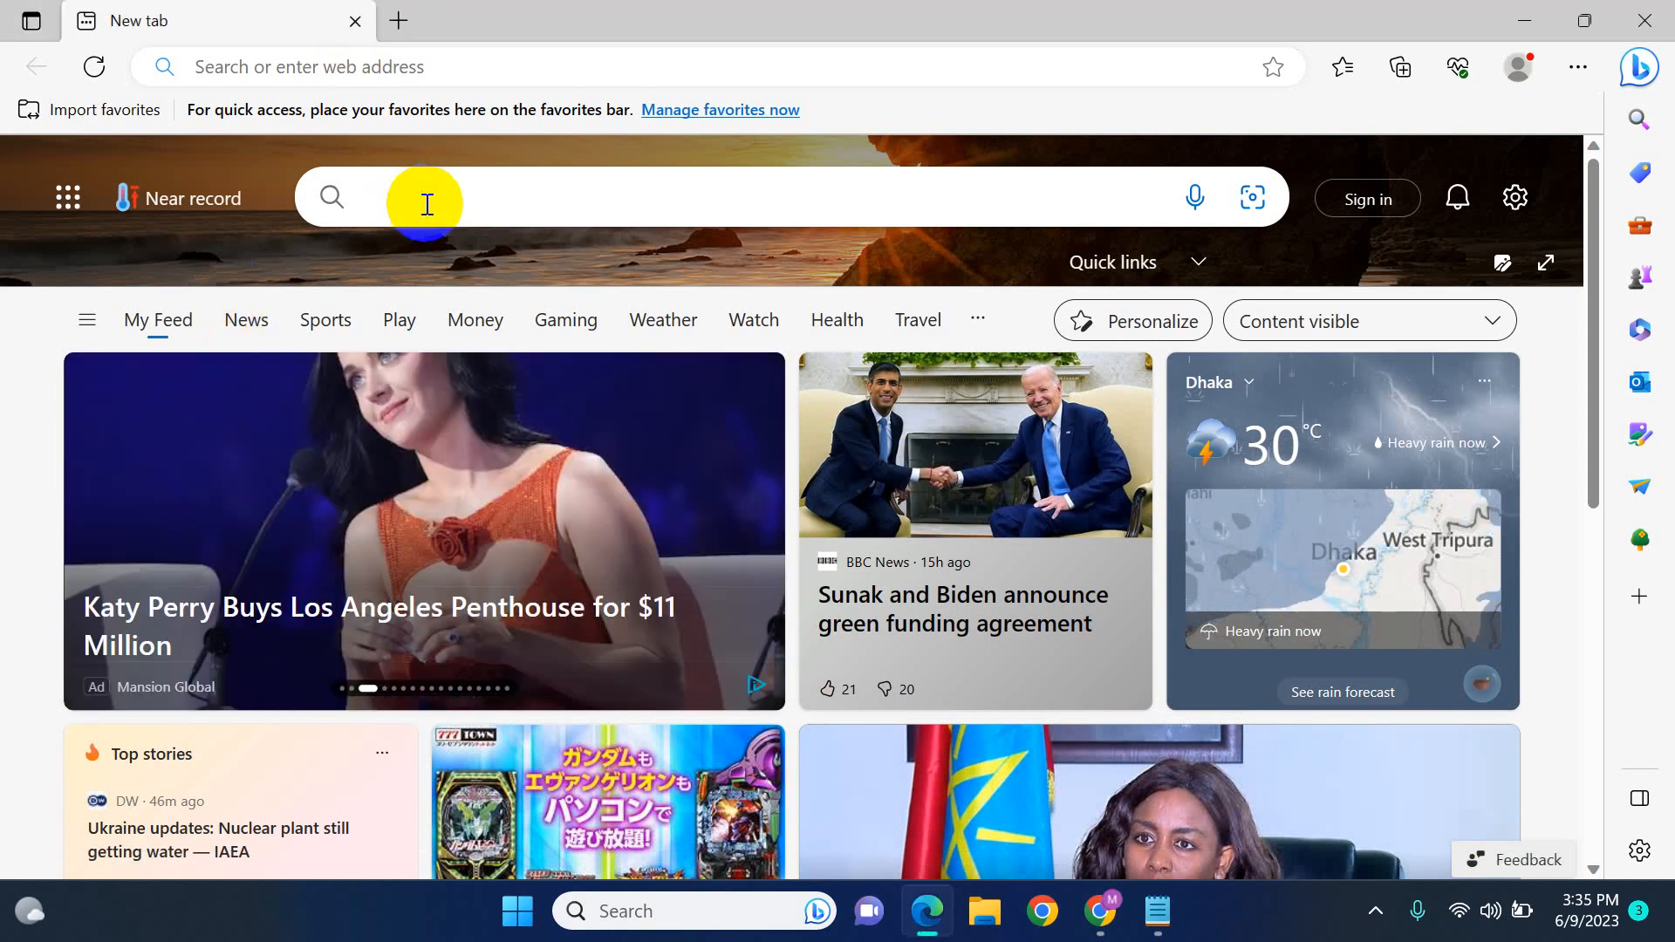
{"action": "type", "text": "micro"}
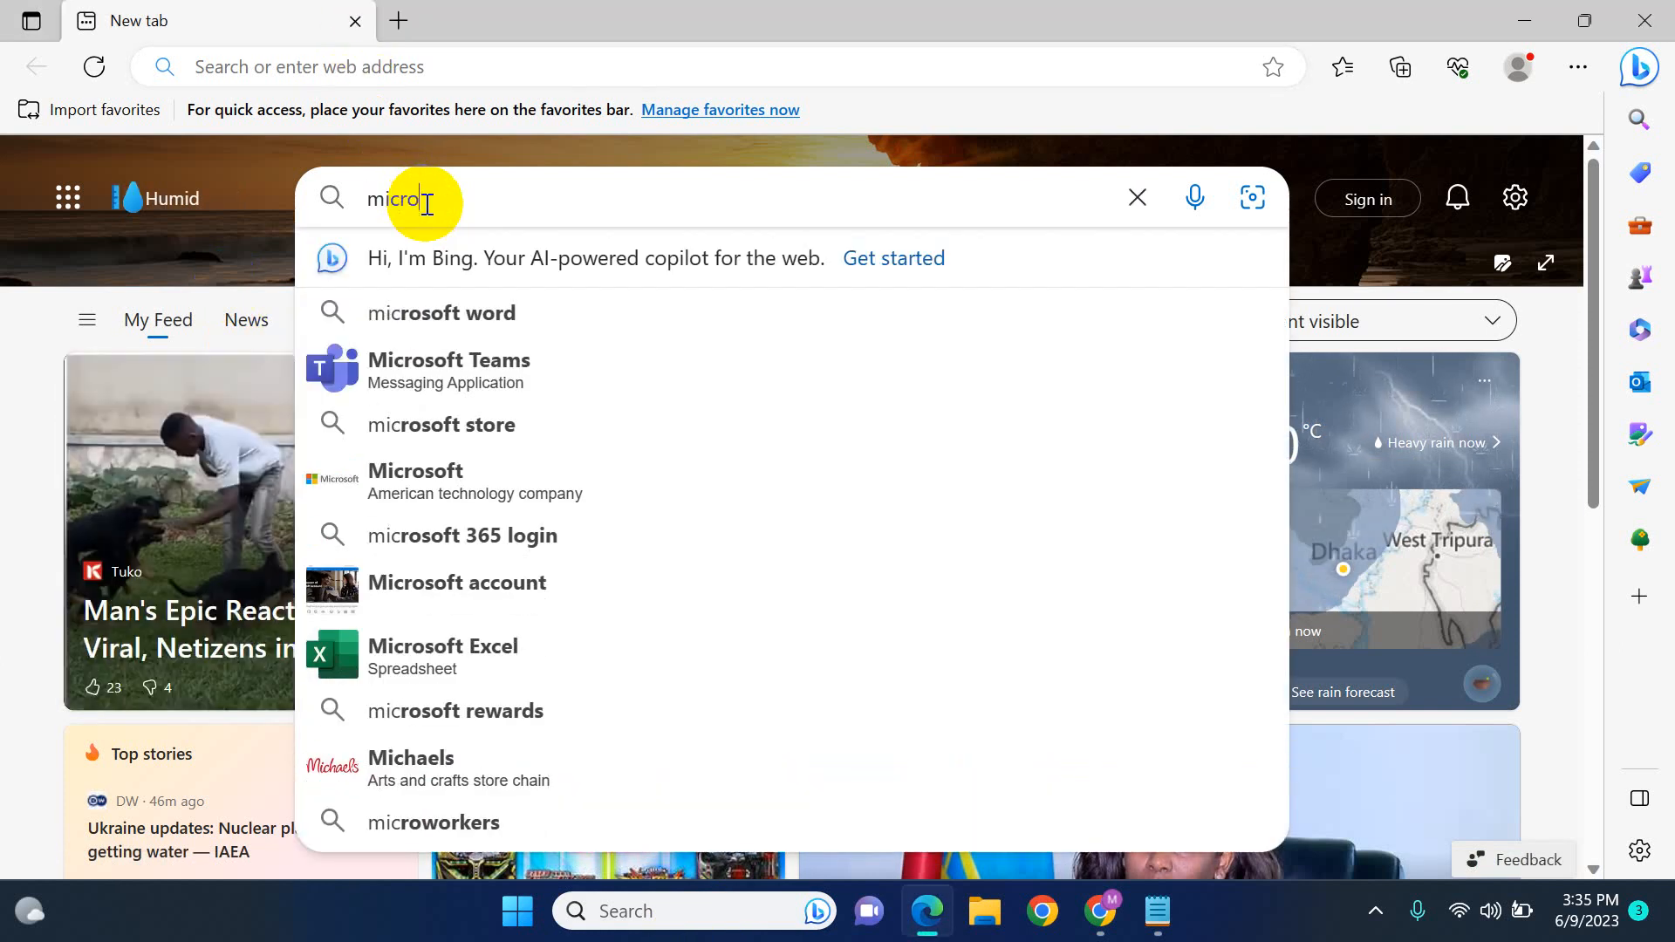
{"action": "type", "text": "soft "}
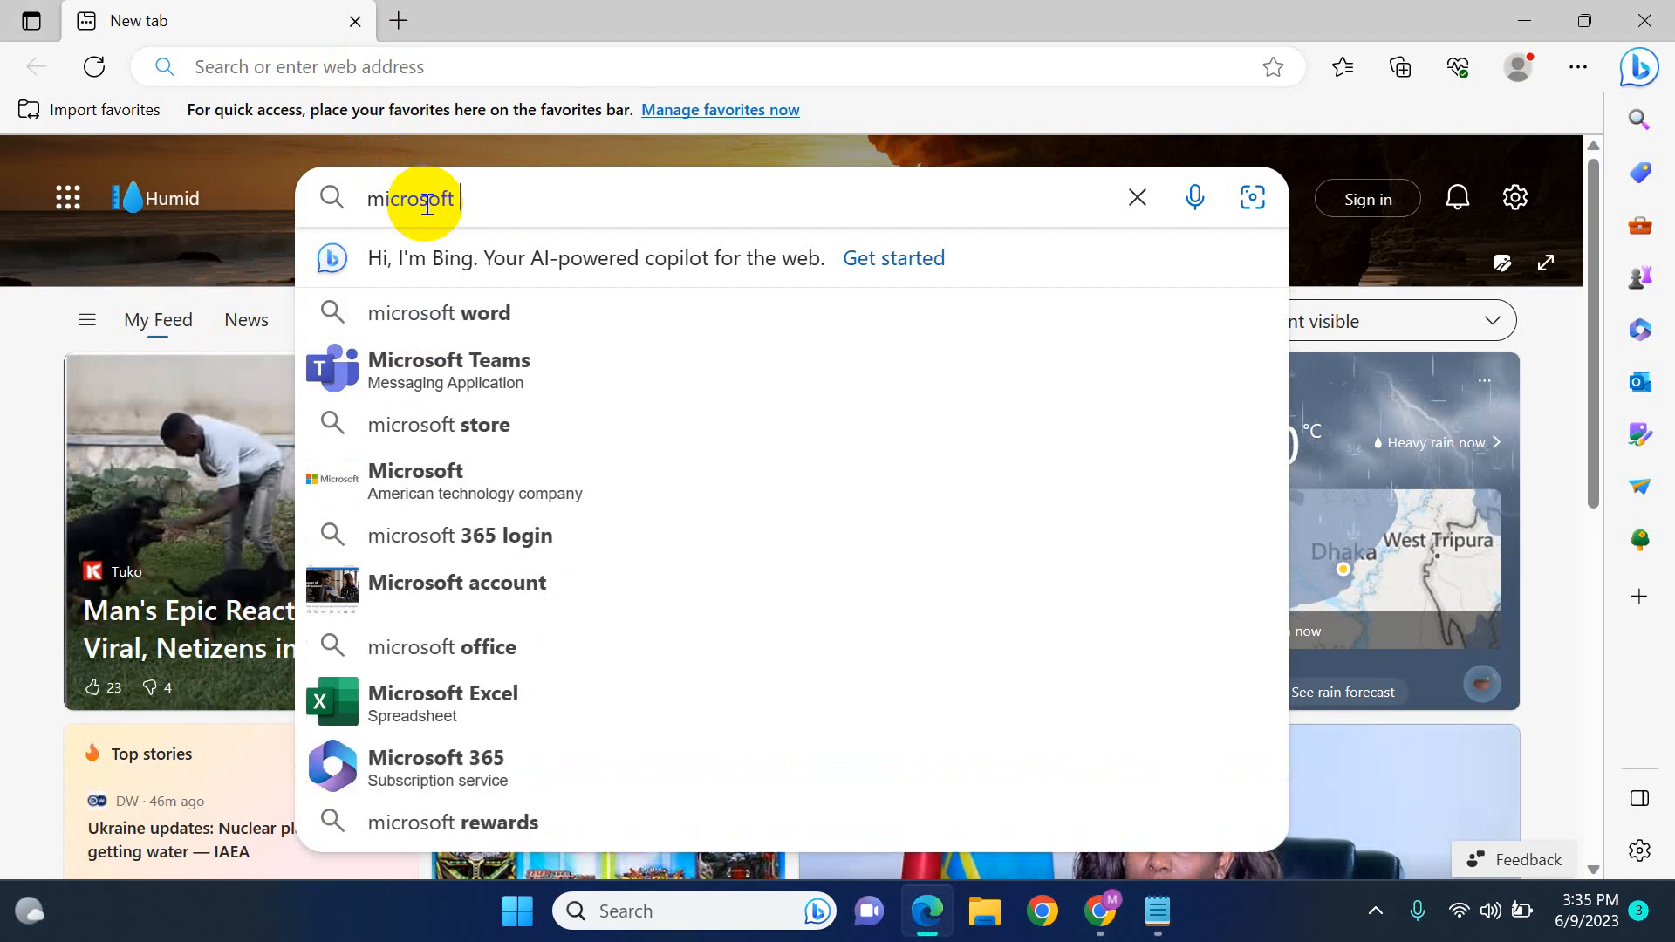
{"action": "type", "text": "develop"}
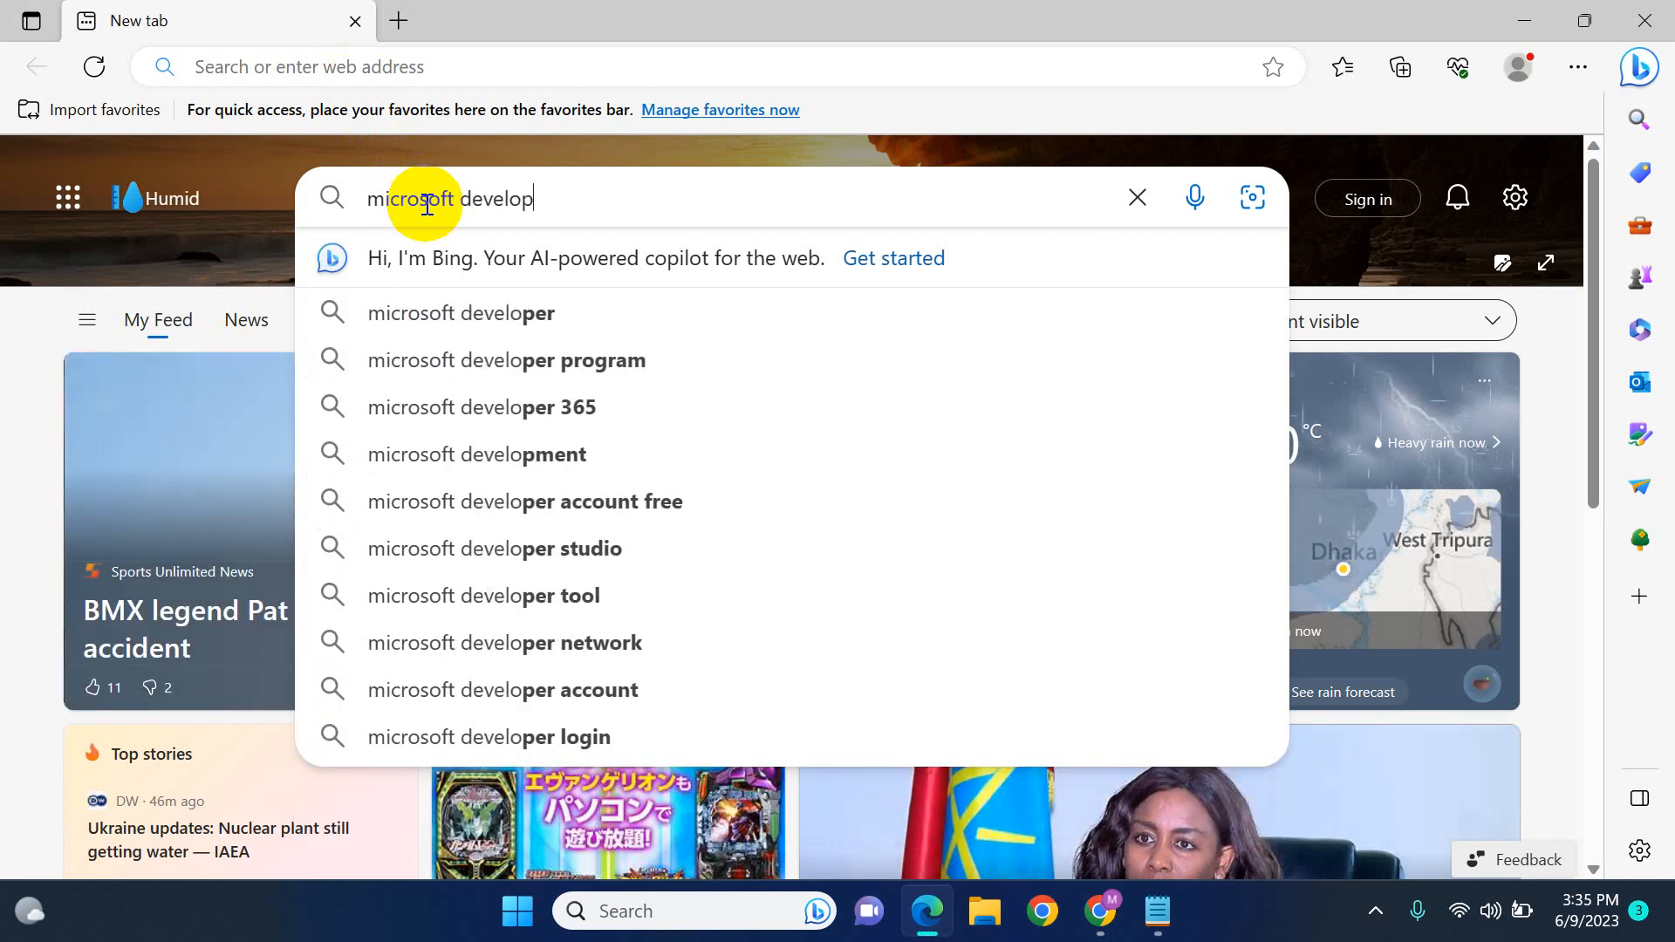
{"action": "type", "text": "er"}
{"action": "key", "text": "Return"}
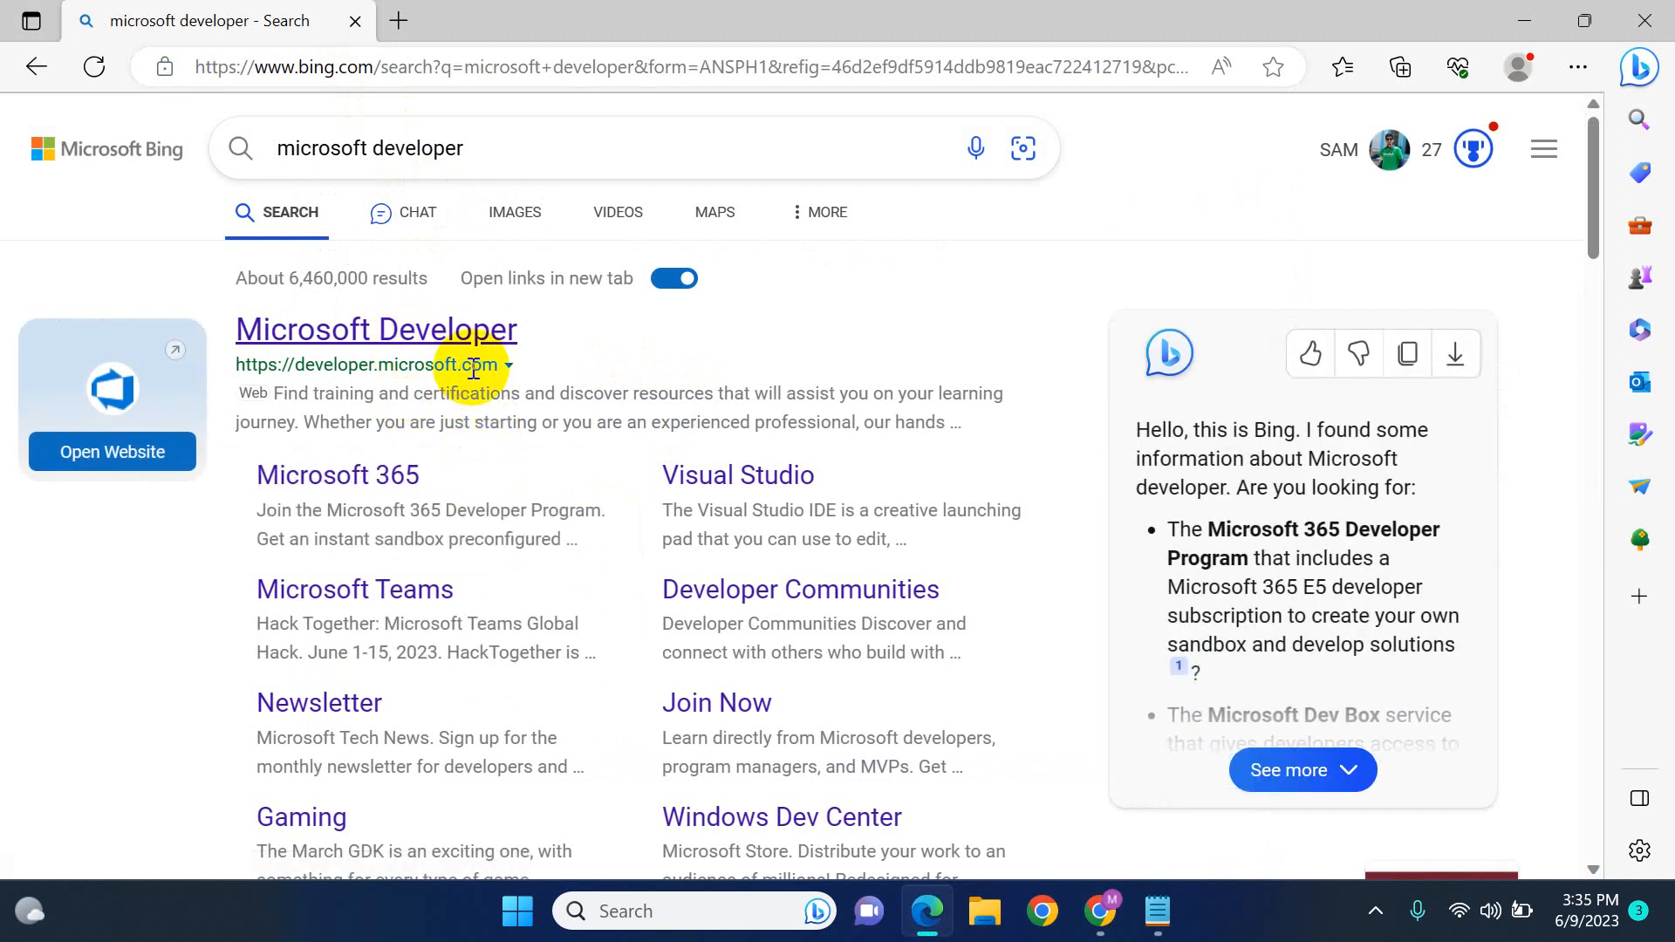
Open the Microsoft Developer website from the search results
{"action": "left_click", "coordinate": [456, 344]}
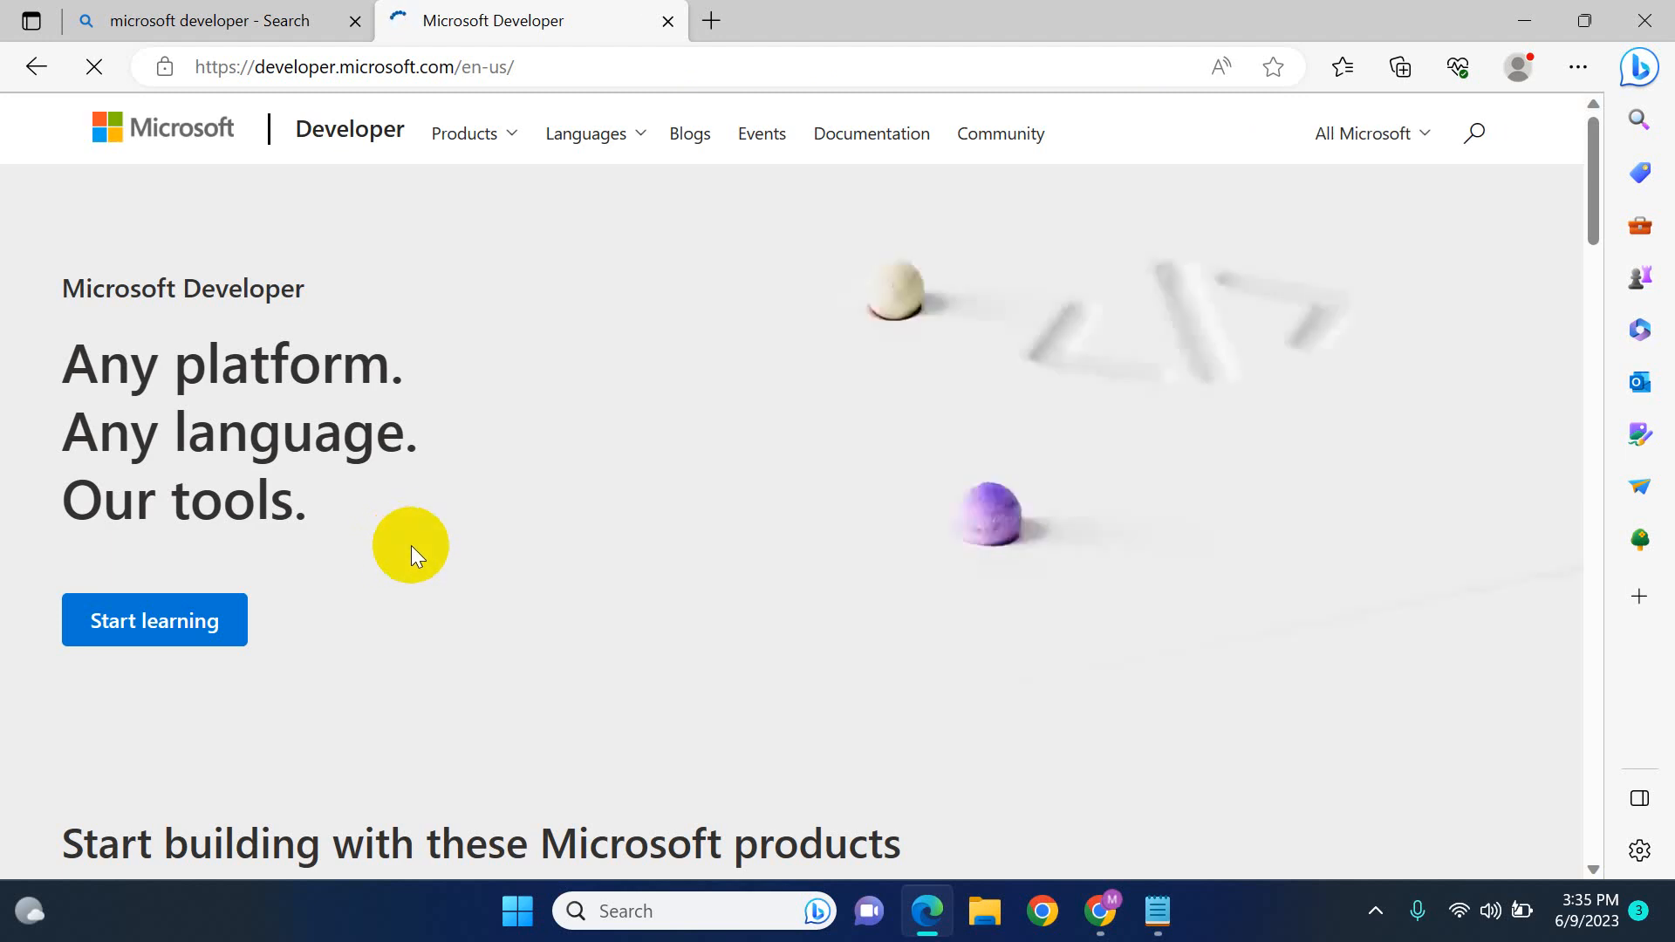
{"action": "scroll", "coordinate": [459, 531], "scroll_direction": "down", "scroll_amount": 8}
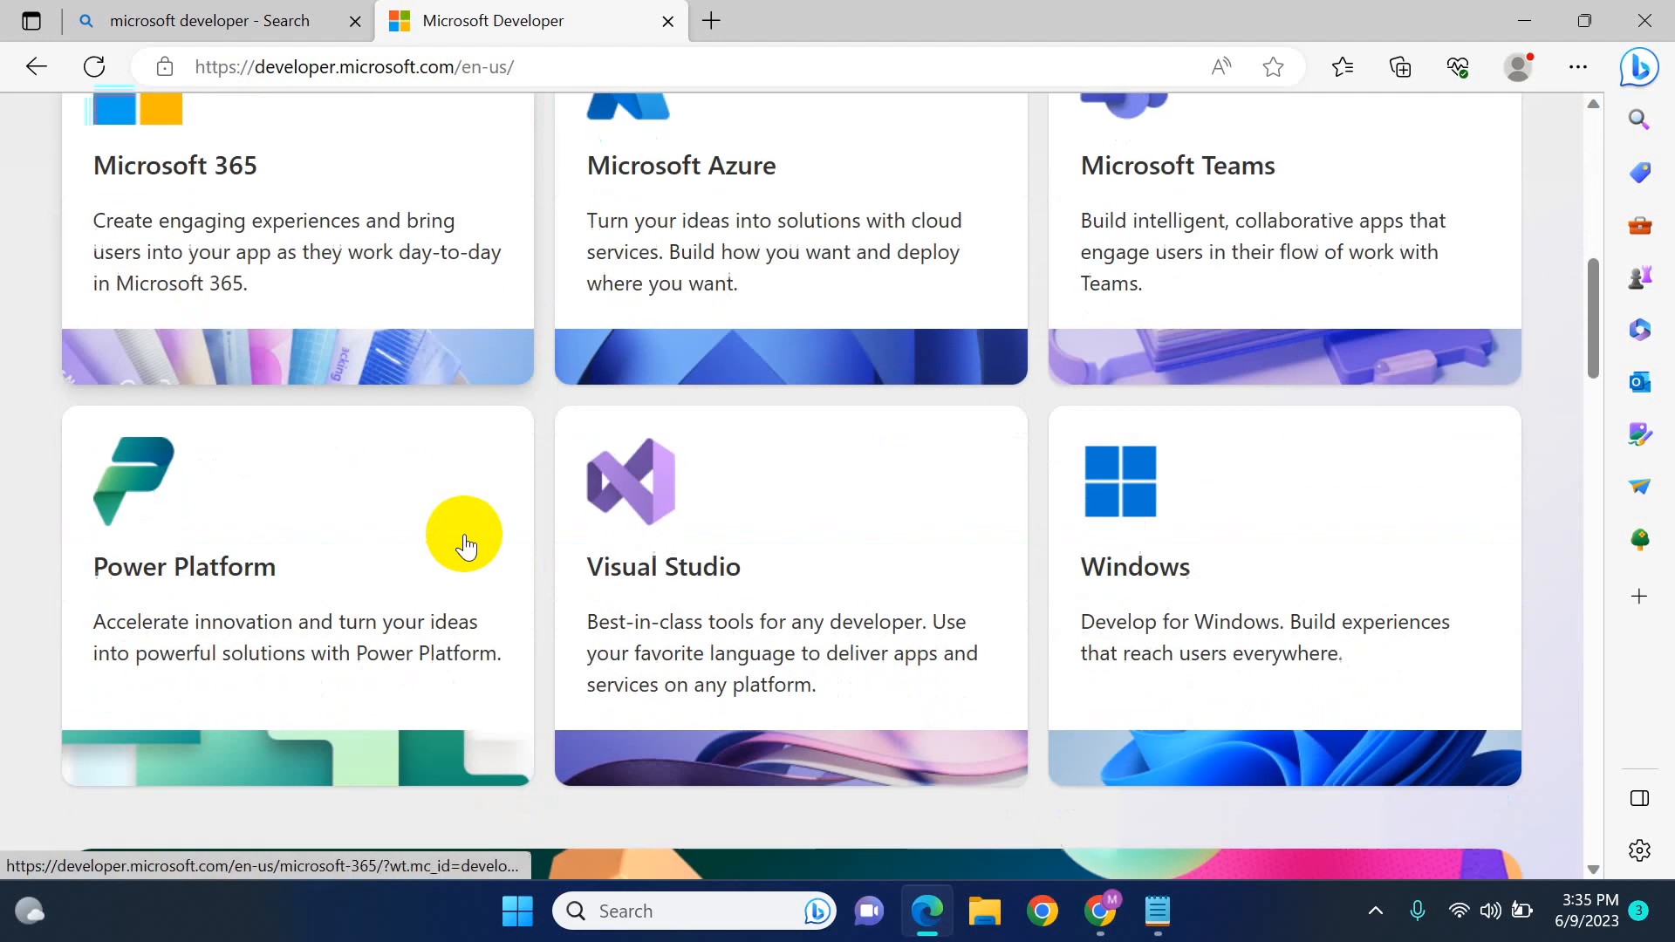
{"action": "scroll", "coordinate": [465, 545], "scroll_direction": "down", "scroll_amount": 9}
{"action": "scroll", "coordinate": [468, 548], "scroll_direction": "up", "scroll_amount": 10}
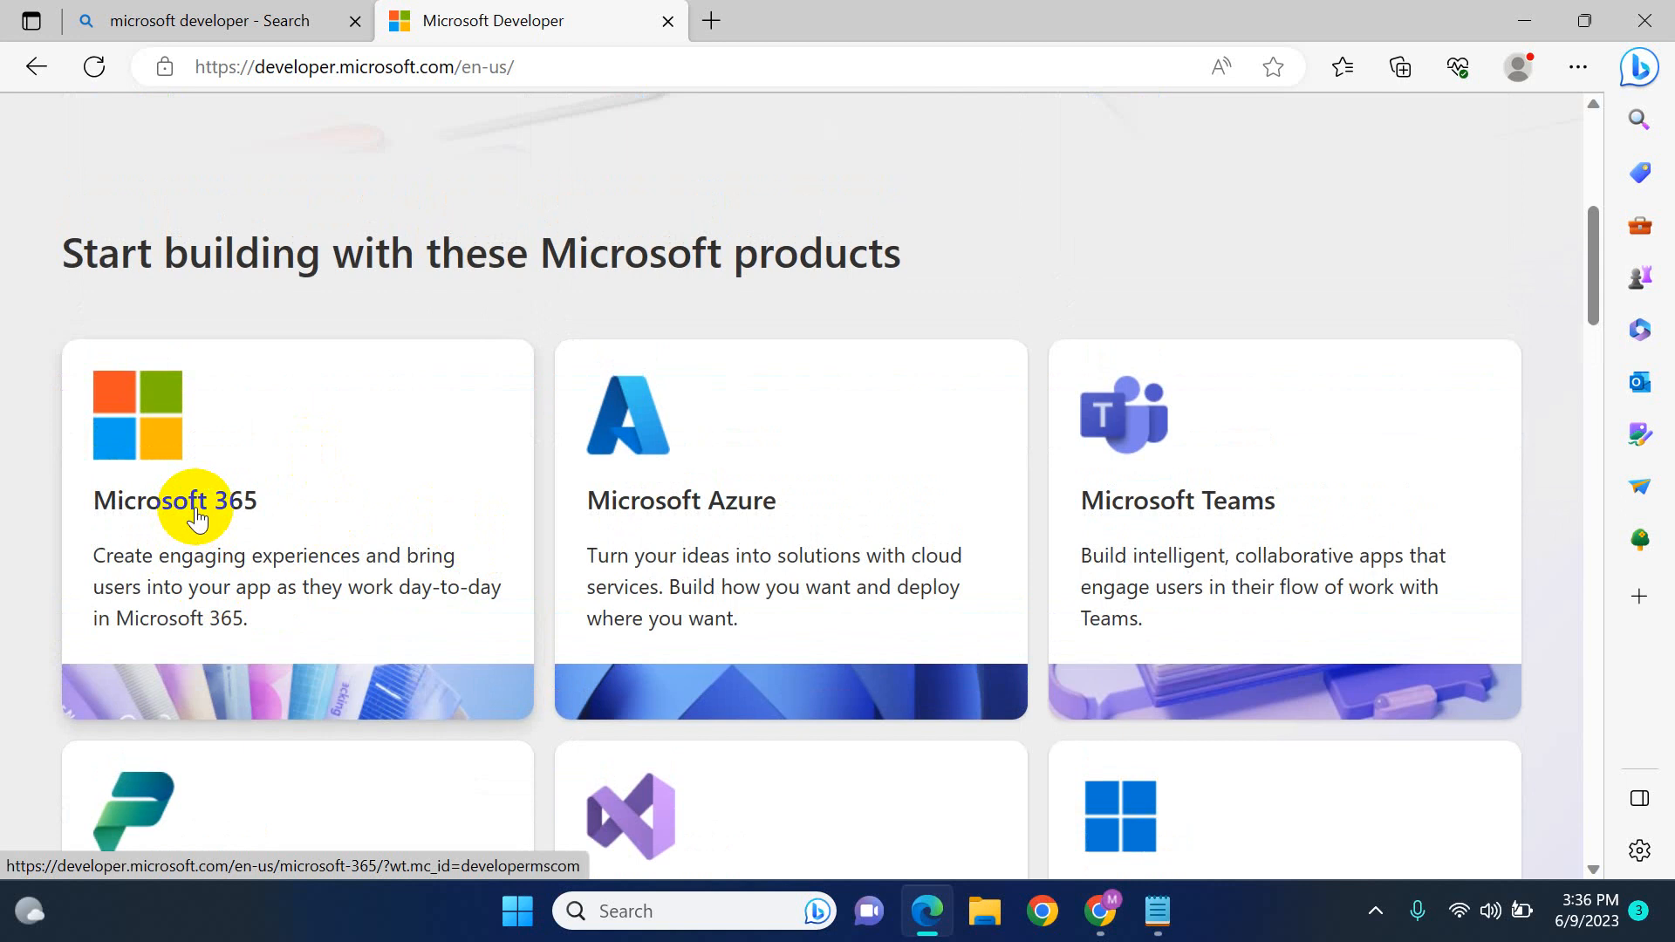
Open the Microsoft 365 developer page and scroll to the Join the Developer Program card
{"action": "left_click", "coordinate": [197, 516]}
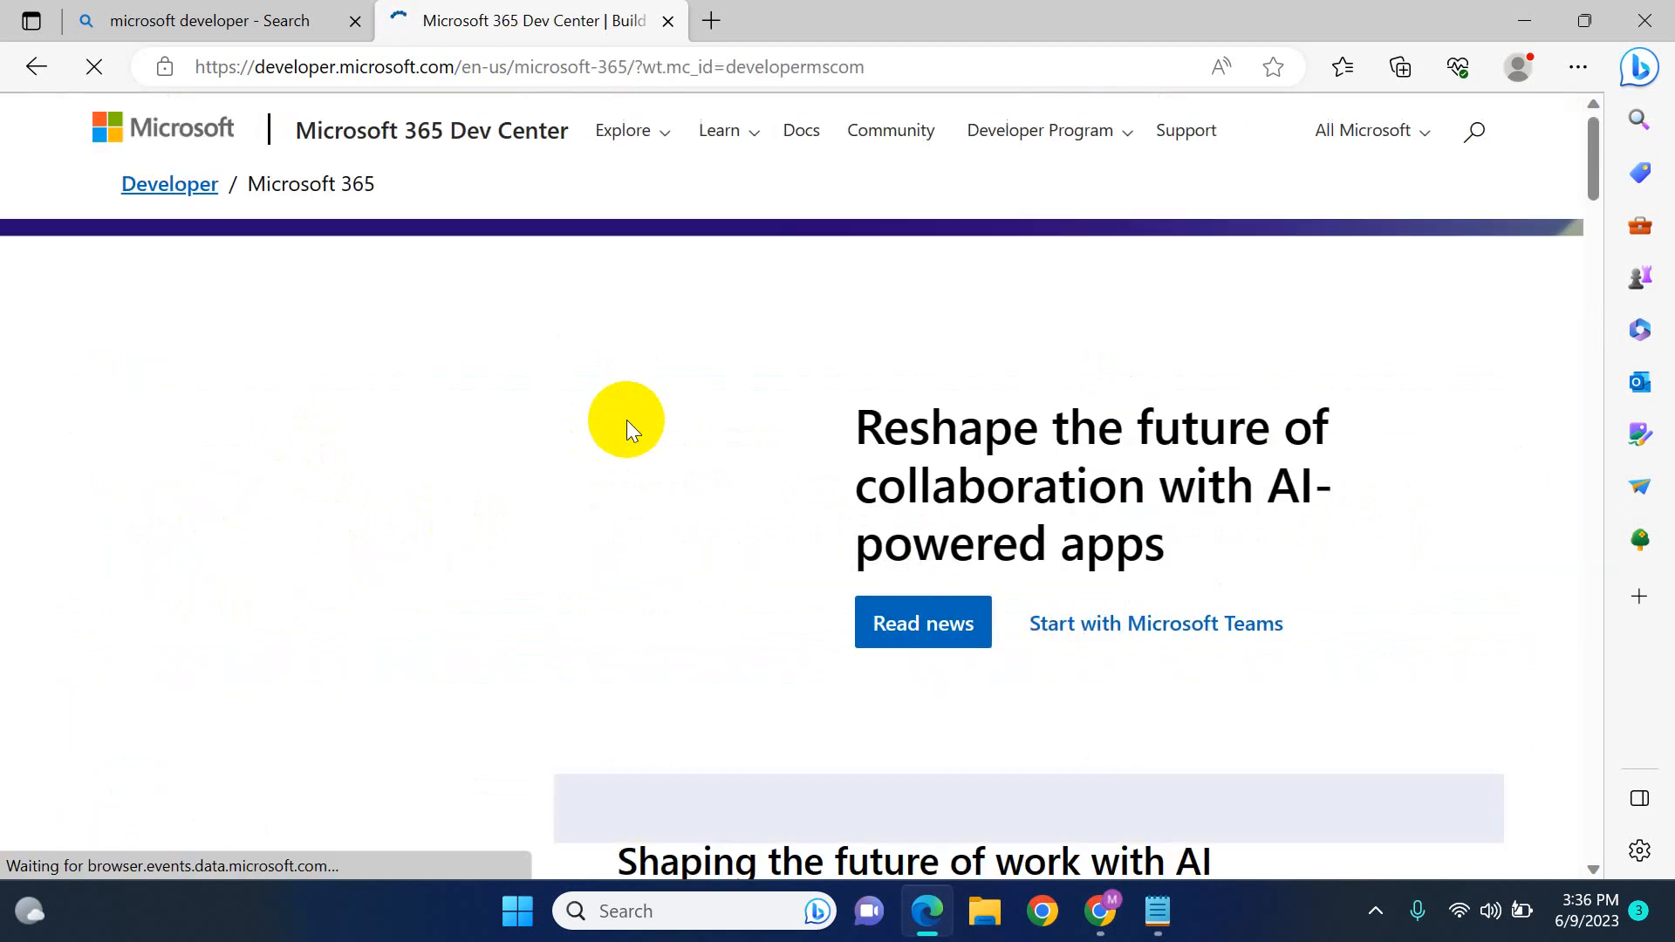
{"action": "scroll", "coordinate": [599, 530], "scroll_direction": "down", "scroll_amount": 20}
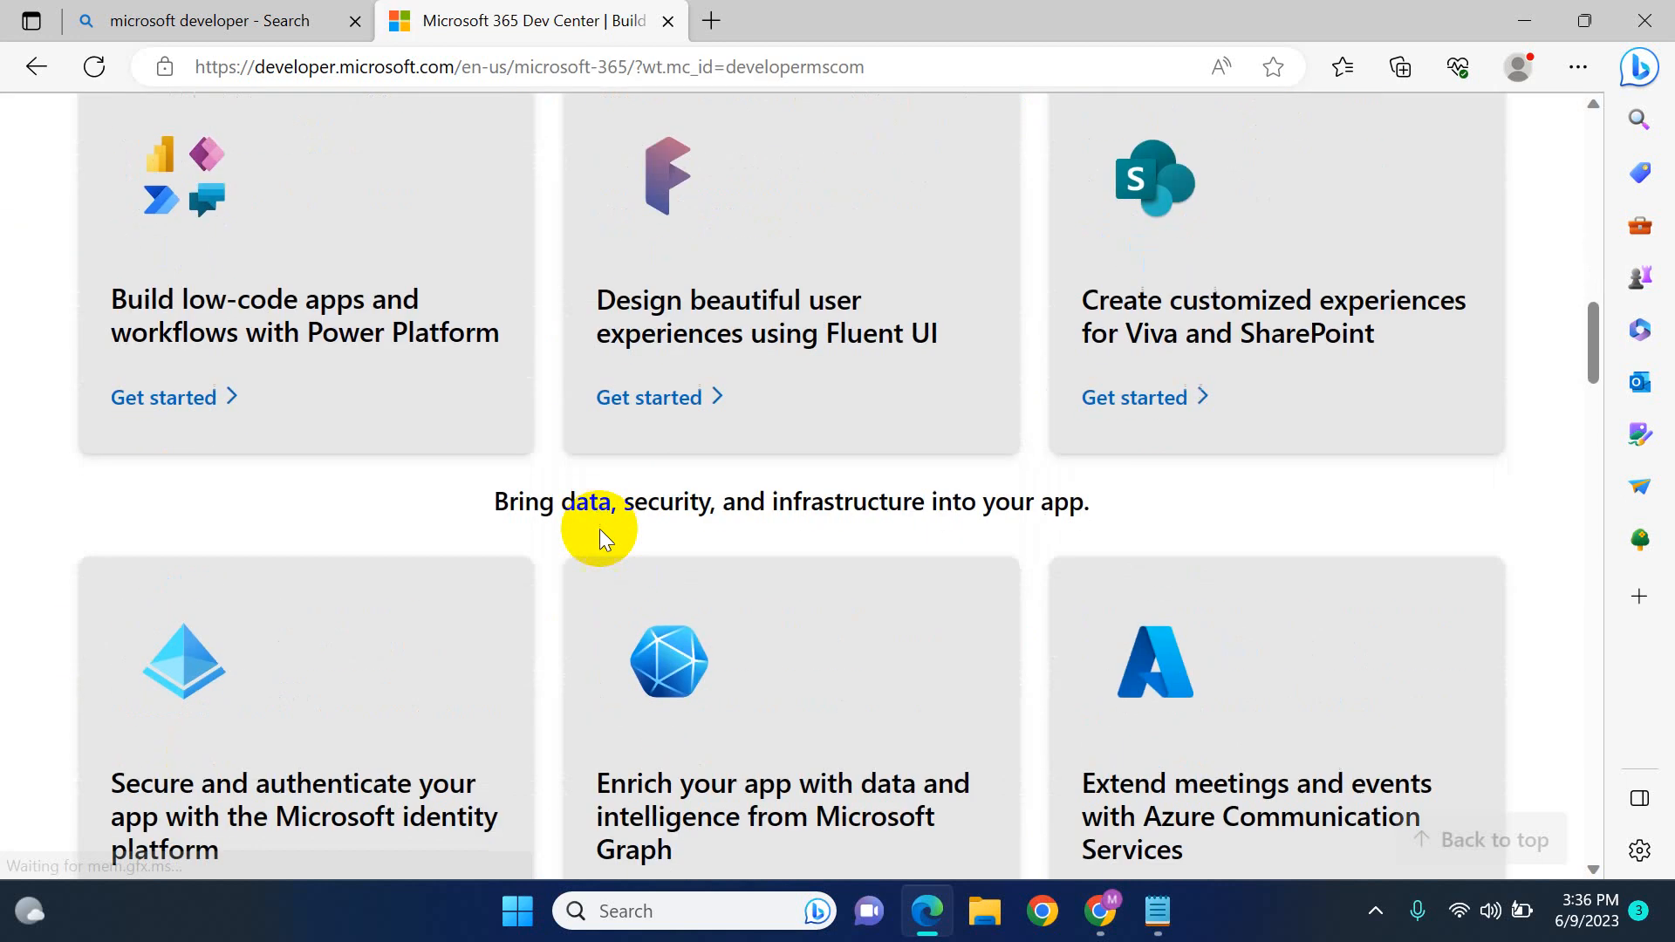
{"action": "scroll", "coordinate": [599, 528], "scroll_direction": "down", "scroll_amount": 19}
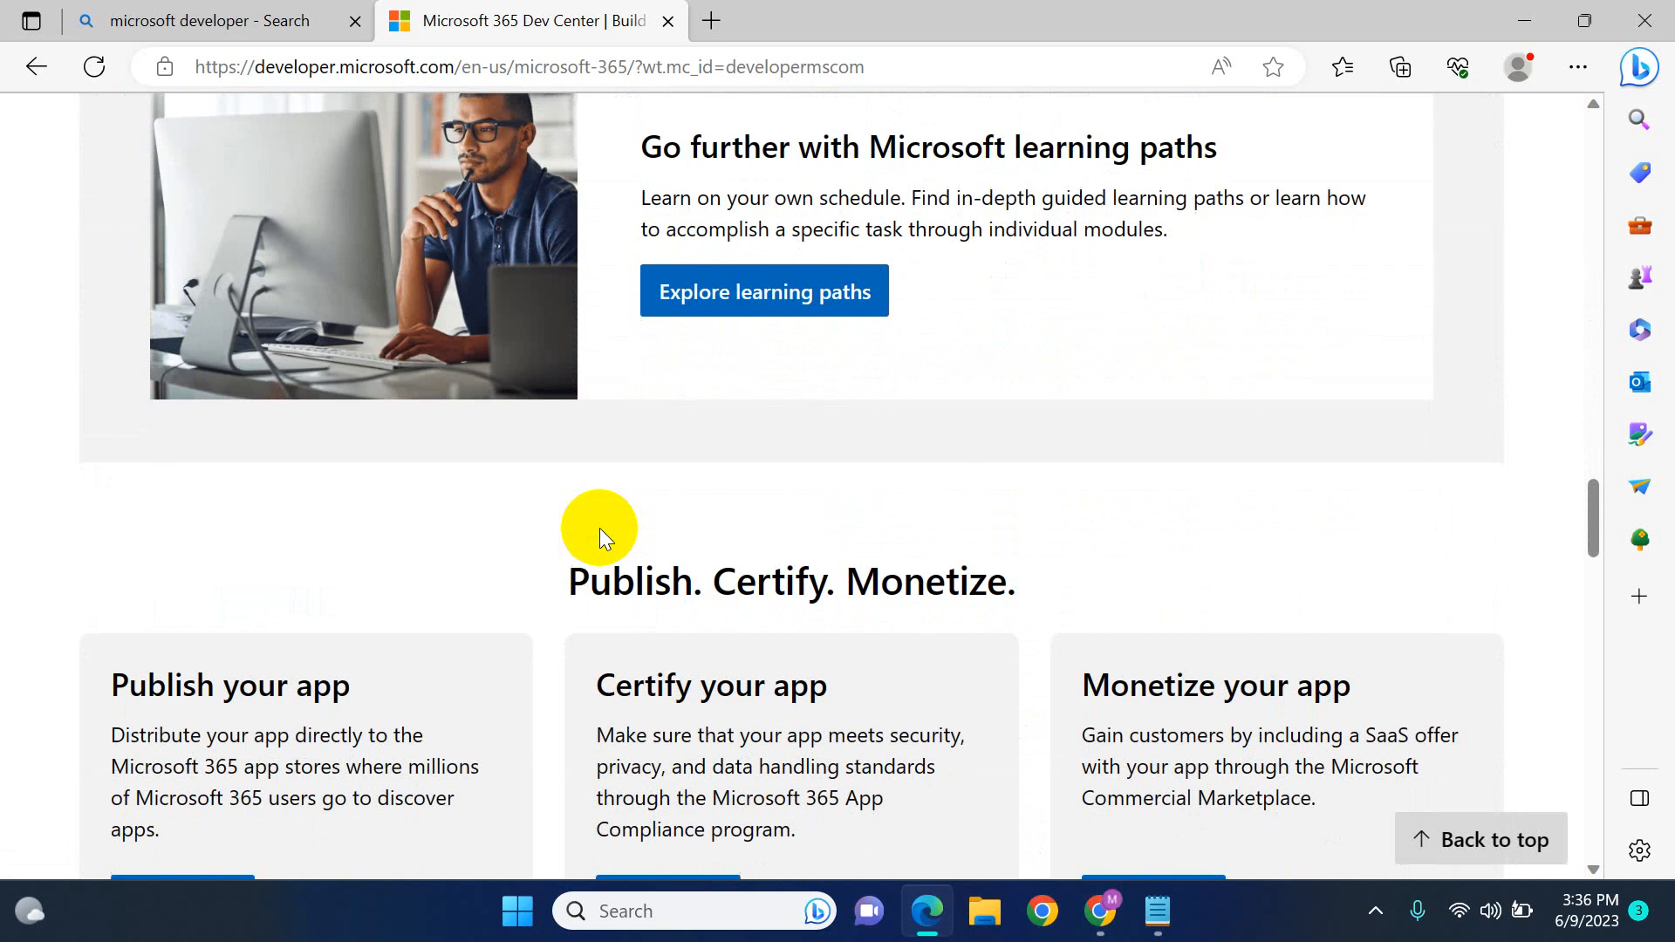
{"action": "scroll", "coordinate": [600, 528], "scroll_direction": "down", "scroll_amount": 12}
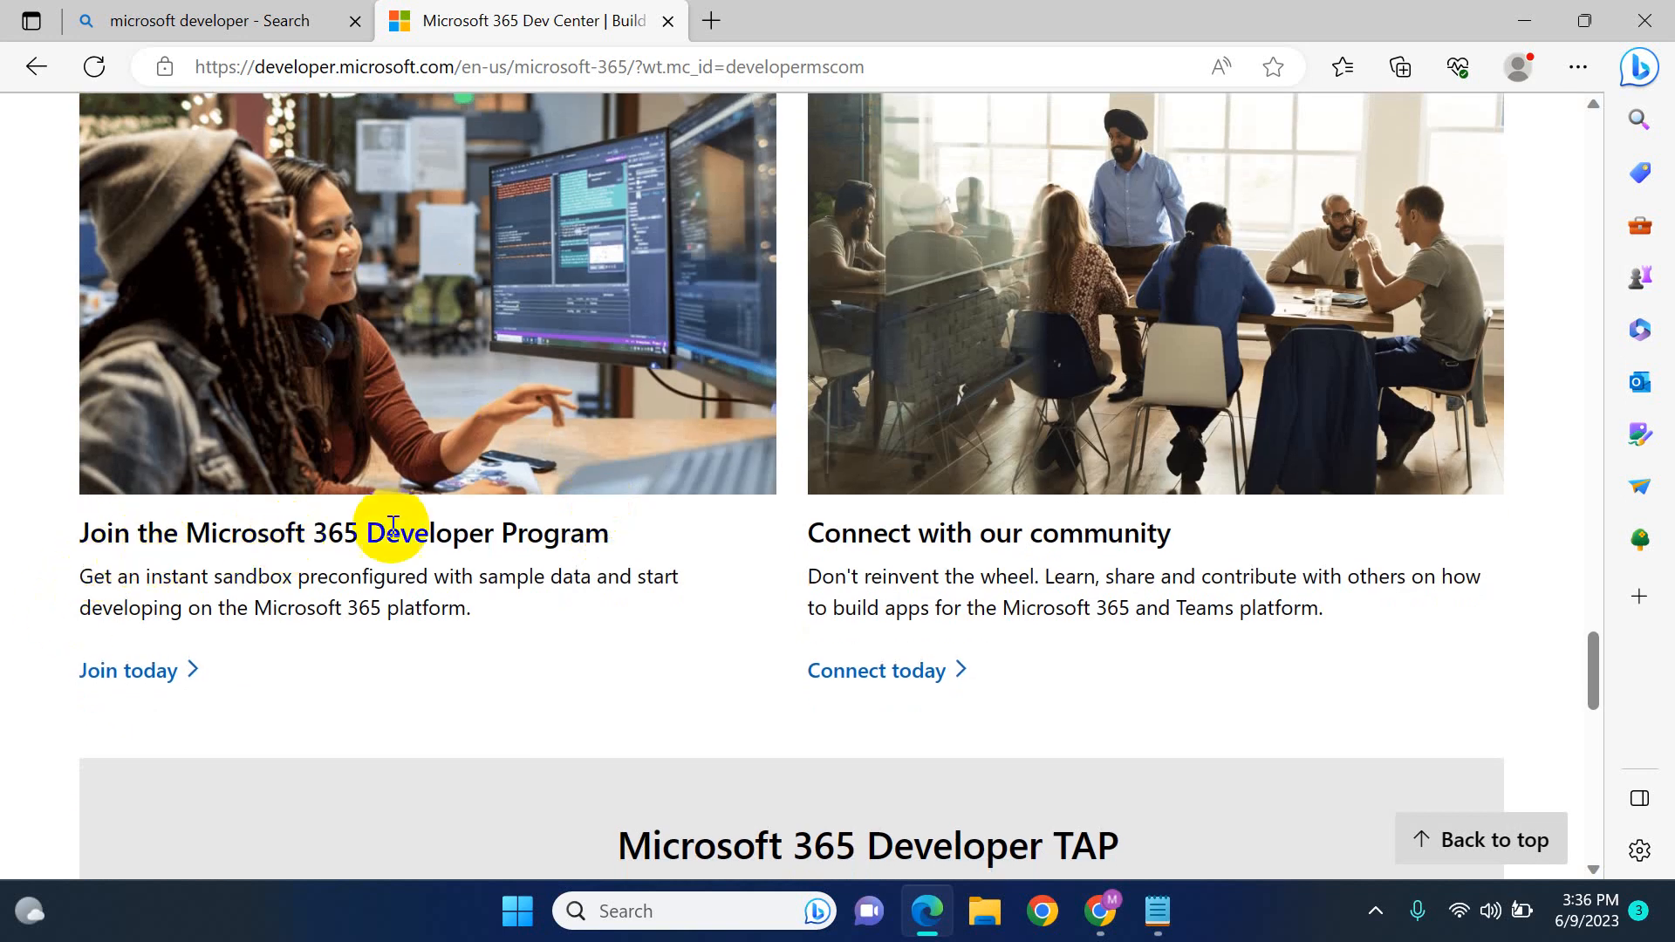
Go to the Microsoft 365 Developer Program page and choose 'Join now'
{"action": "left_click", "coordinate": [143, 676]}
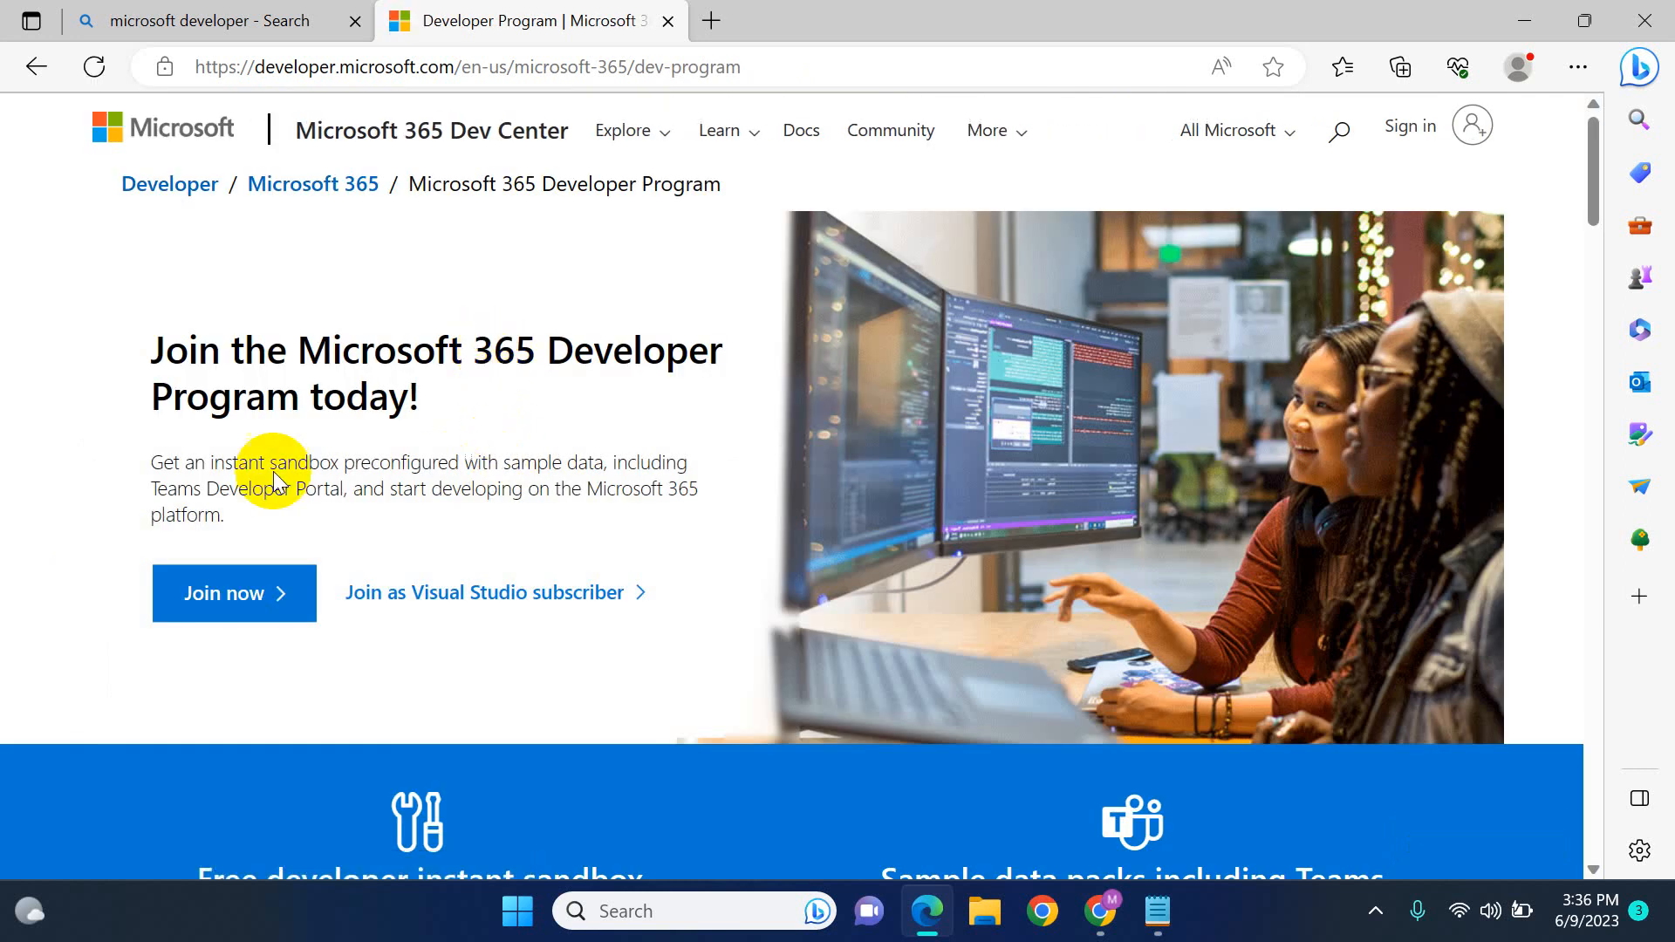
{"action": "left_click", "coordinate": [247, 623]}
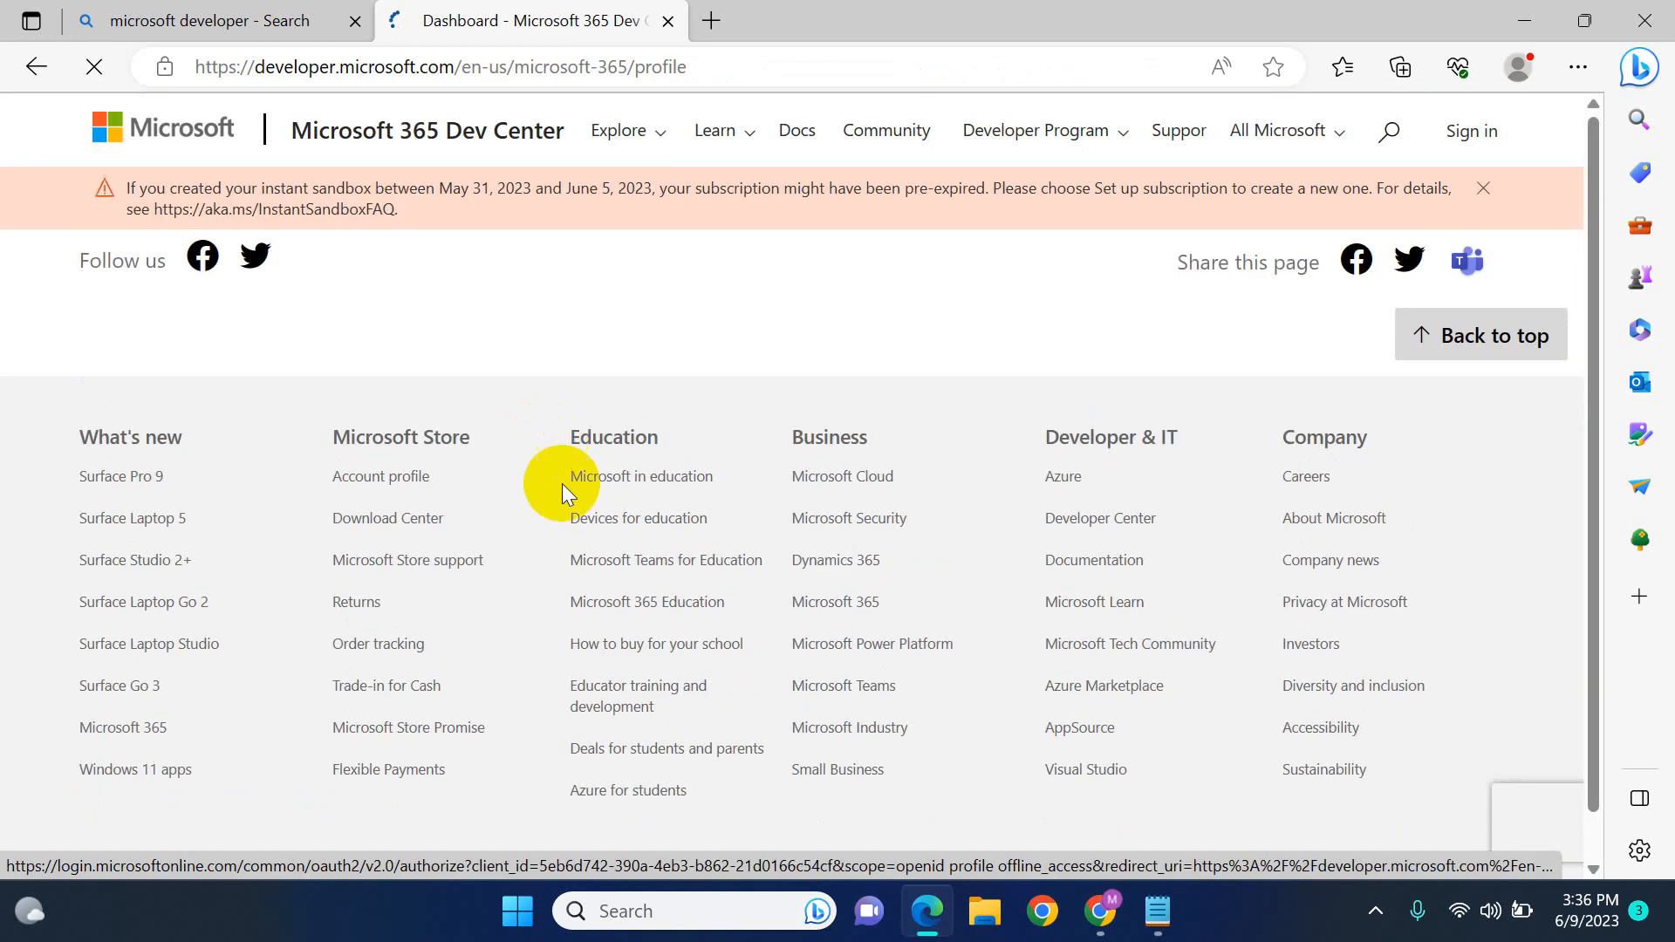
Set the join form's Country/Region to Bangladesh
{"action": "scroll", "coordinate": [572, 480], "scroll_direction": "down", "scroll_amount": 4}
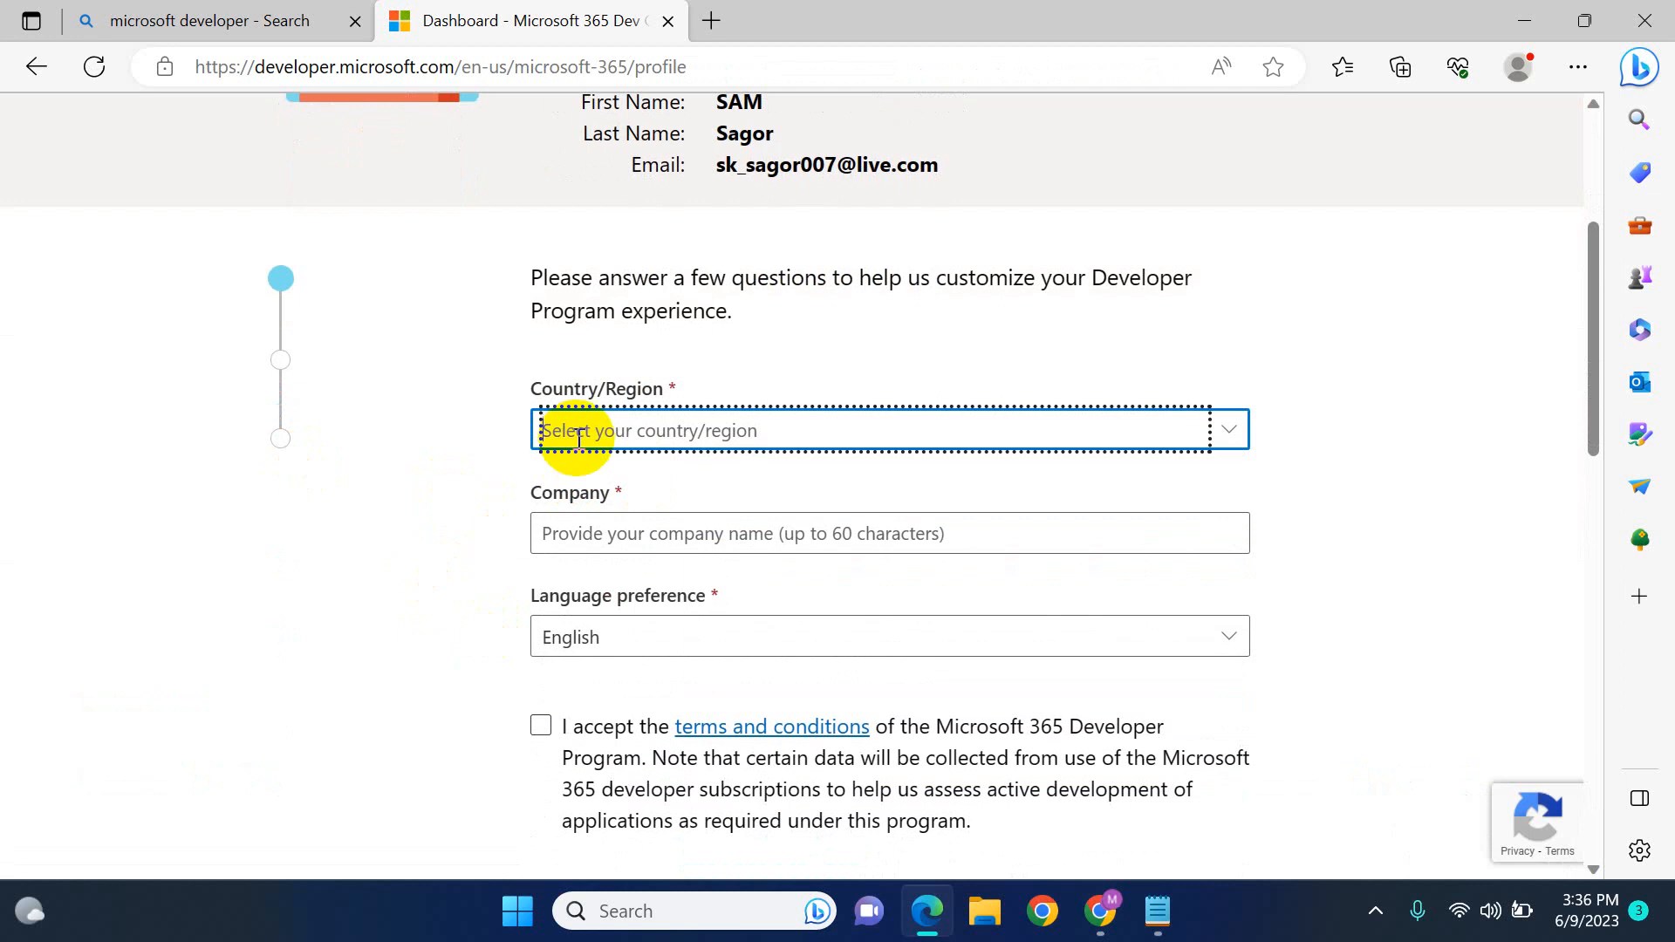
{"action": "scroll", "coordinate": [663, 436], "scroll_direction": "up", "scroll_amount": 4}
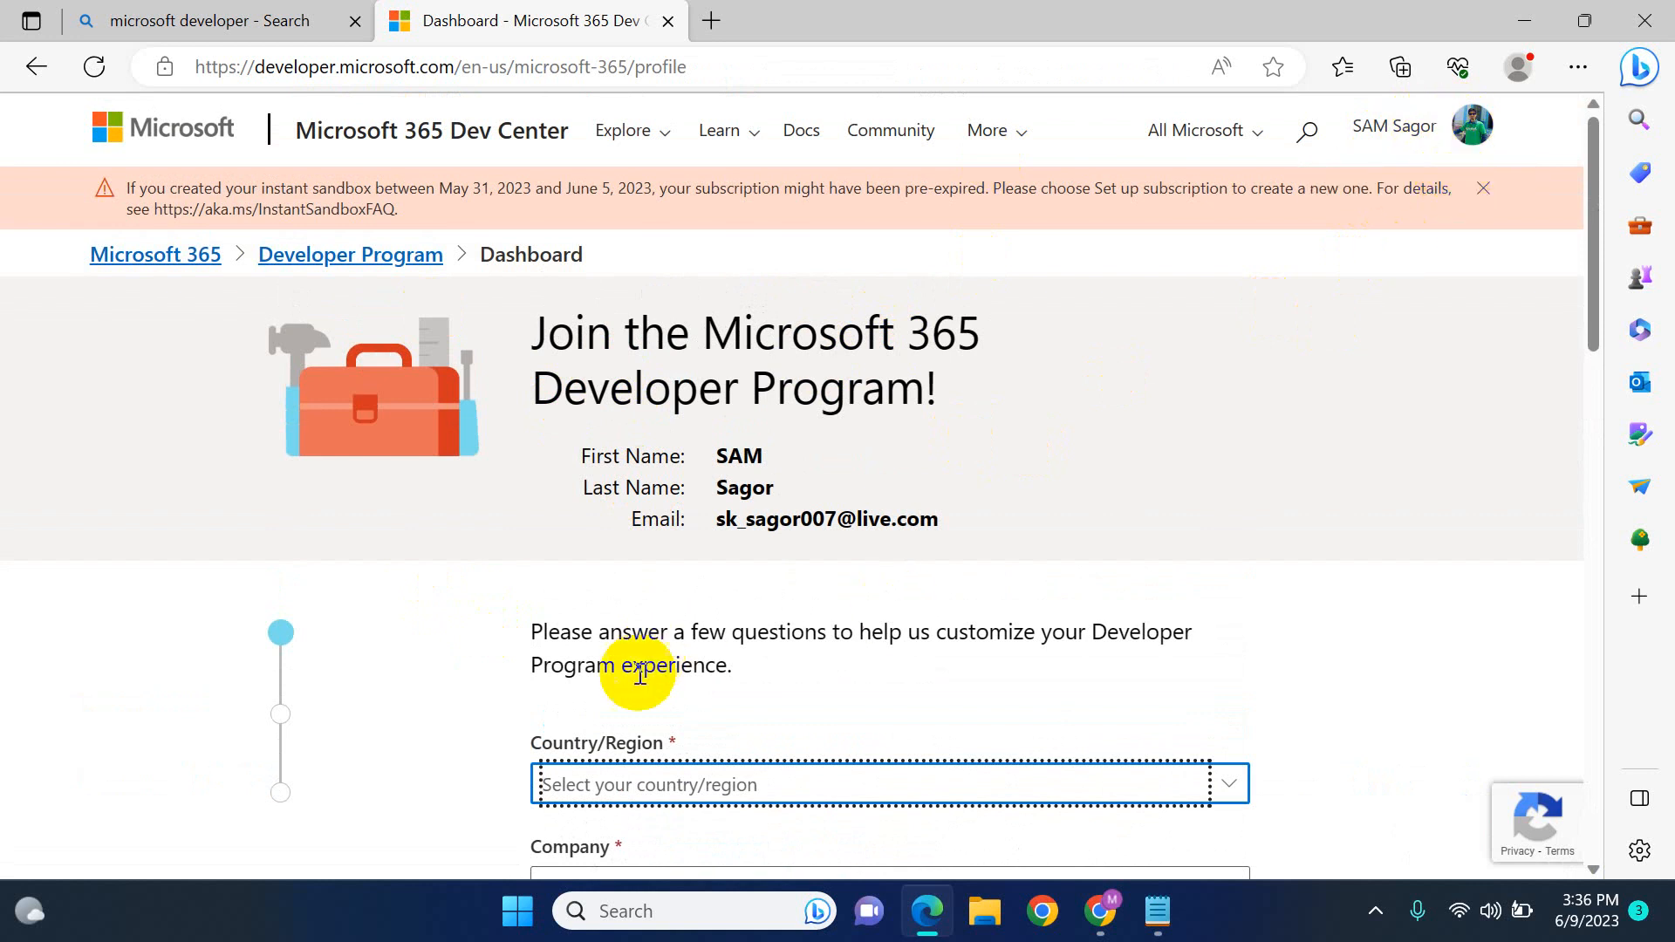
{"action": "scroll", "coordinate": [628, 750], "scroll_direction": "down", "scroll_amount": 4}
{"action": "scroll", "coordinate": [1073, 486], "scroll_direction": "up", "scroll_amount": 3}
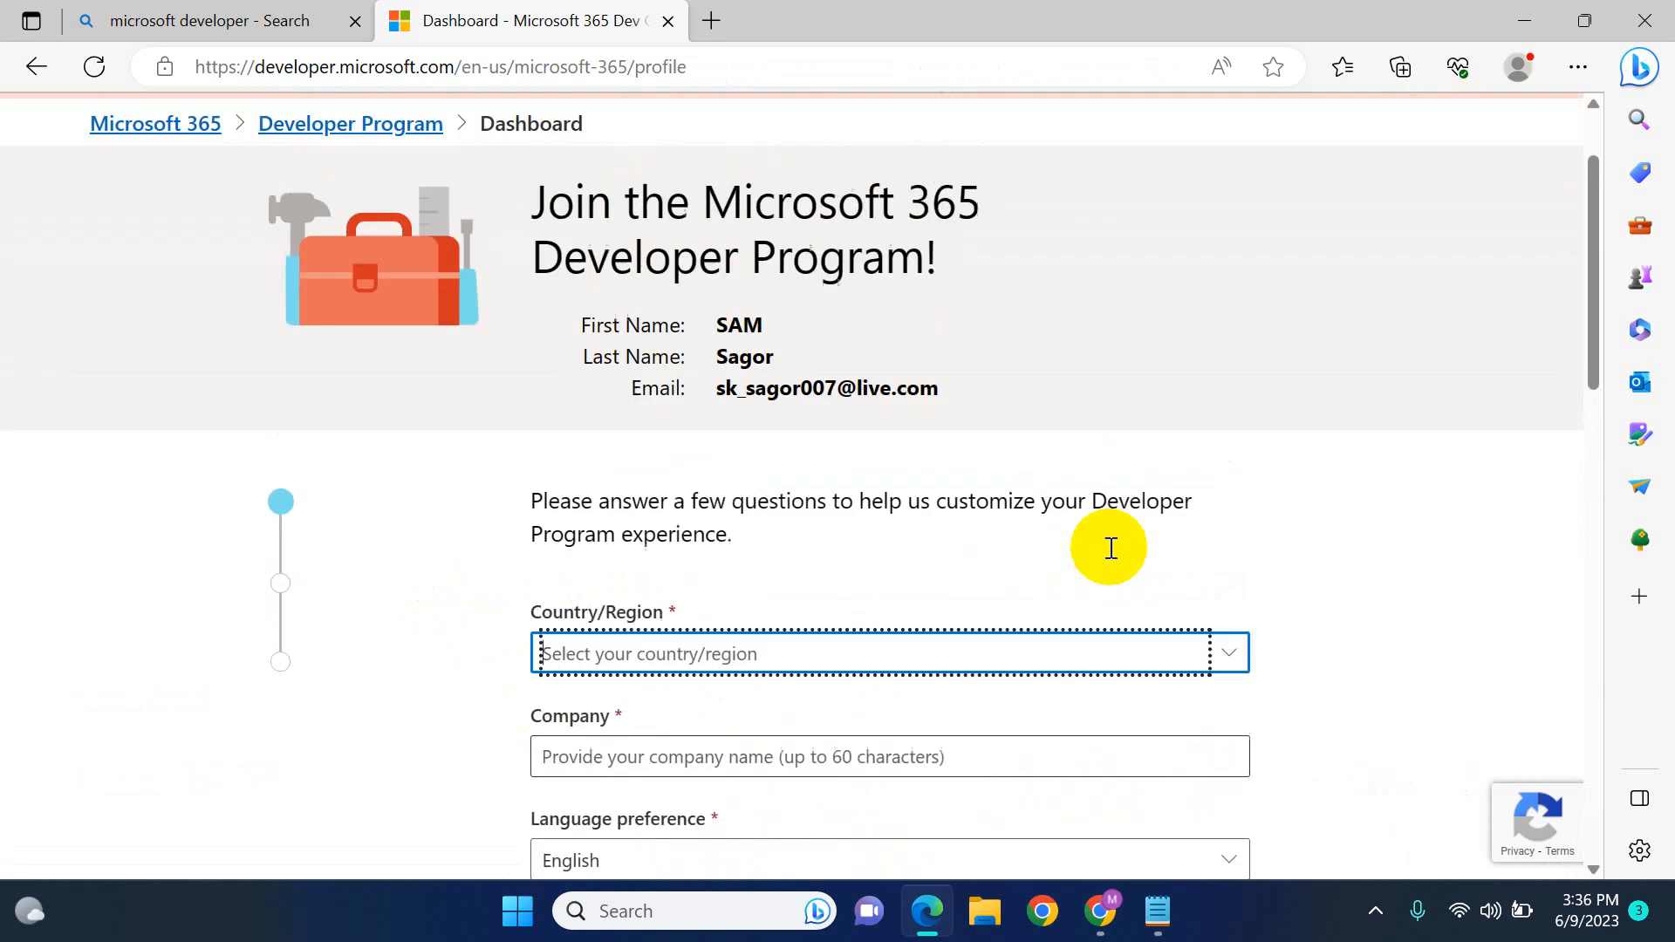
{"action": "scroll", "coordinate": [977, 410], "scroll_direction": "up", "scroll_amount": 1}
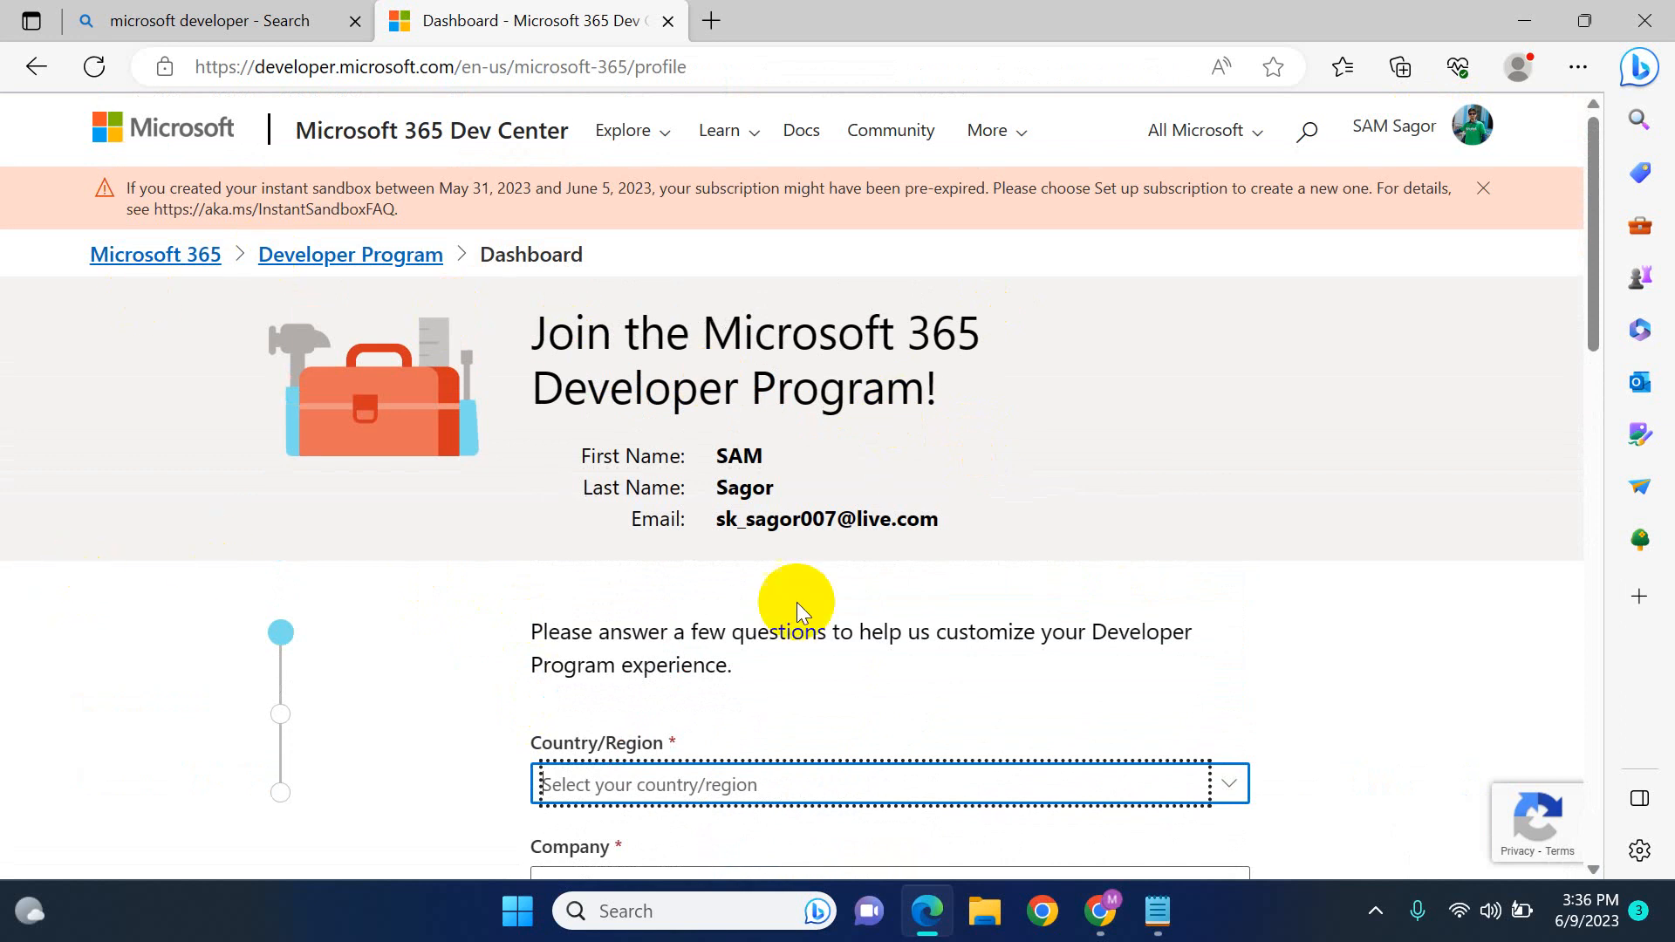
{"action": "scroll", "coordinate": [871, 588], "scroll_direction": "down", "scroll_amount": 2}
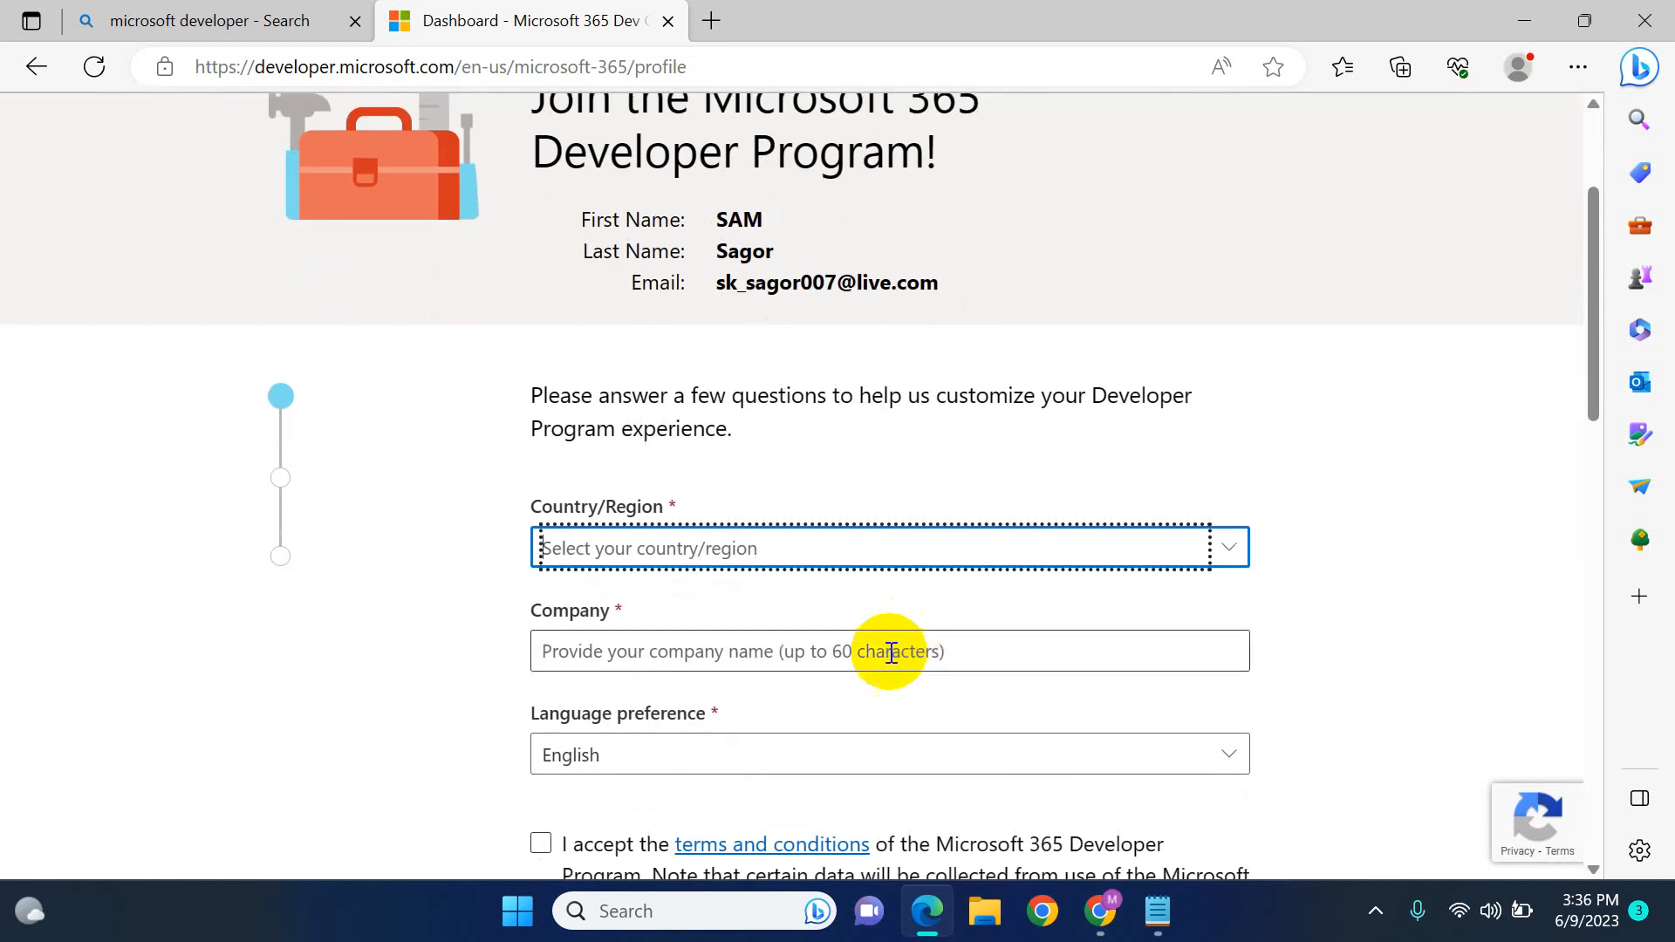
{"action": "left_click", "coordinate": [1234, 548]}
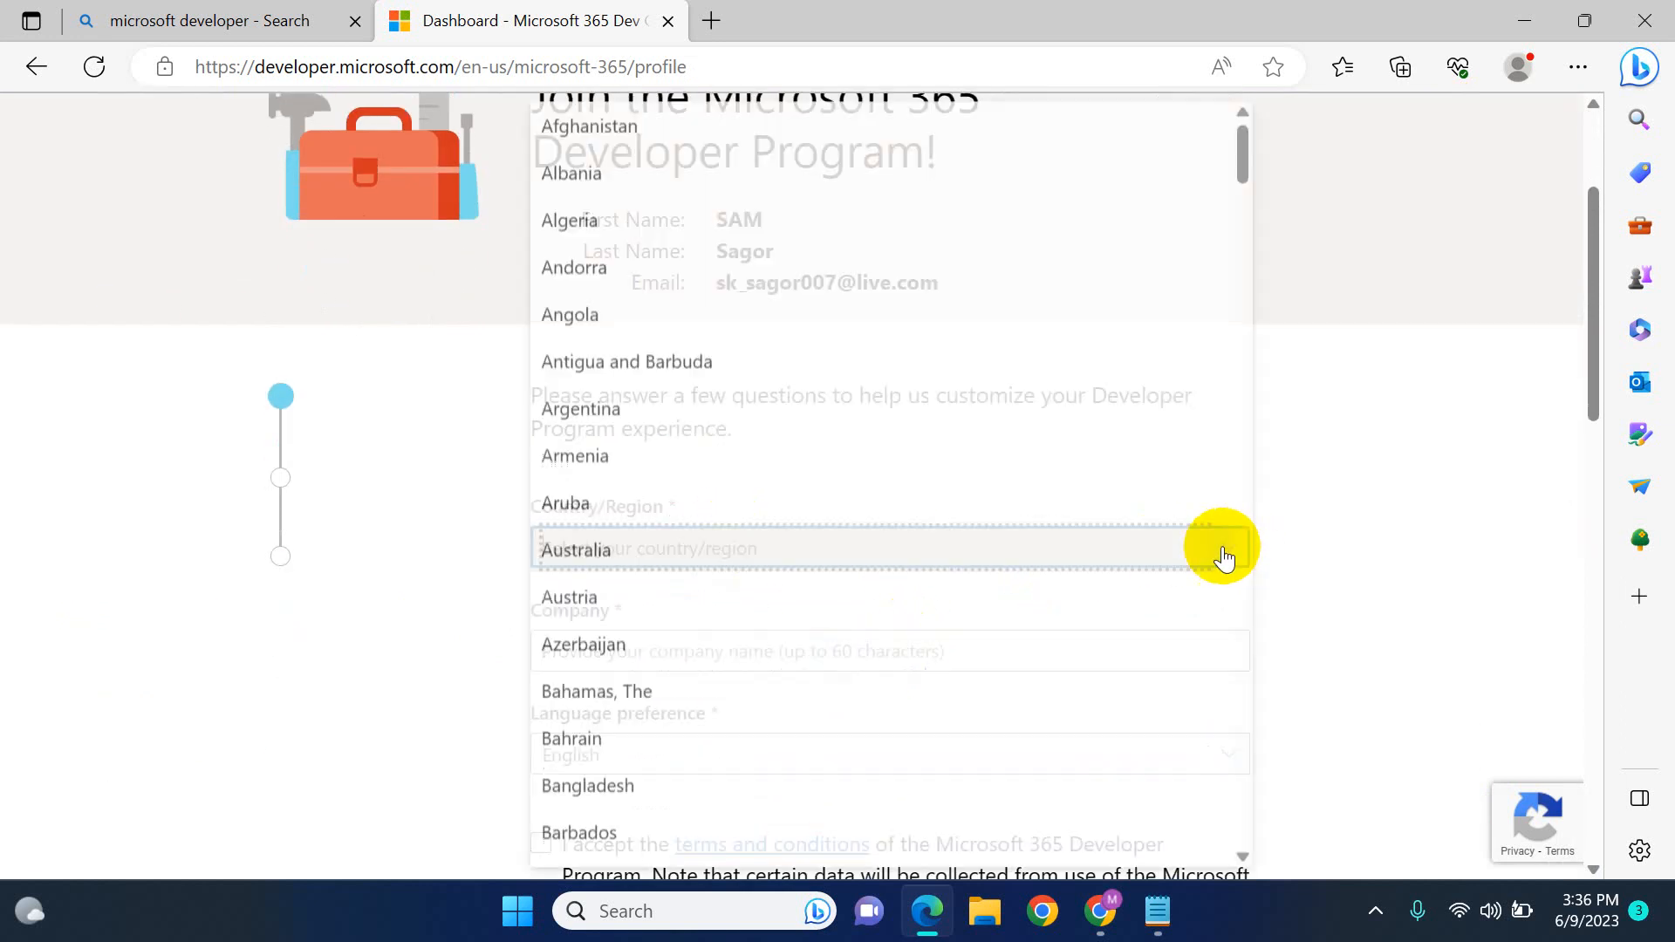
{"action": "scroll", "coordinate": [673, 768], "scroll_direction": "down", "scroll_amount": 1}
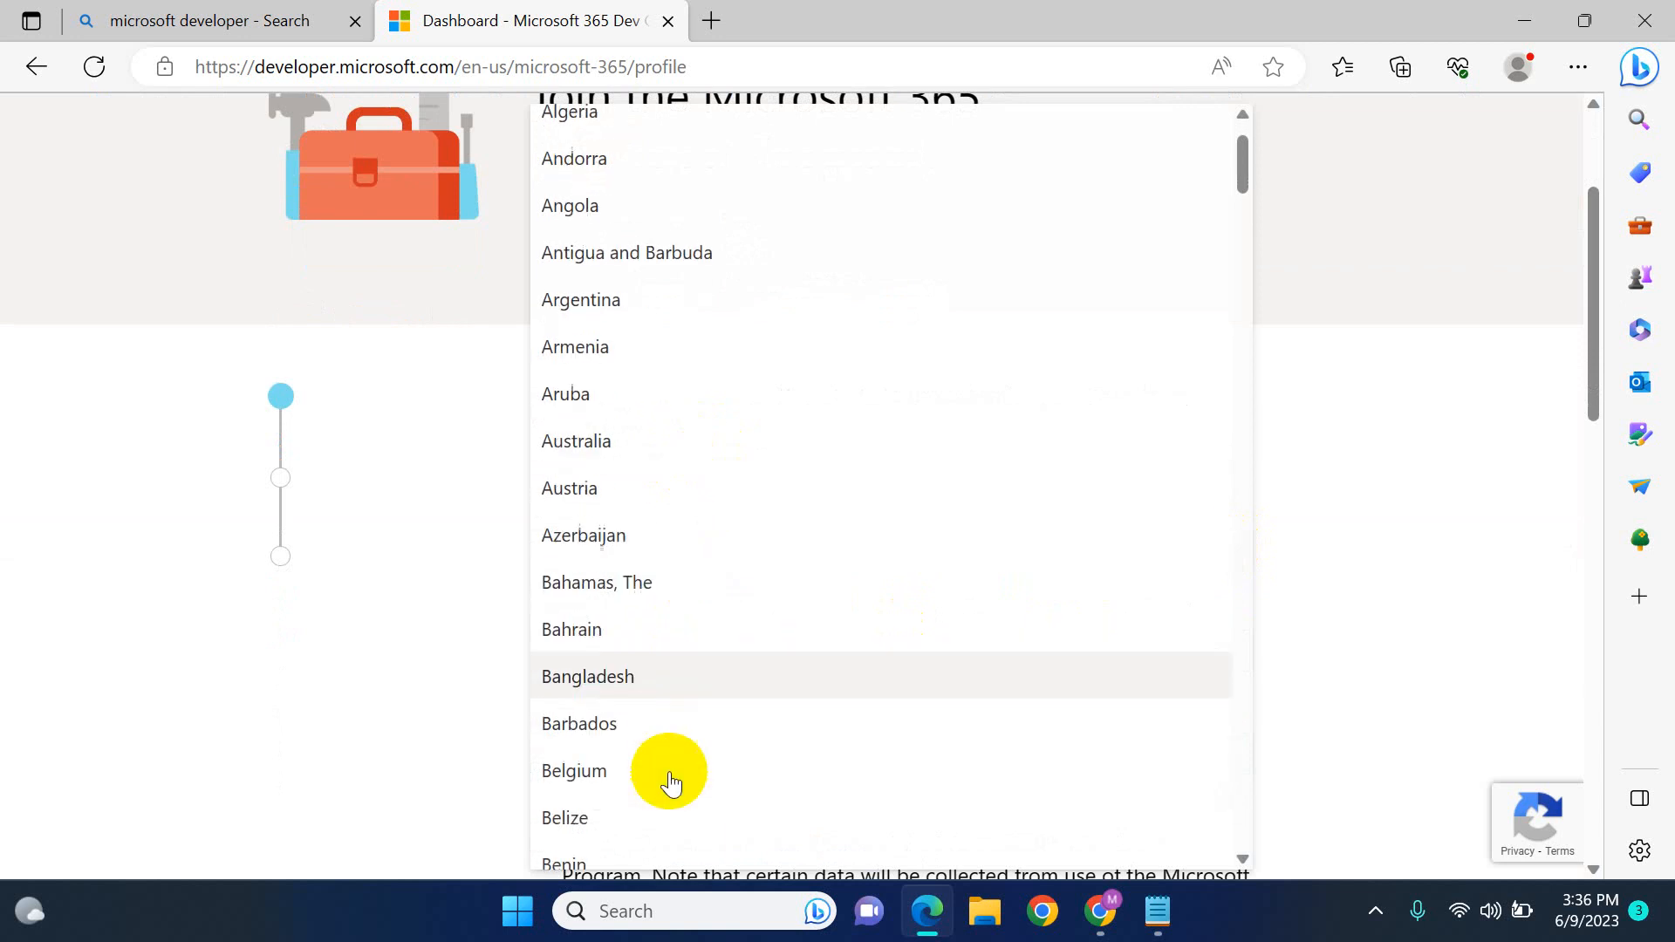
{"action": "left_click", "coordinate": [642, 691]}
{"action": "scroll", "coordinate": [426, 551], "scroll_direction": "down", "scroll_amount": 2}
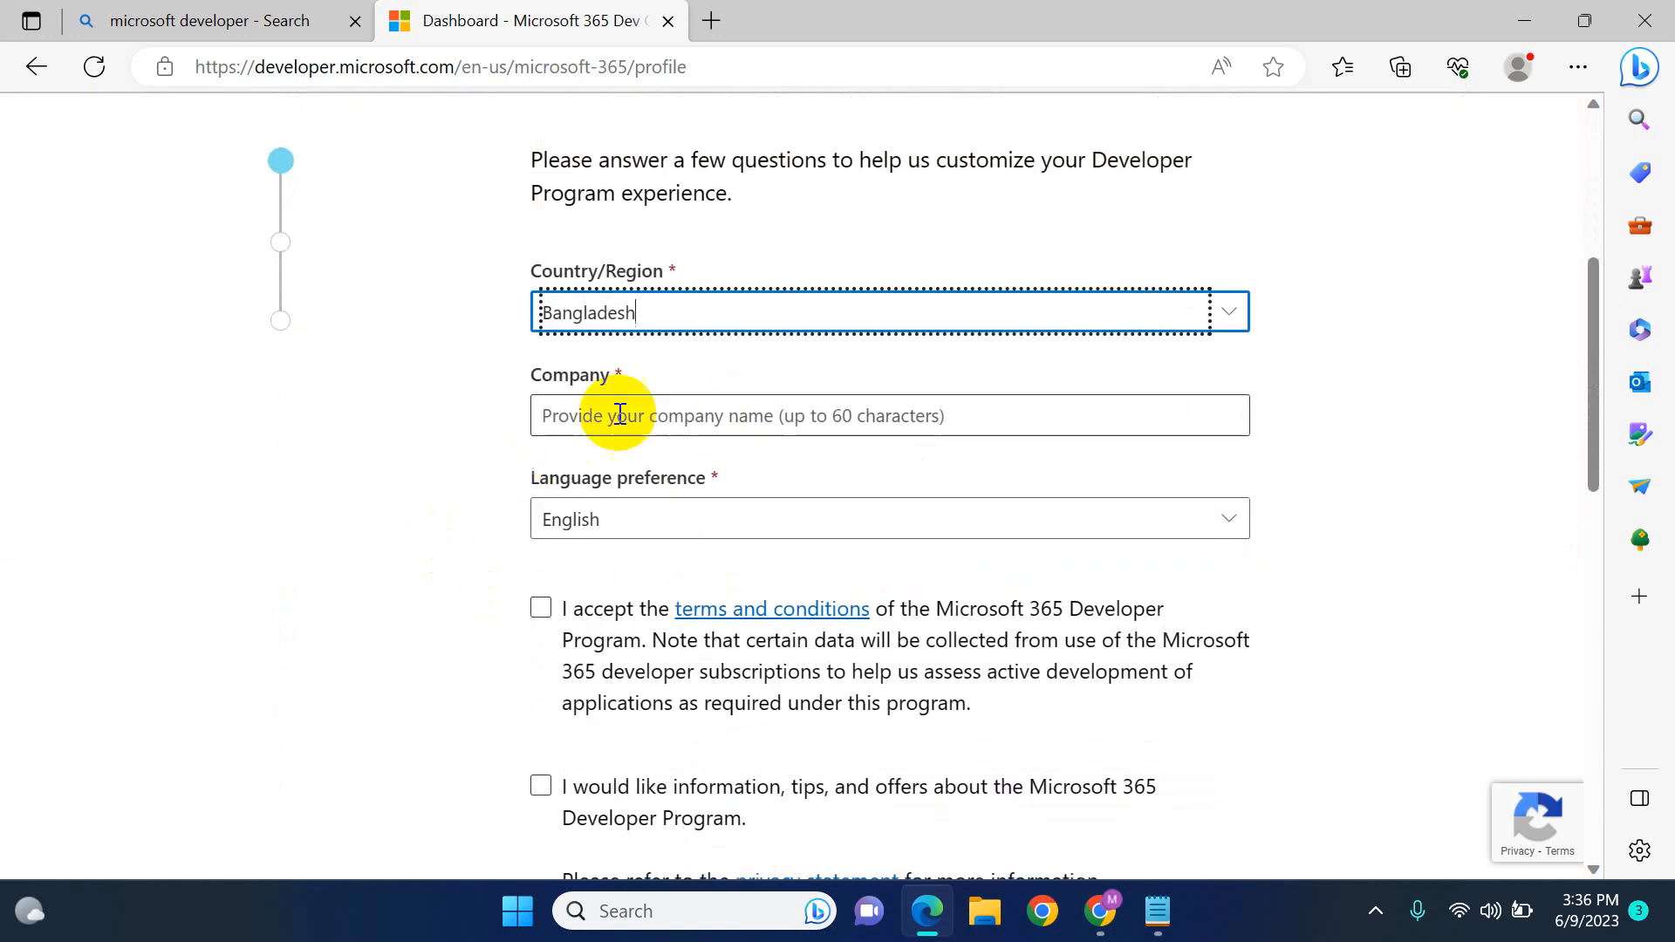
Enter 'Creative Education BD' as the company name
{"action": "left_click", "coordinate": [784, 414]}
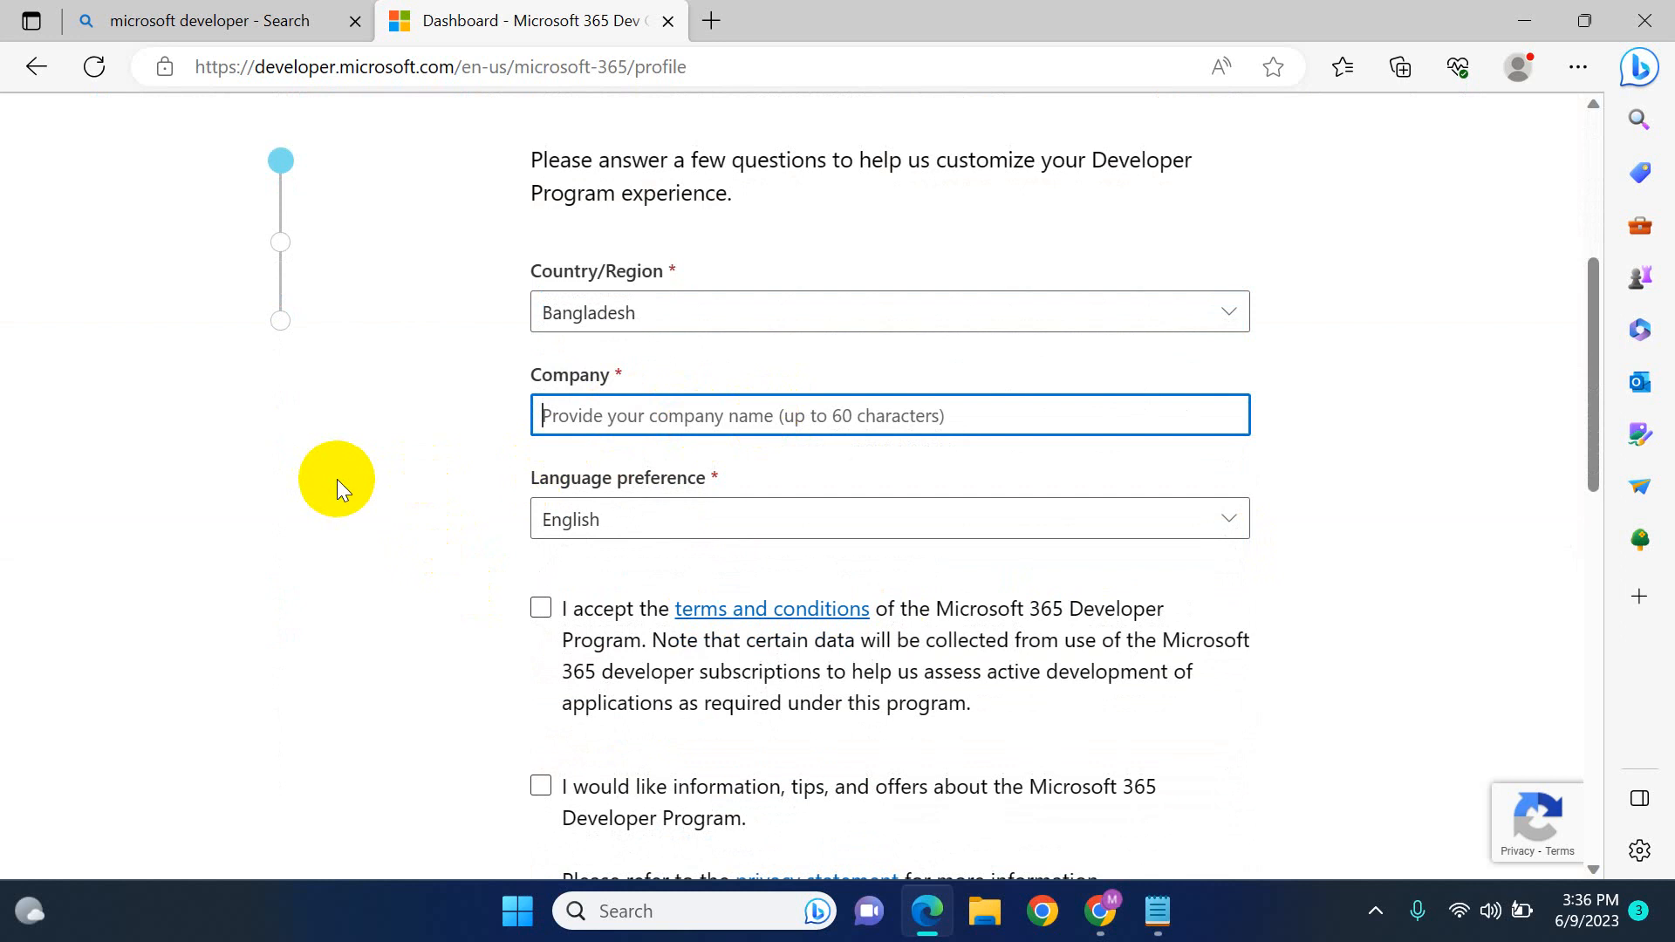
{"action": "type", "text": "Ca"}
{"action": "key", "text": "BackSpace"}
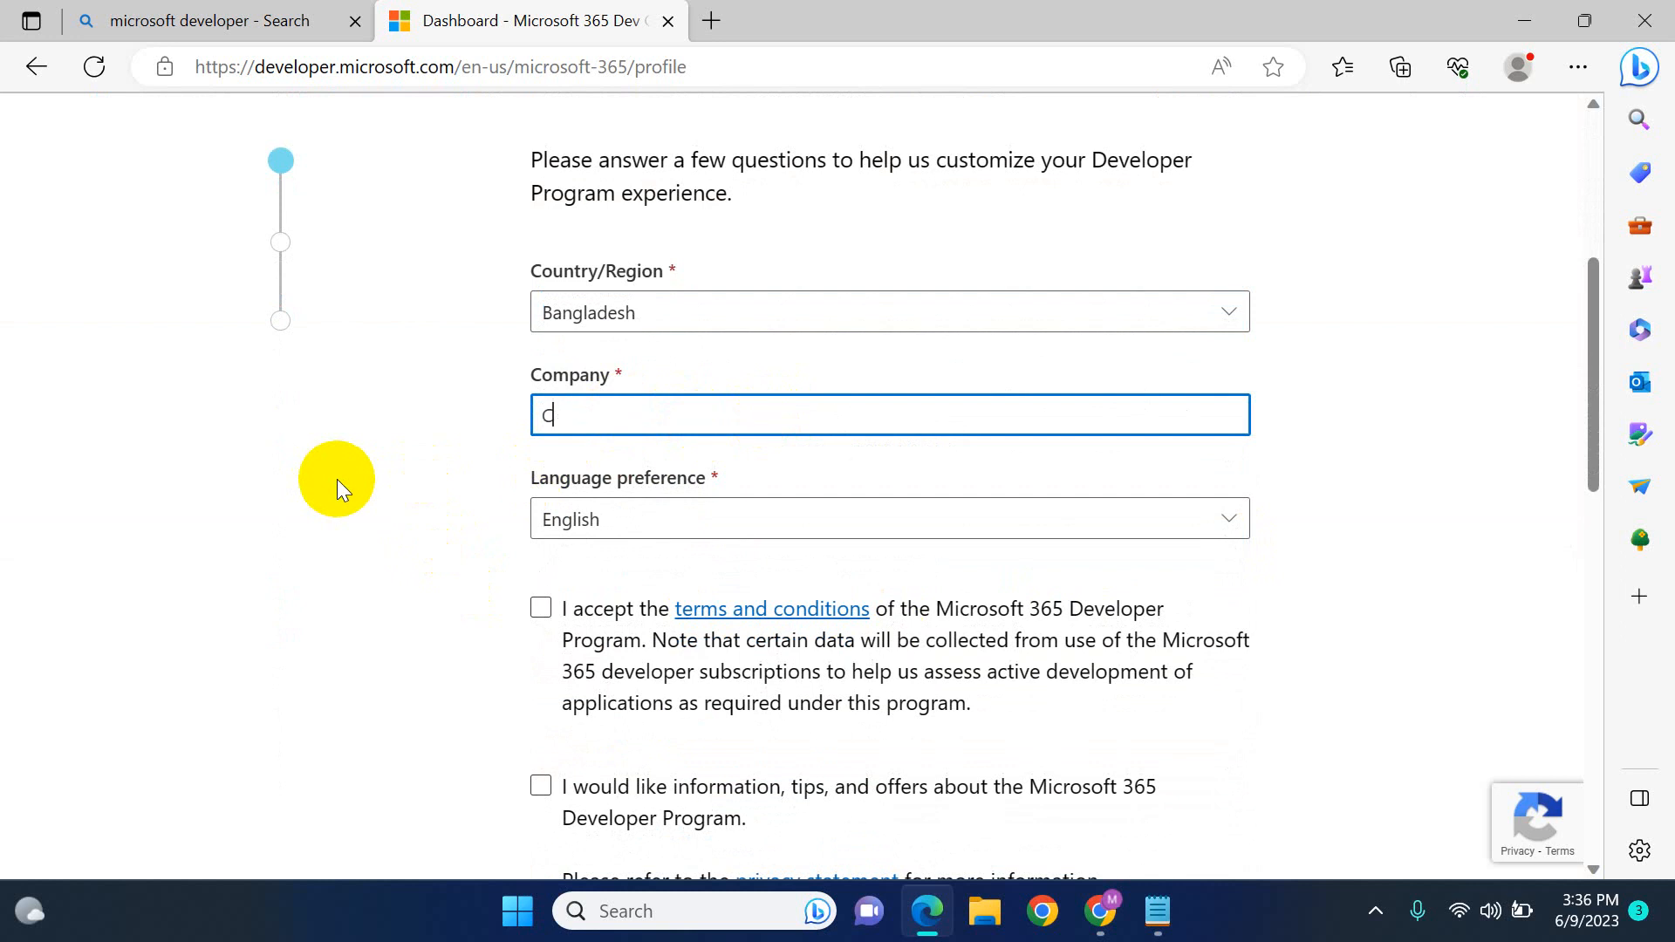
{"action": "type", "text": "reative Education"}
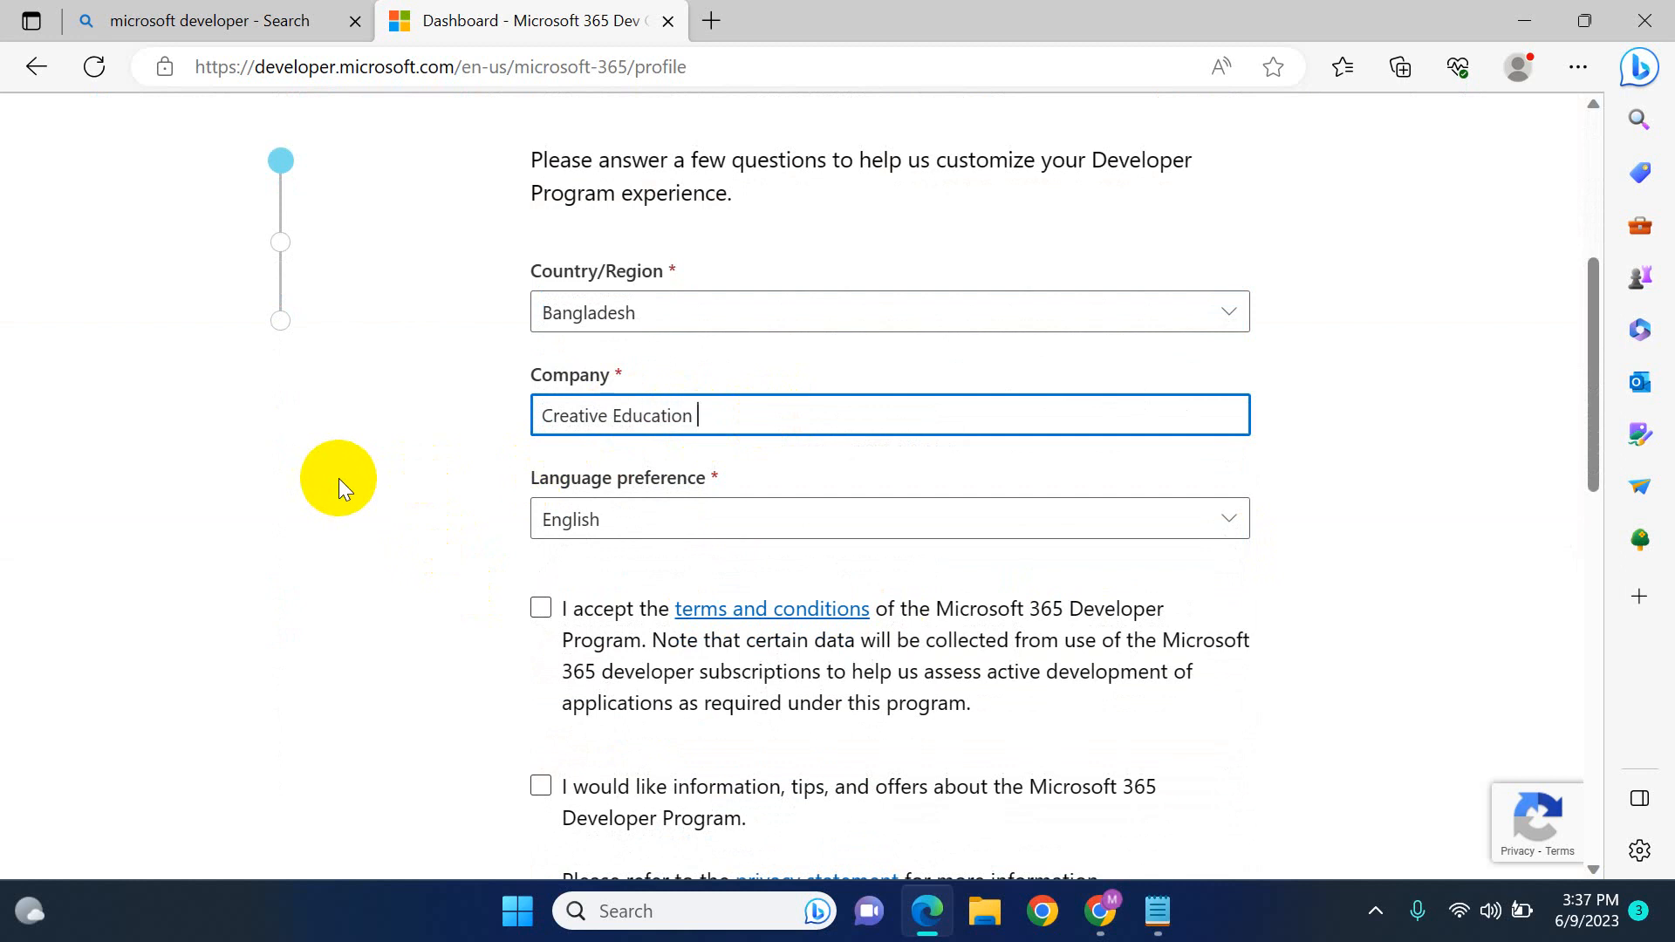
{"action": "type", "text": "BD"}
Accept the terms, opt in to Developer Program tips, and submit with Next
{"action": "scroll", "coordinate": [537, 572], "scroll_direction": "down", "scroll_amount": 3}
{"action": "left_click", "coordinate": [540, 372]}
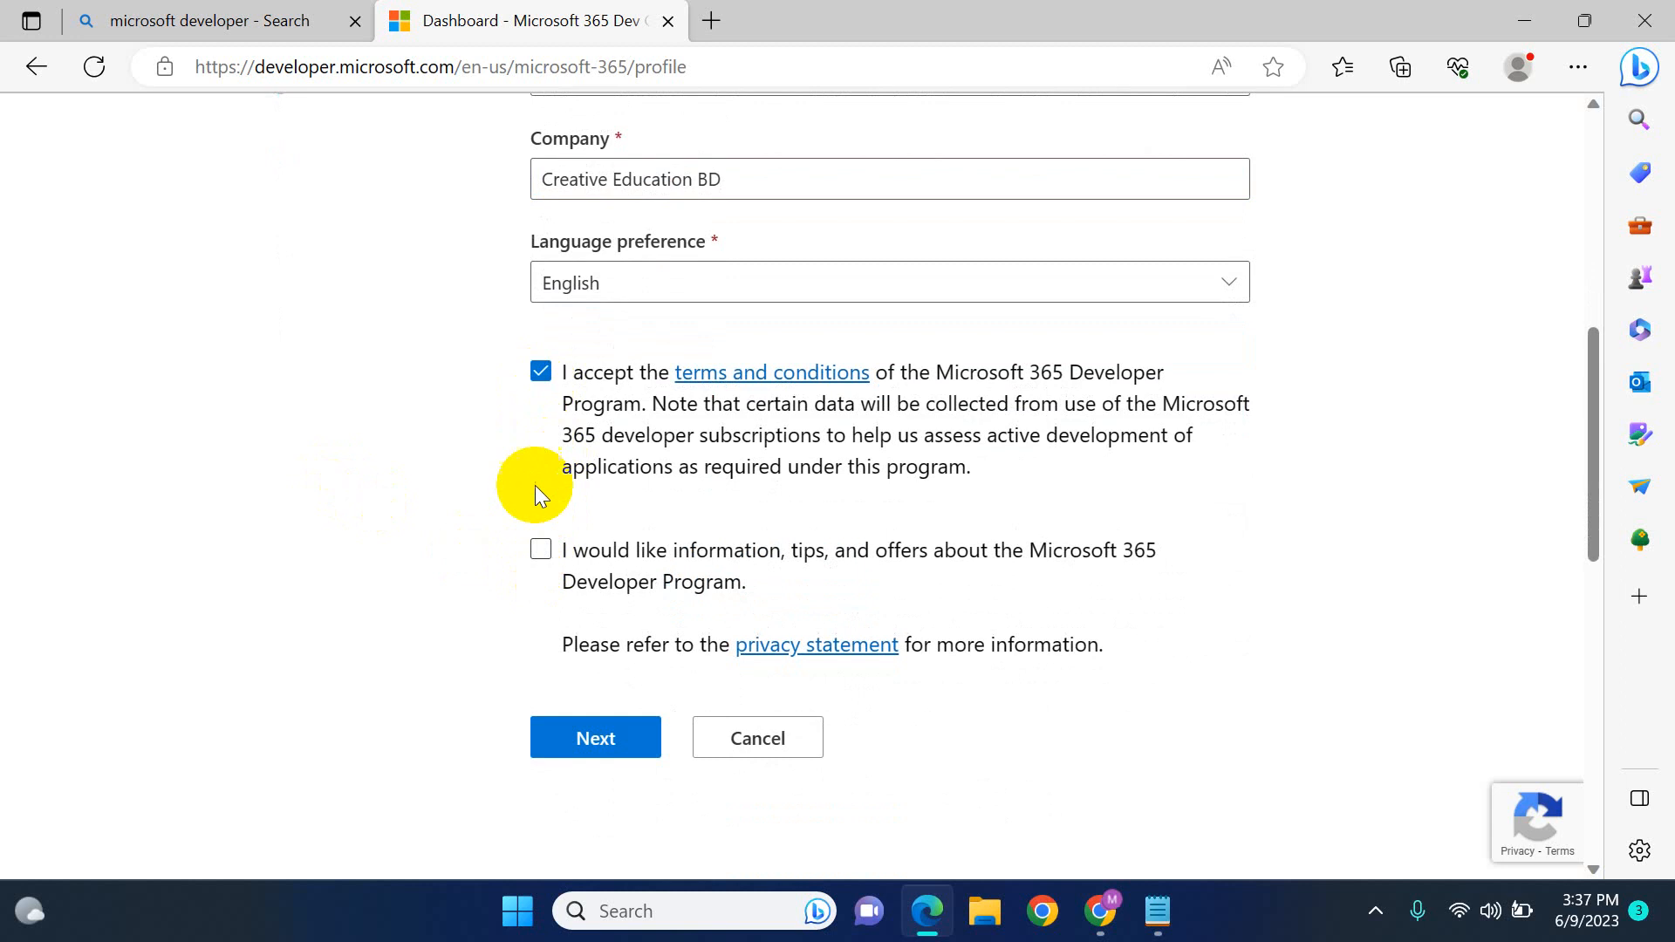
{"action": "left_click", "coordinate": [540, 549]}
{"action": "scroll", "coordinate": [404, 561], "scroll_direction": "down", "scroll_amount": 3}
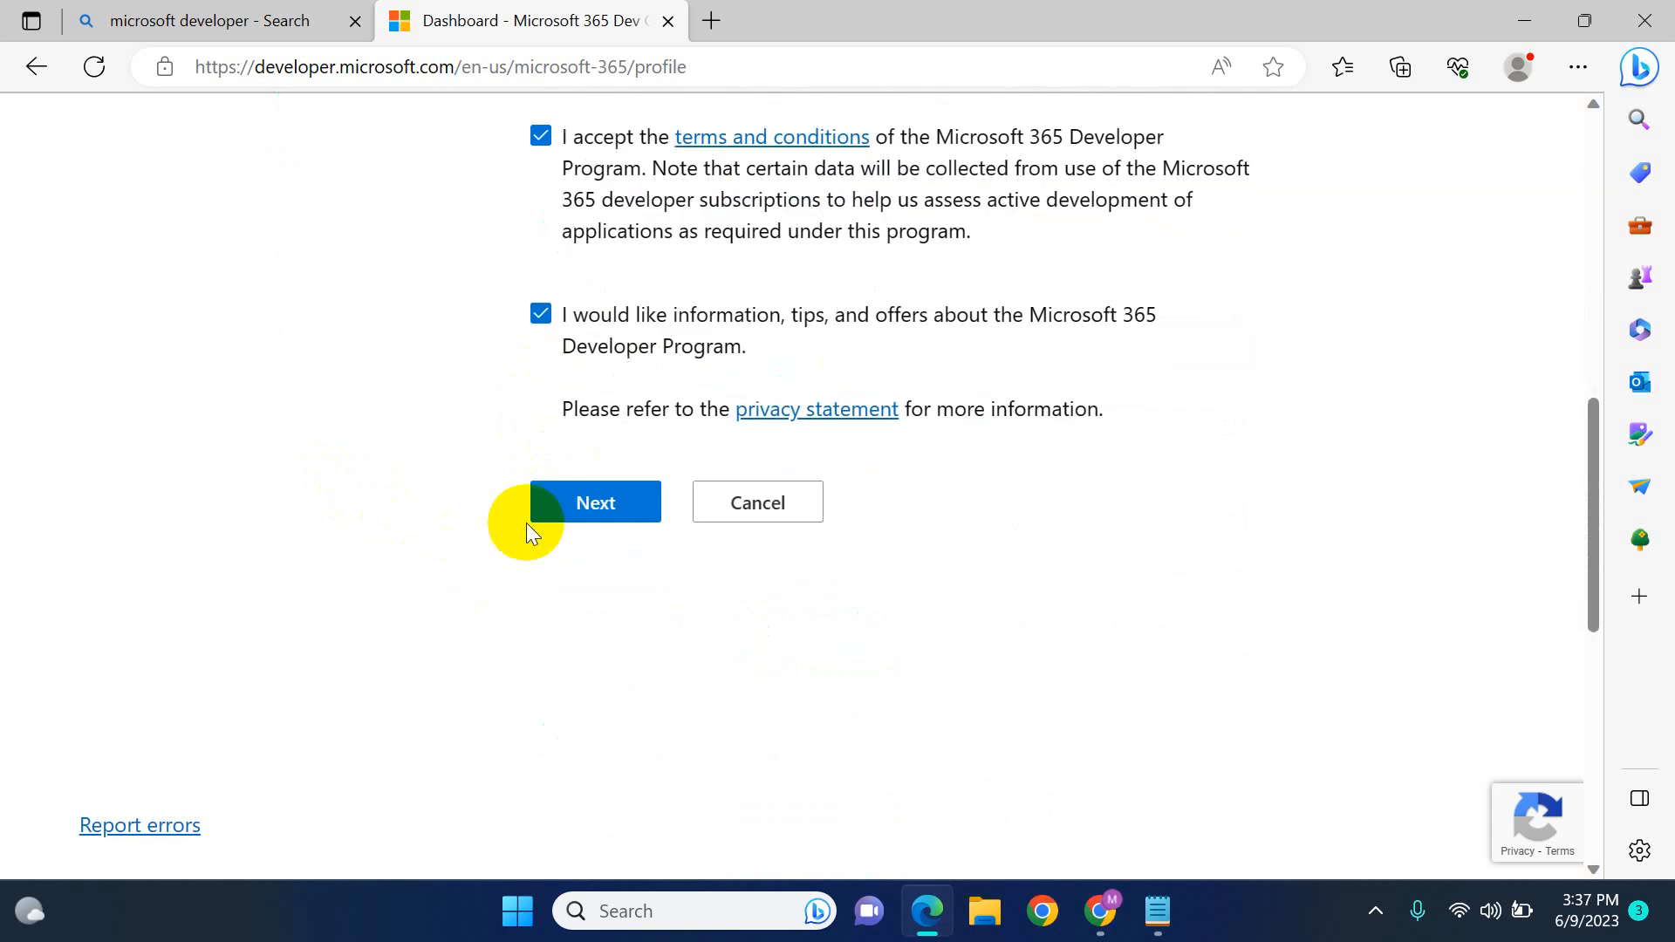
{"action": "left_click", "coordinate": [582, 515]}
{"action": "scroll", "coordinate": [684, 523], "scroll_direction": "down", "scroll_amount": 3}
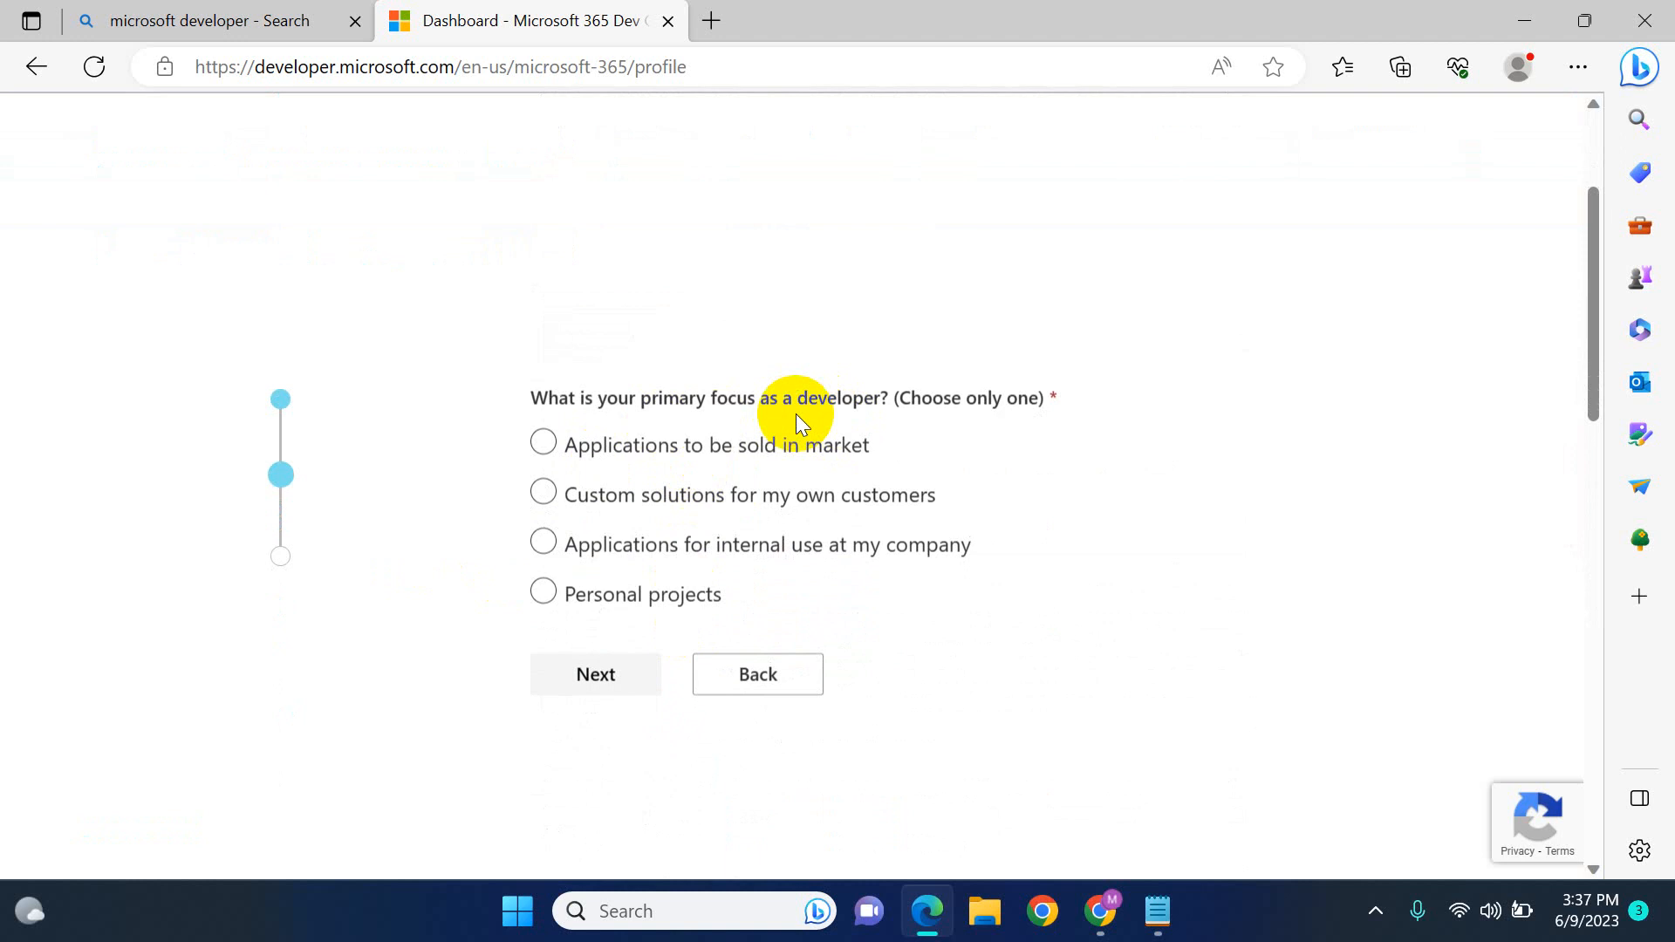
Choose 'Custom solutions for my own customers' as the primary developer focus
{"action": "left_click", "coordinate": [608, 542]}
{"action": "left_click", "coordinate": [544, 492]}
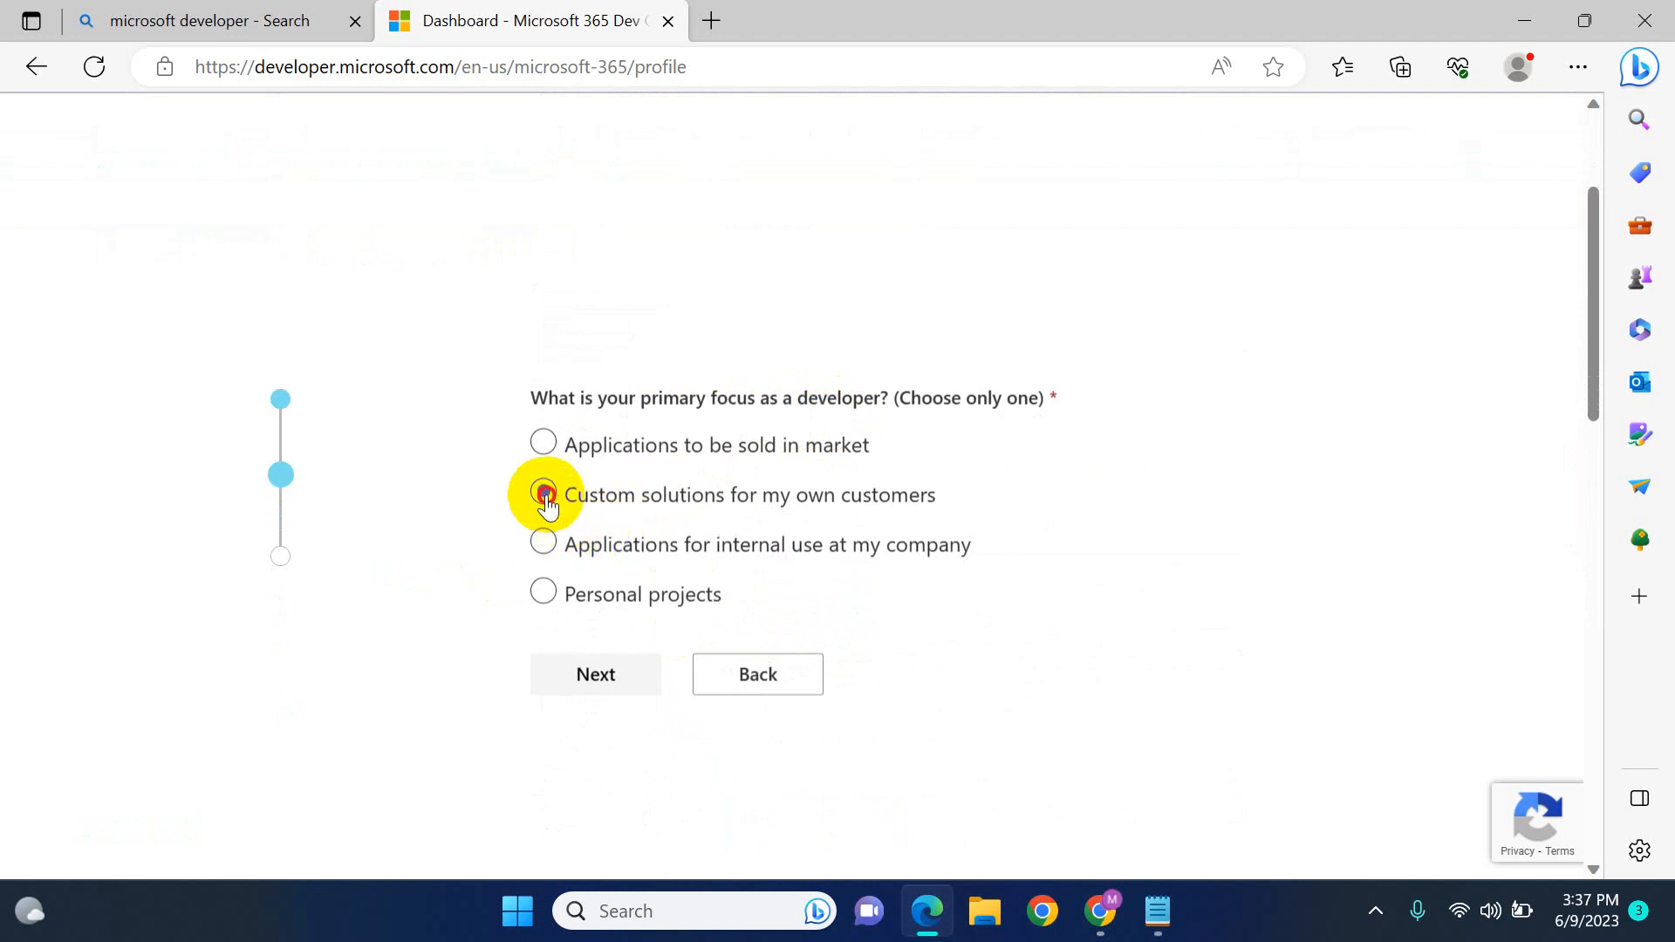
{"action": "left_click", "coordinate": [590, 676]}
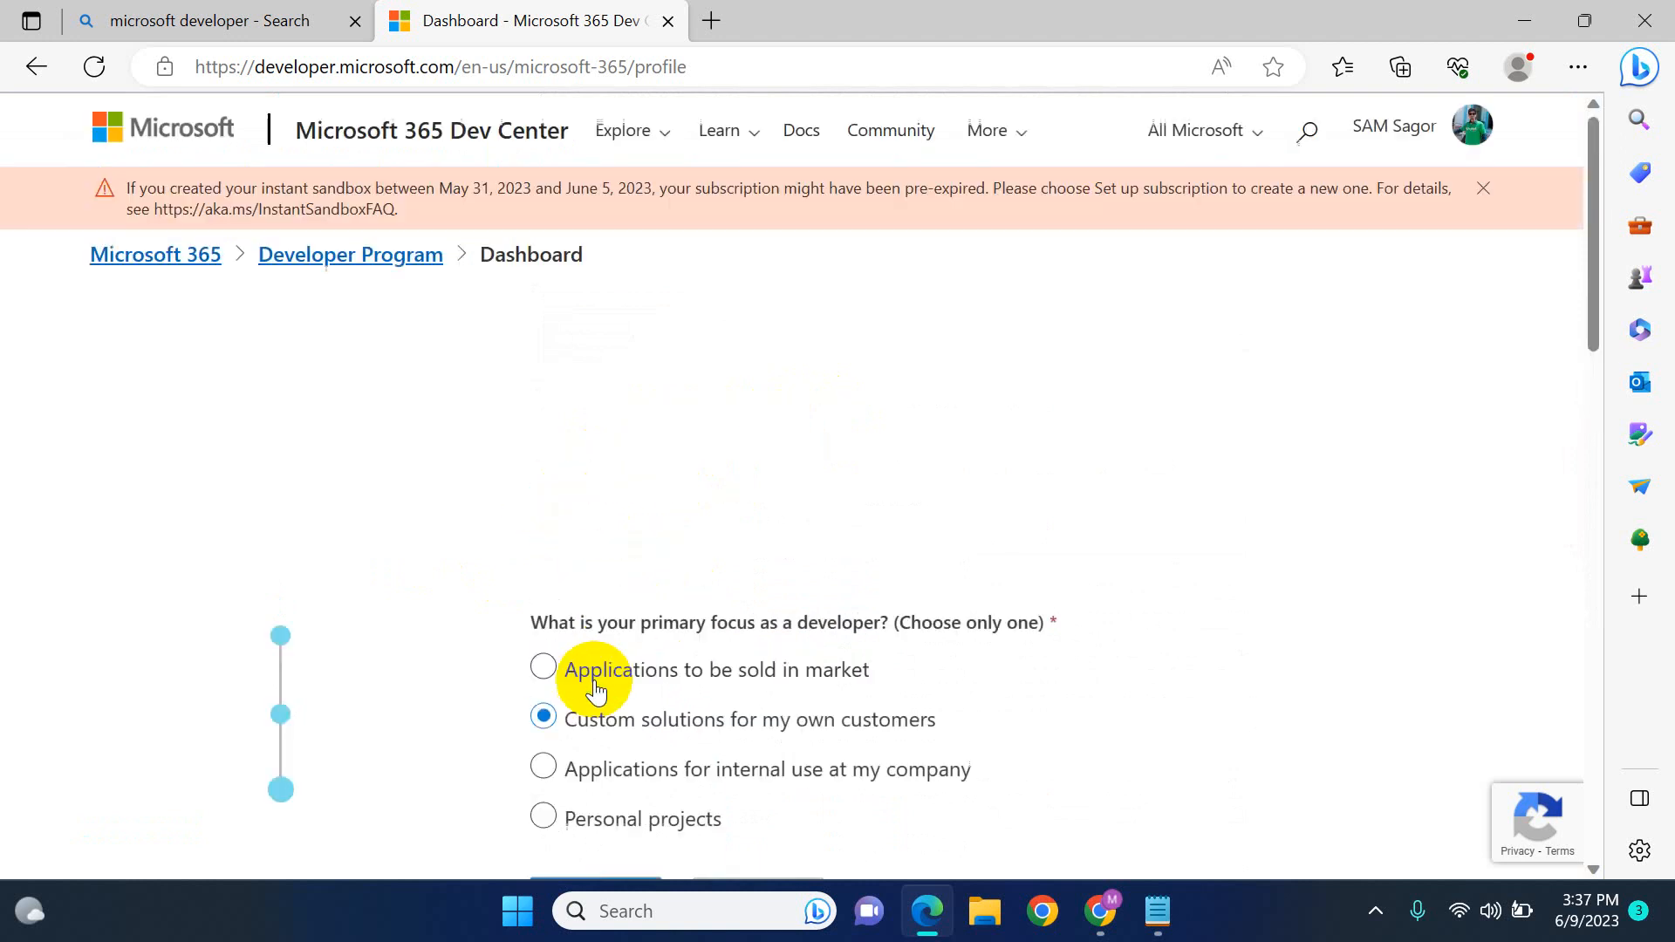
Mark Microsoft Teams as a development interest and save the profile
{"action": "scroll", "coordinate": [608, 684], "scroll_direction": "down", "scroll_amount": 3}
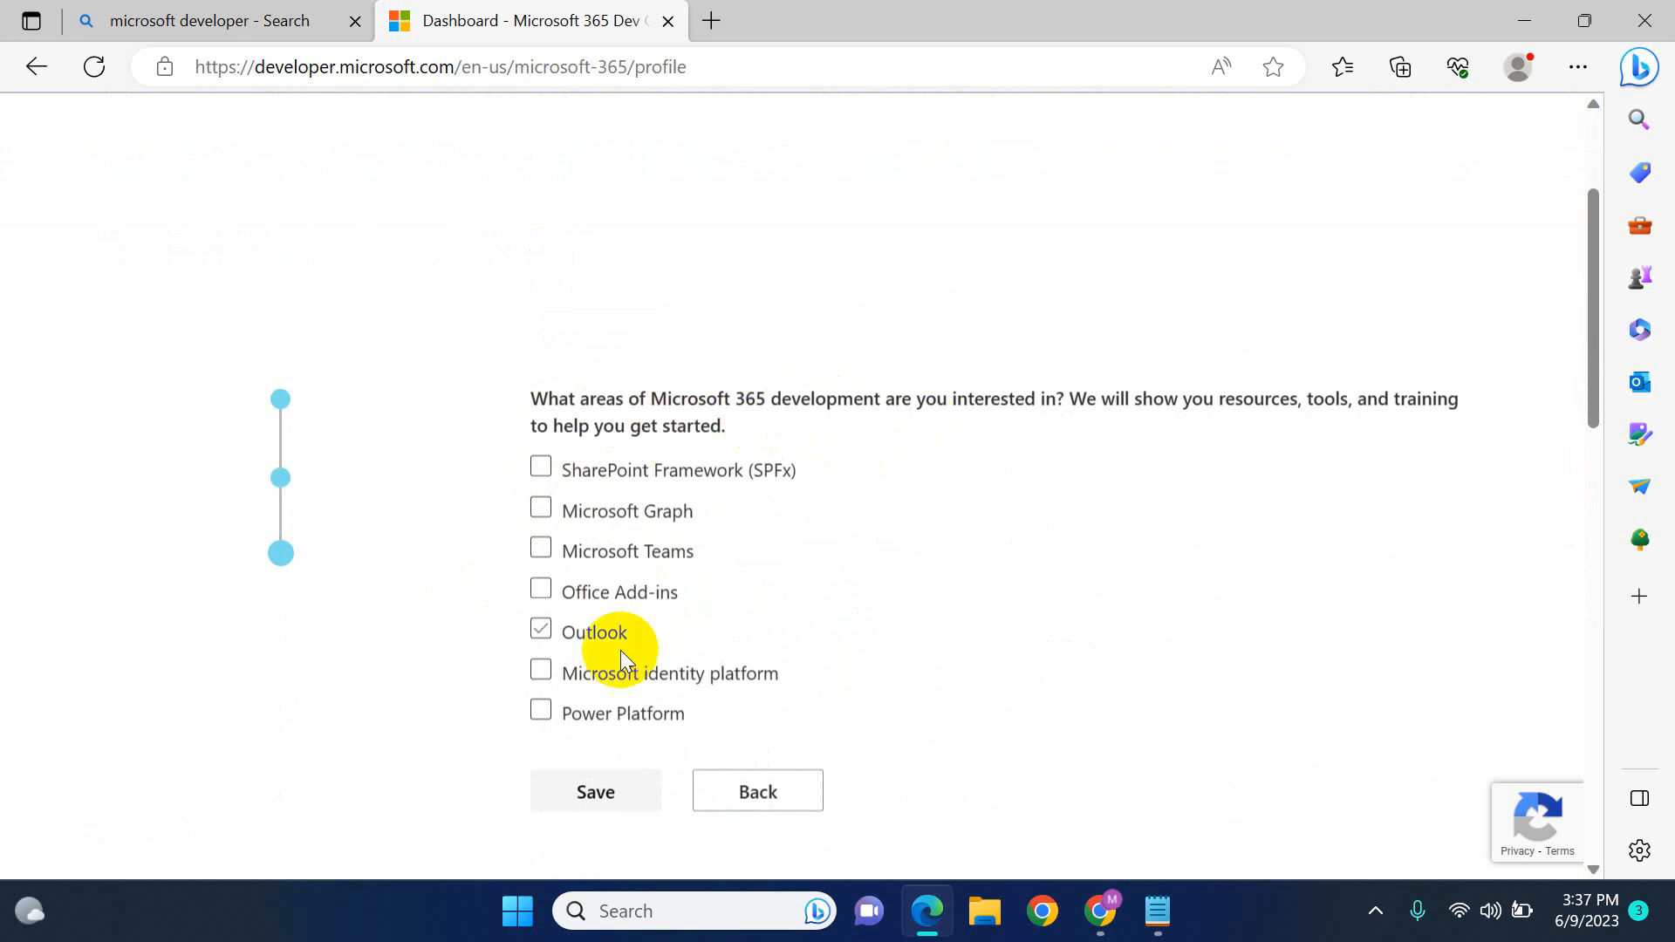
{"action": "left_click", "coordinate": [542, 551]}
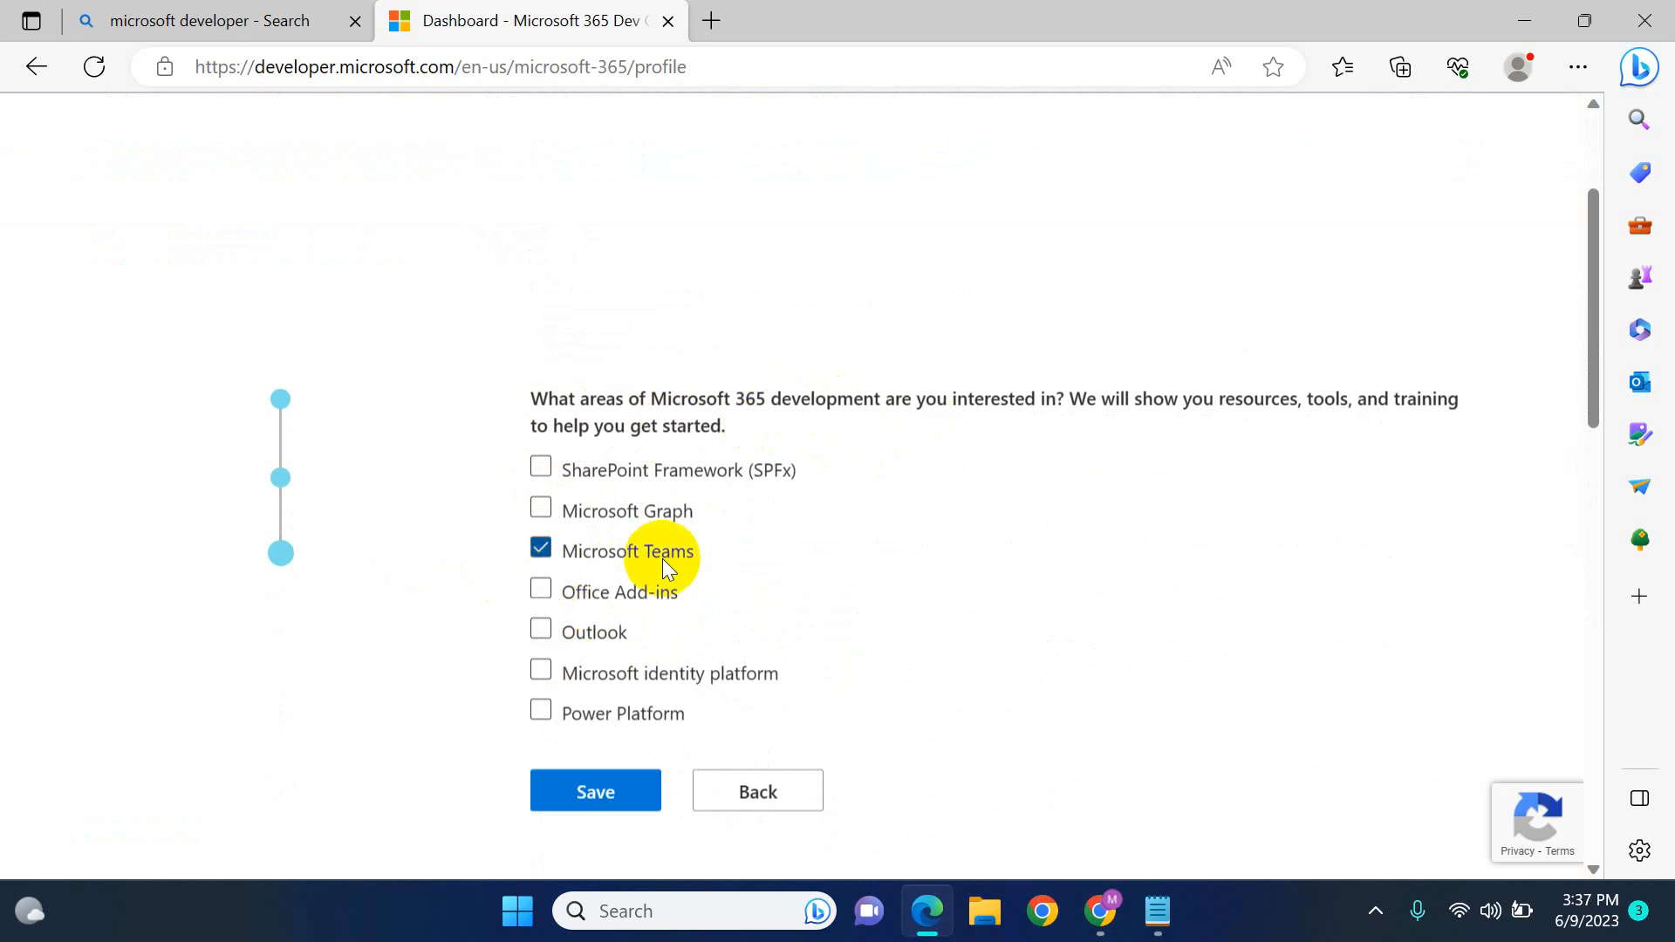
{"action": "left_click", "coordinate": [599, 790]}
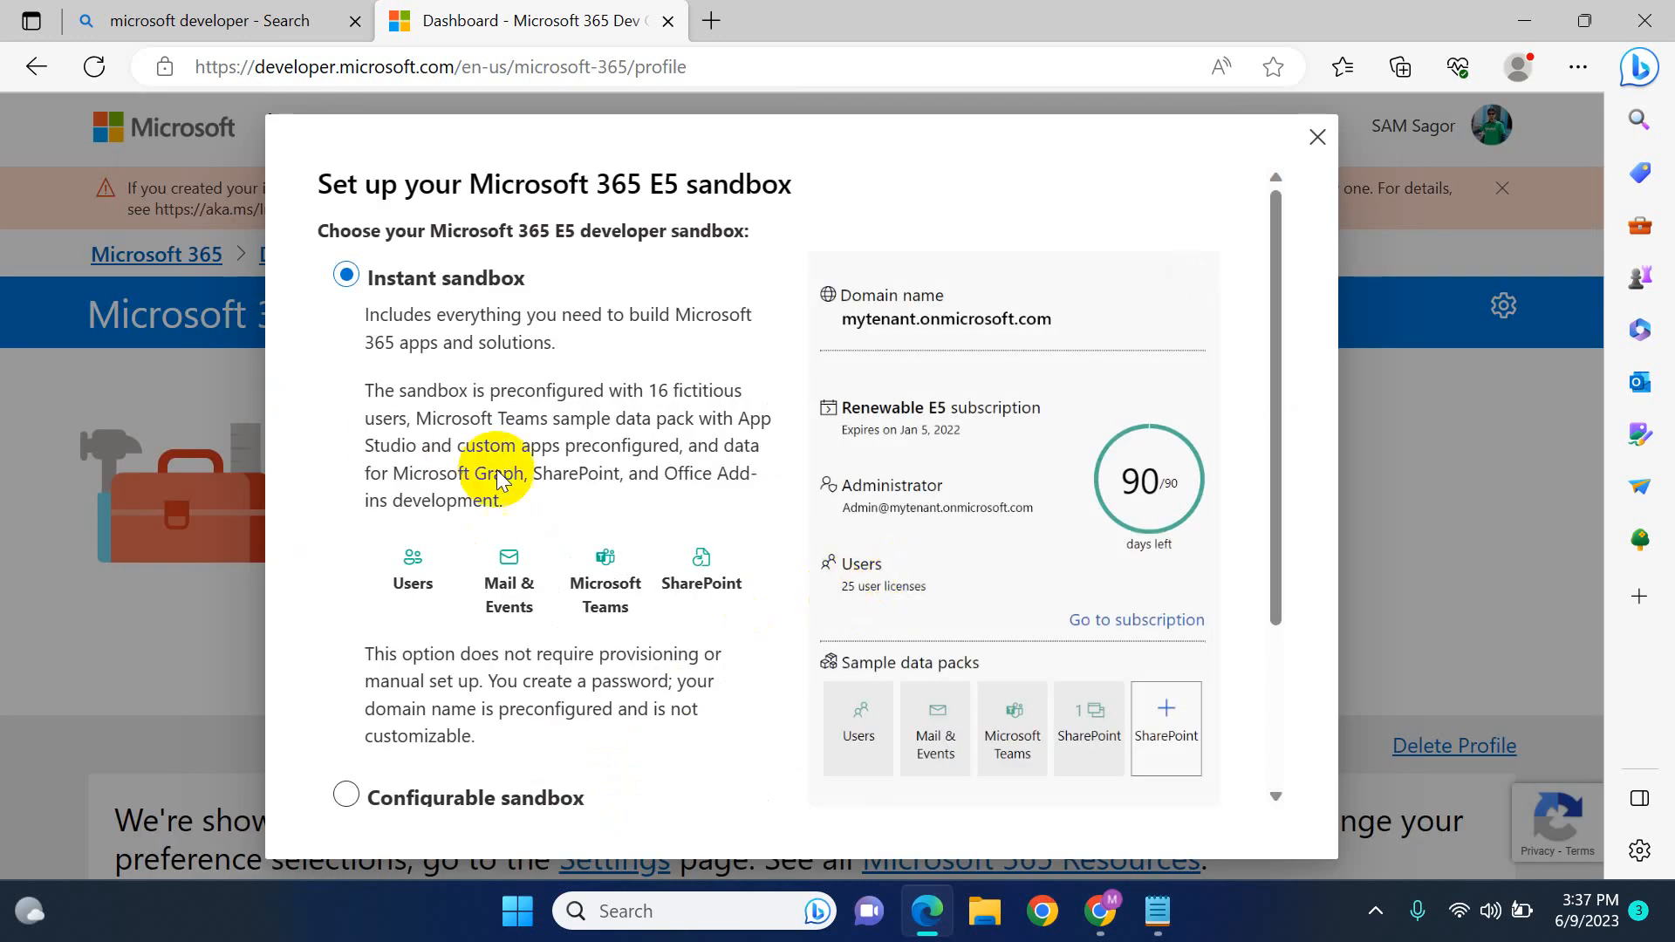
Select the Configurable sandbox instead of Instant and proceed with Next
{"action": "scroll", "coordinate": [497, 480], "scroll_direction": "down", "scroll_amount": 1}
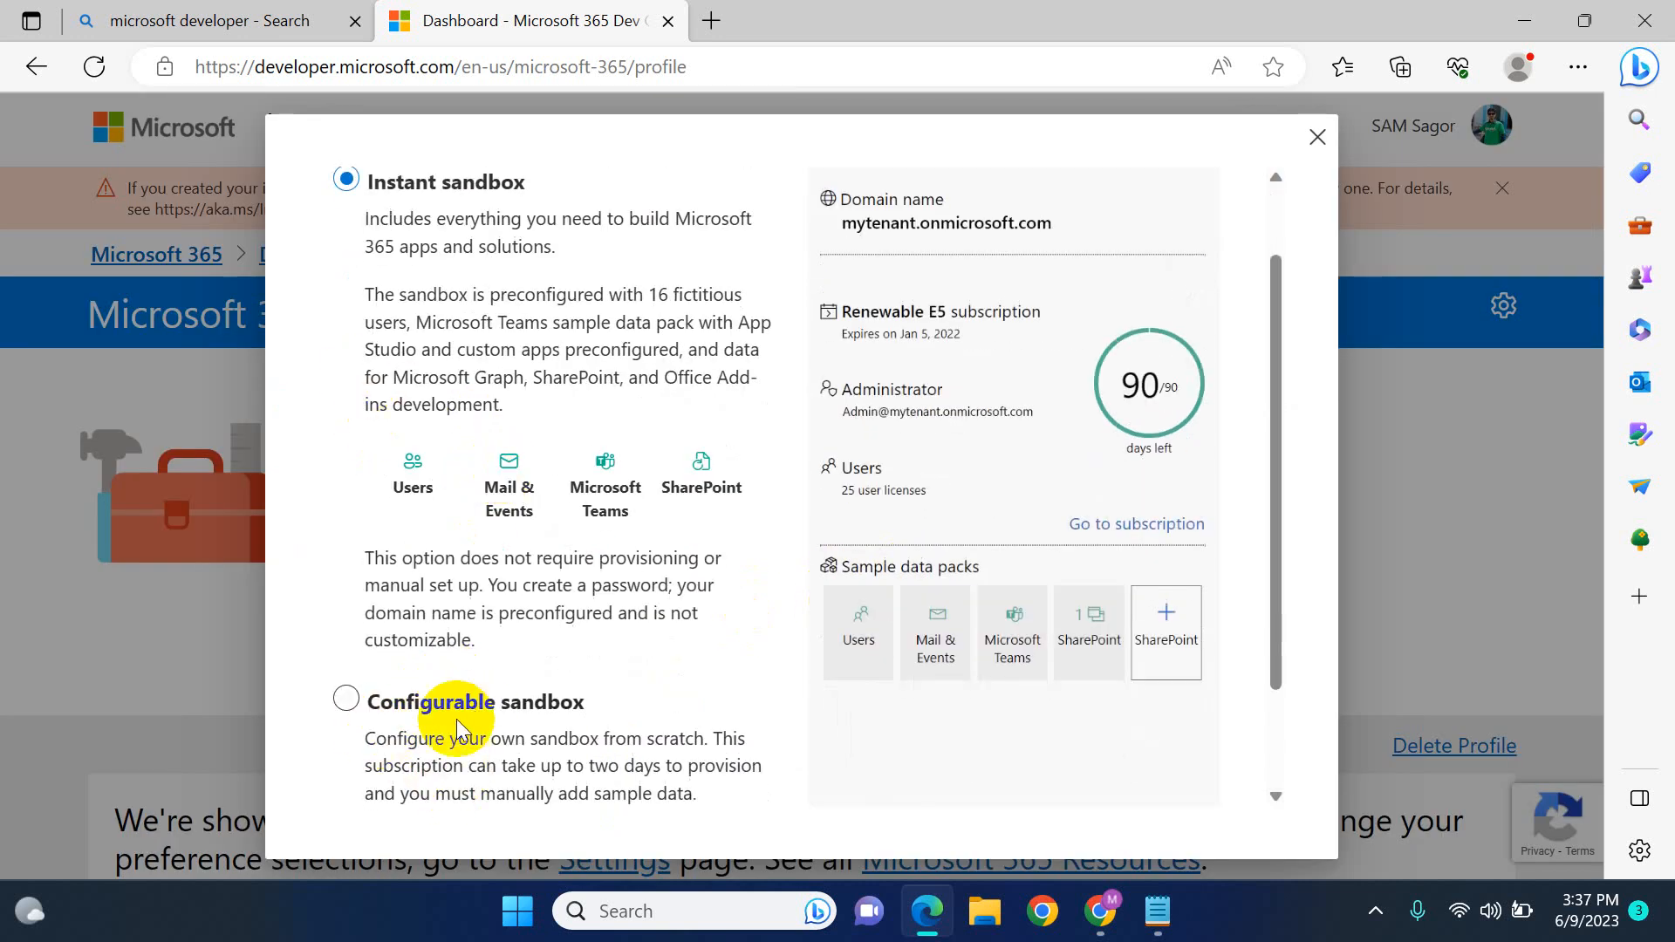
{"action": "left_click", "coordinate": [345, 697]}
{"action": "scroll", "coordinate": [345, 711], "scroll_direction": "down", "scroll_amount": 1}
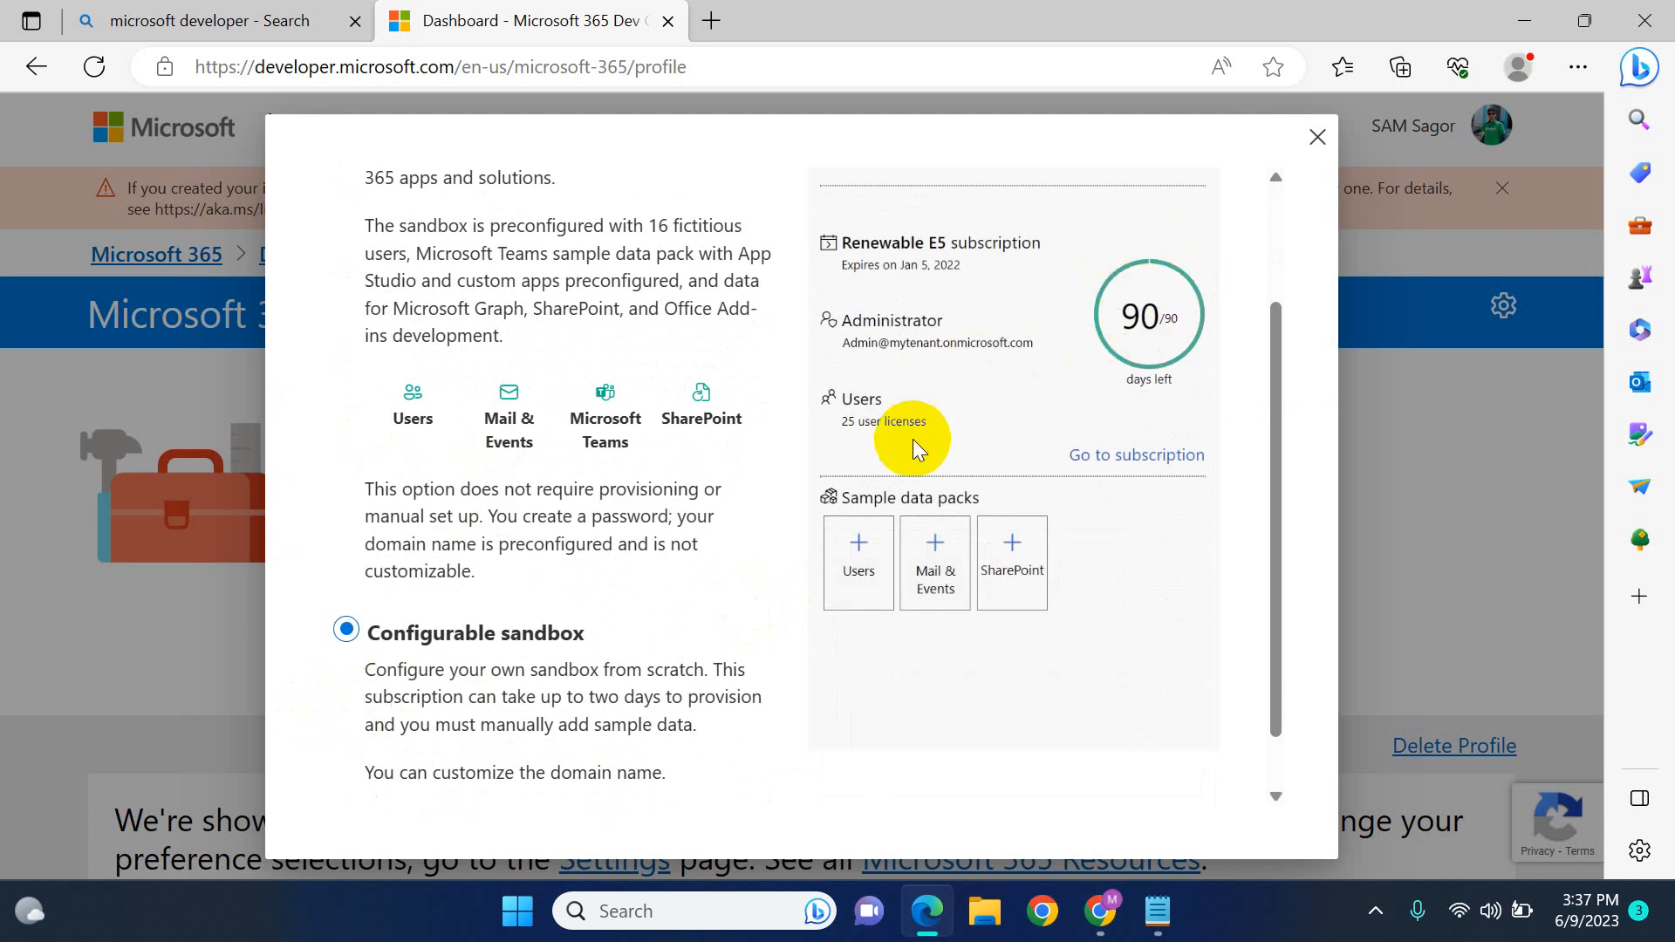
{"action": "scroll", "coordinate": [913, 450], "scroll_direction": "up", "scroll_amount": 1}
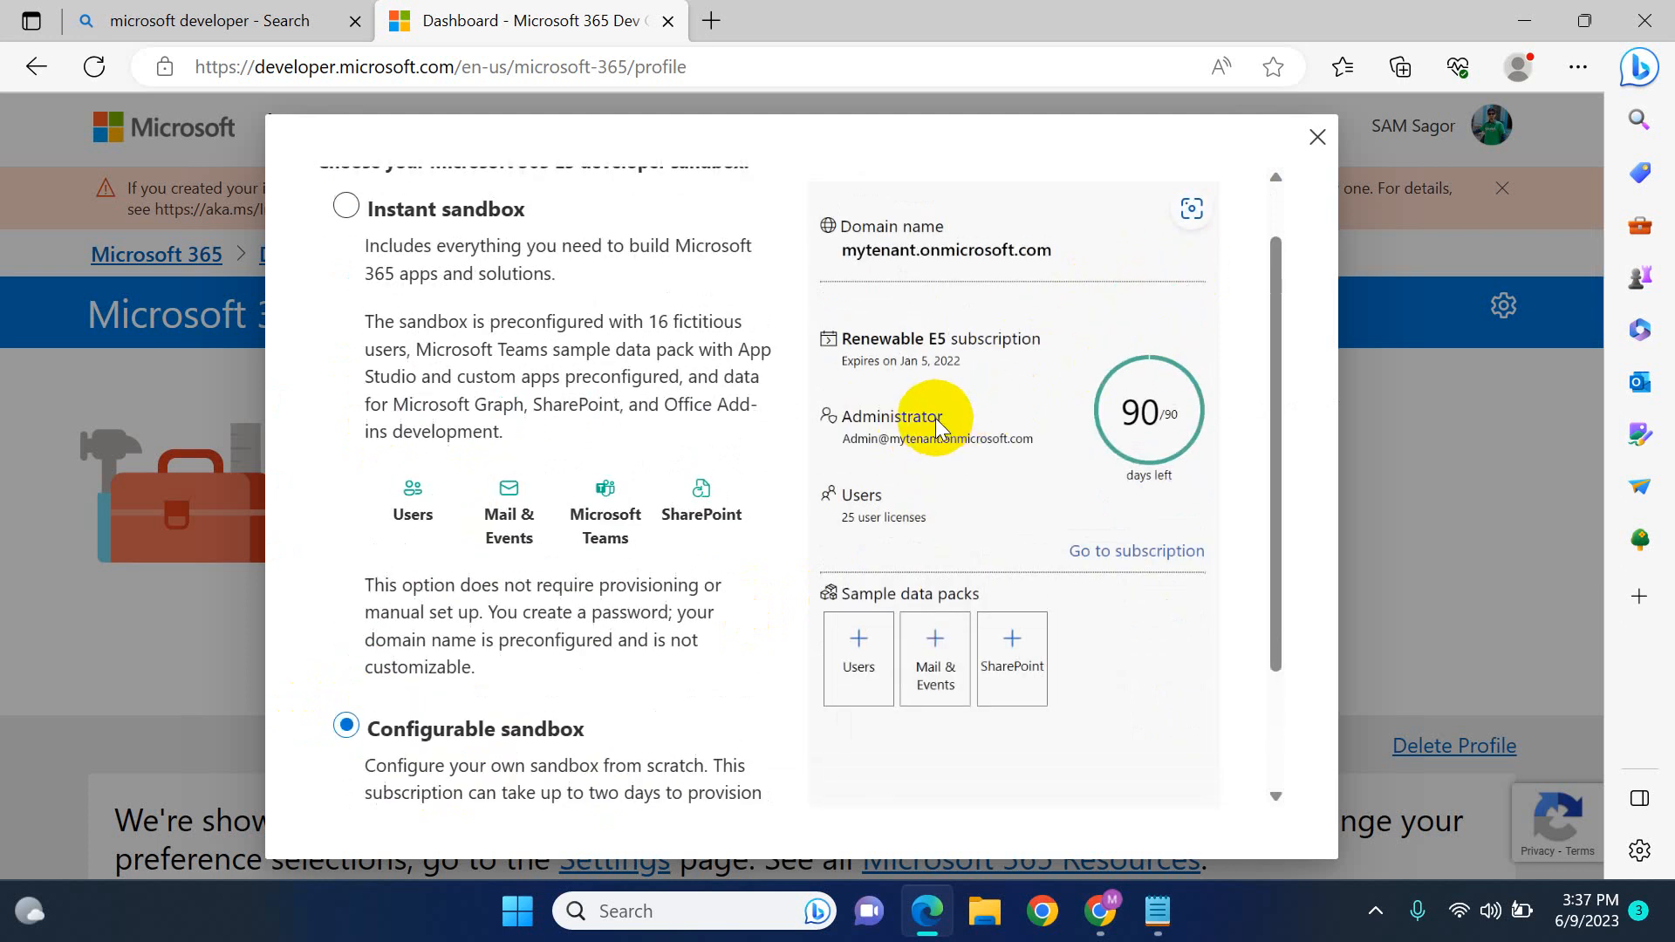
{"action": "scroll", "coordinate": [935, 417], "scroll_direction": "down", "scroll_amount": 2}
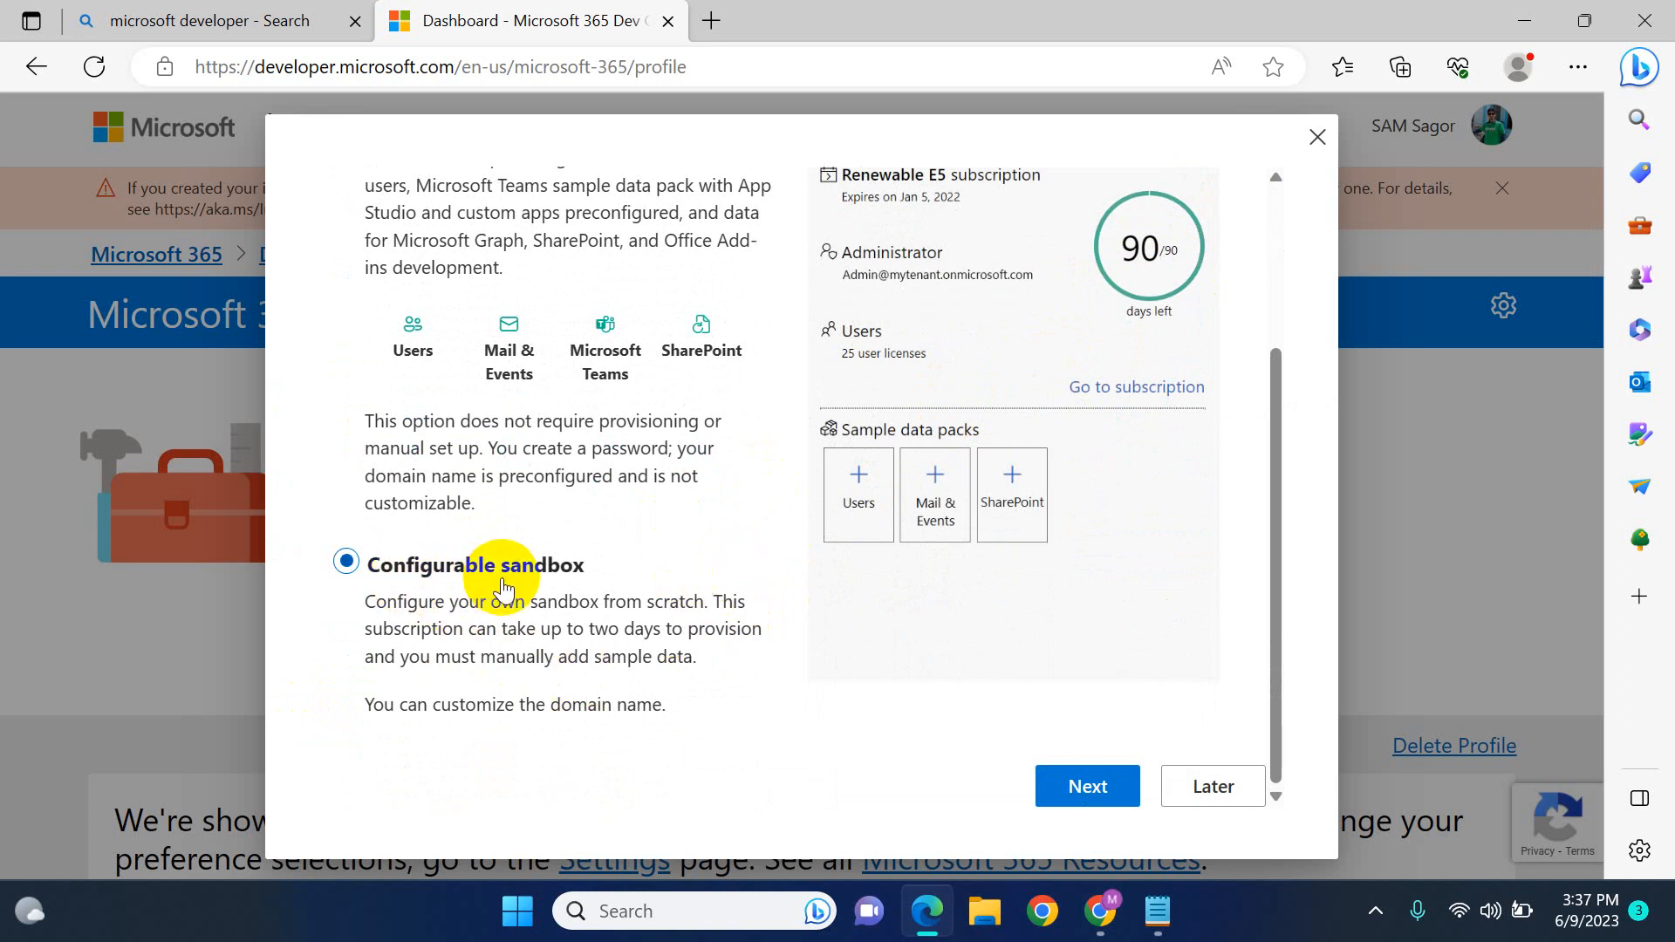
{"action": "left_click", "coordinate": [1061, 788]}
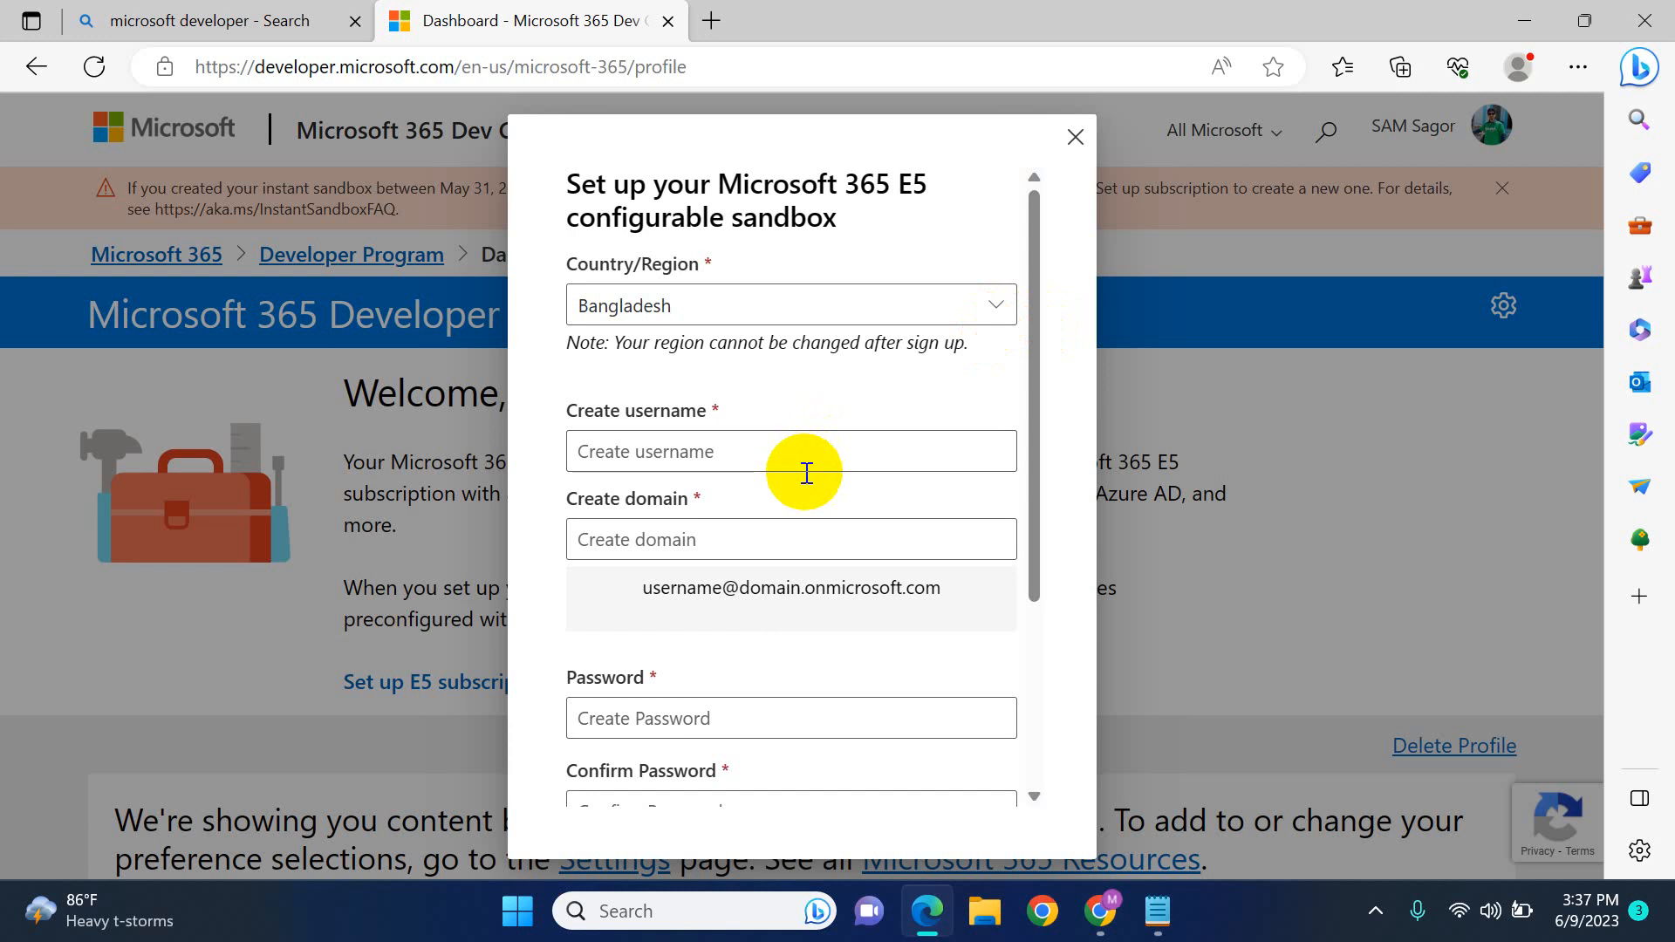
Enter the admin username in Create username, correcting a typo, before the domain field
{"action": "left_click", "coordinate": [671, 449]}
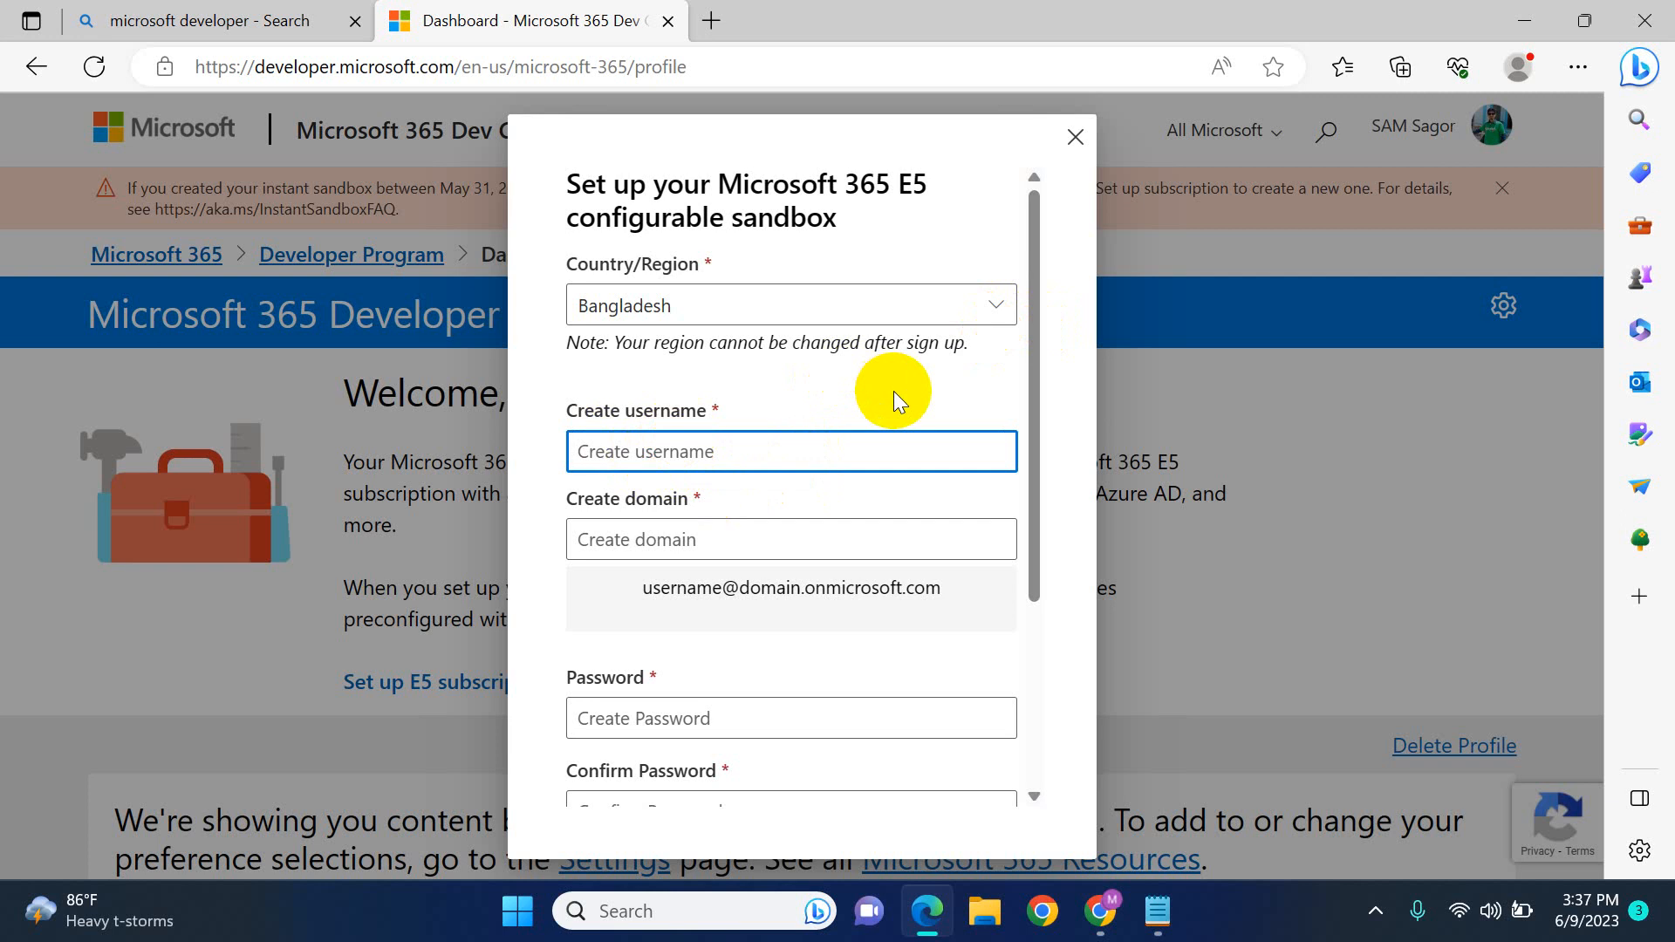
{"action": "type", "text": "Mas"}
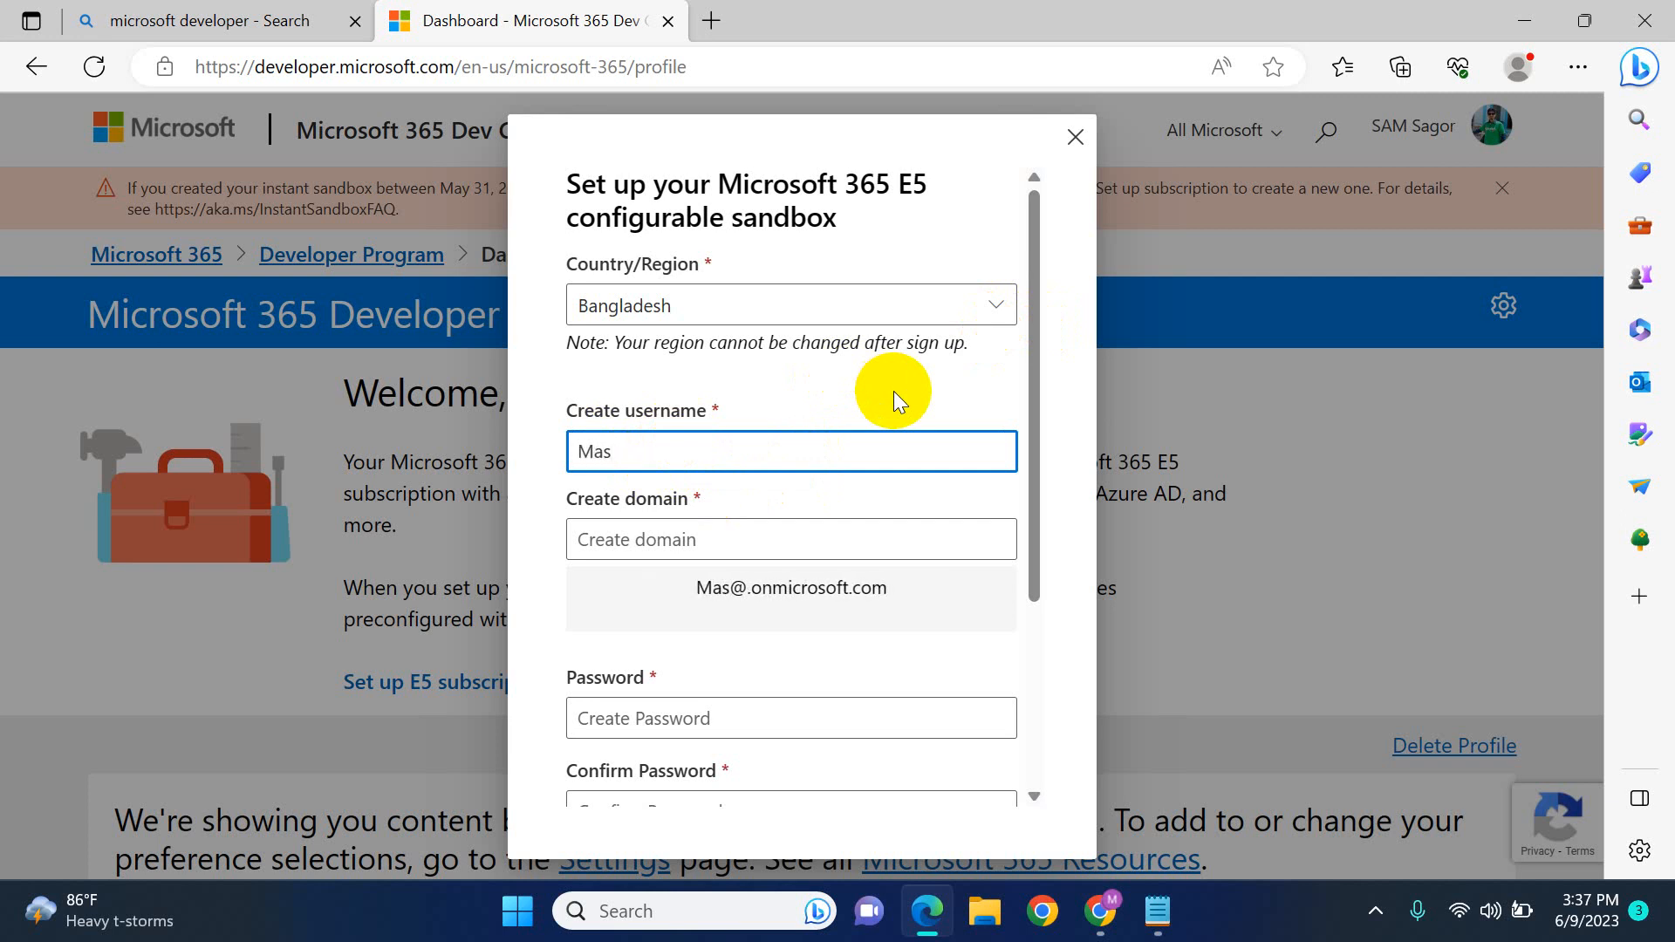
{"action": "type", "text": "un"}
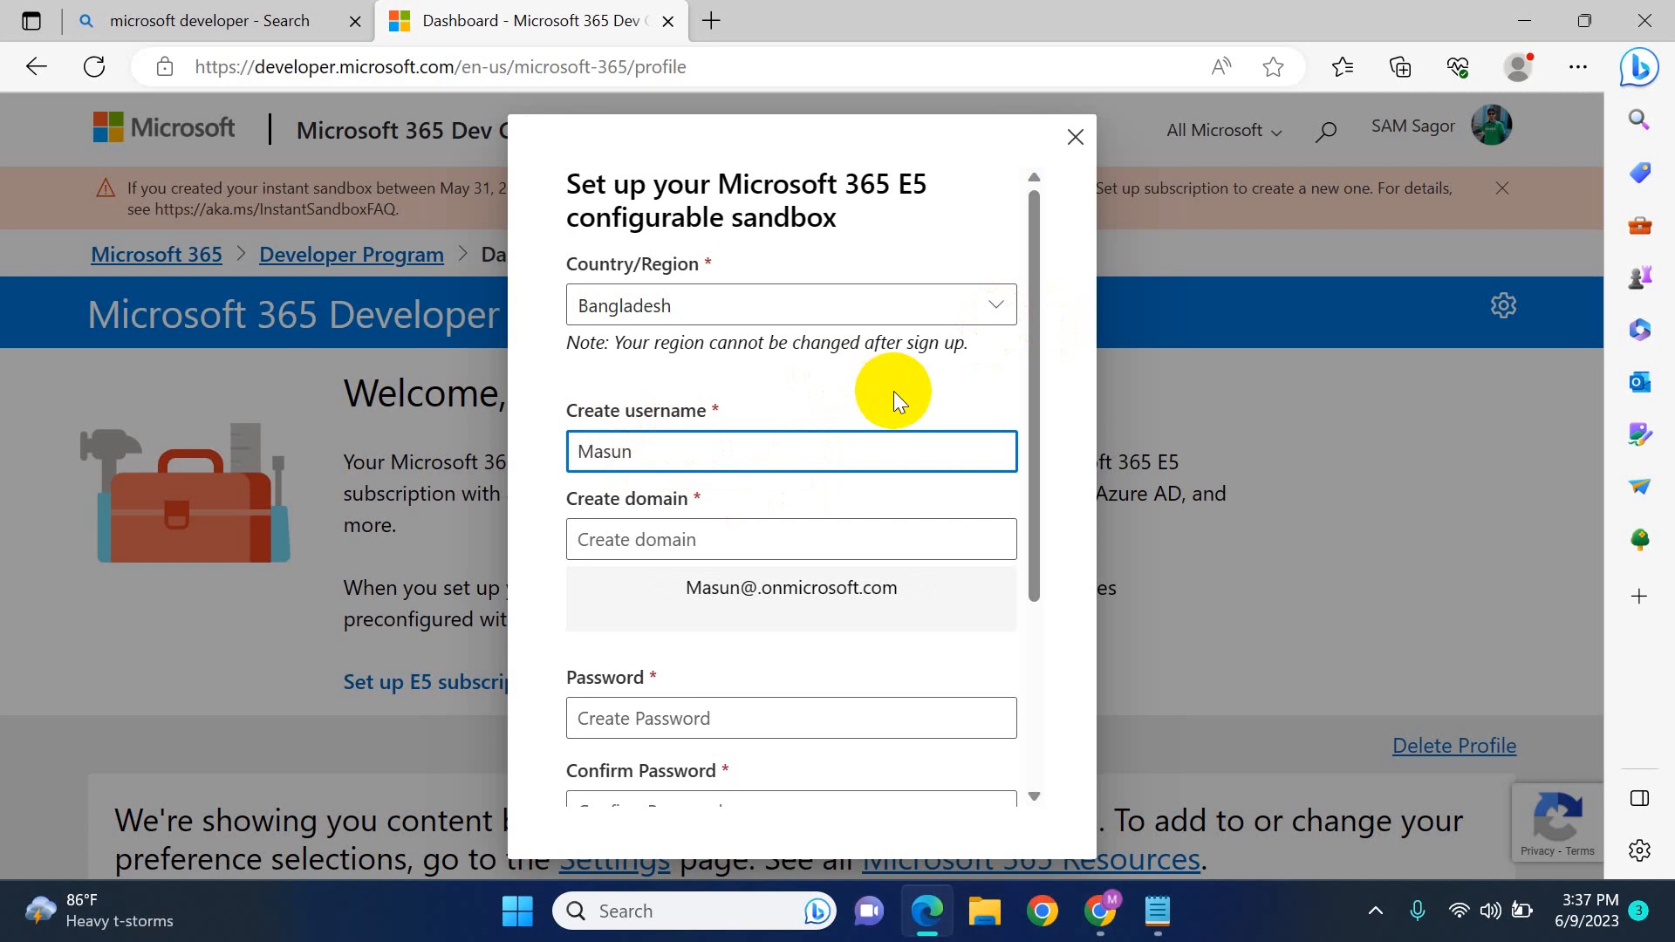
{"action": "key", "text": "BackSpace"}
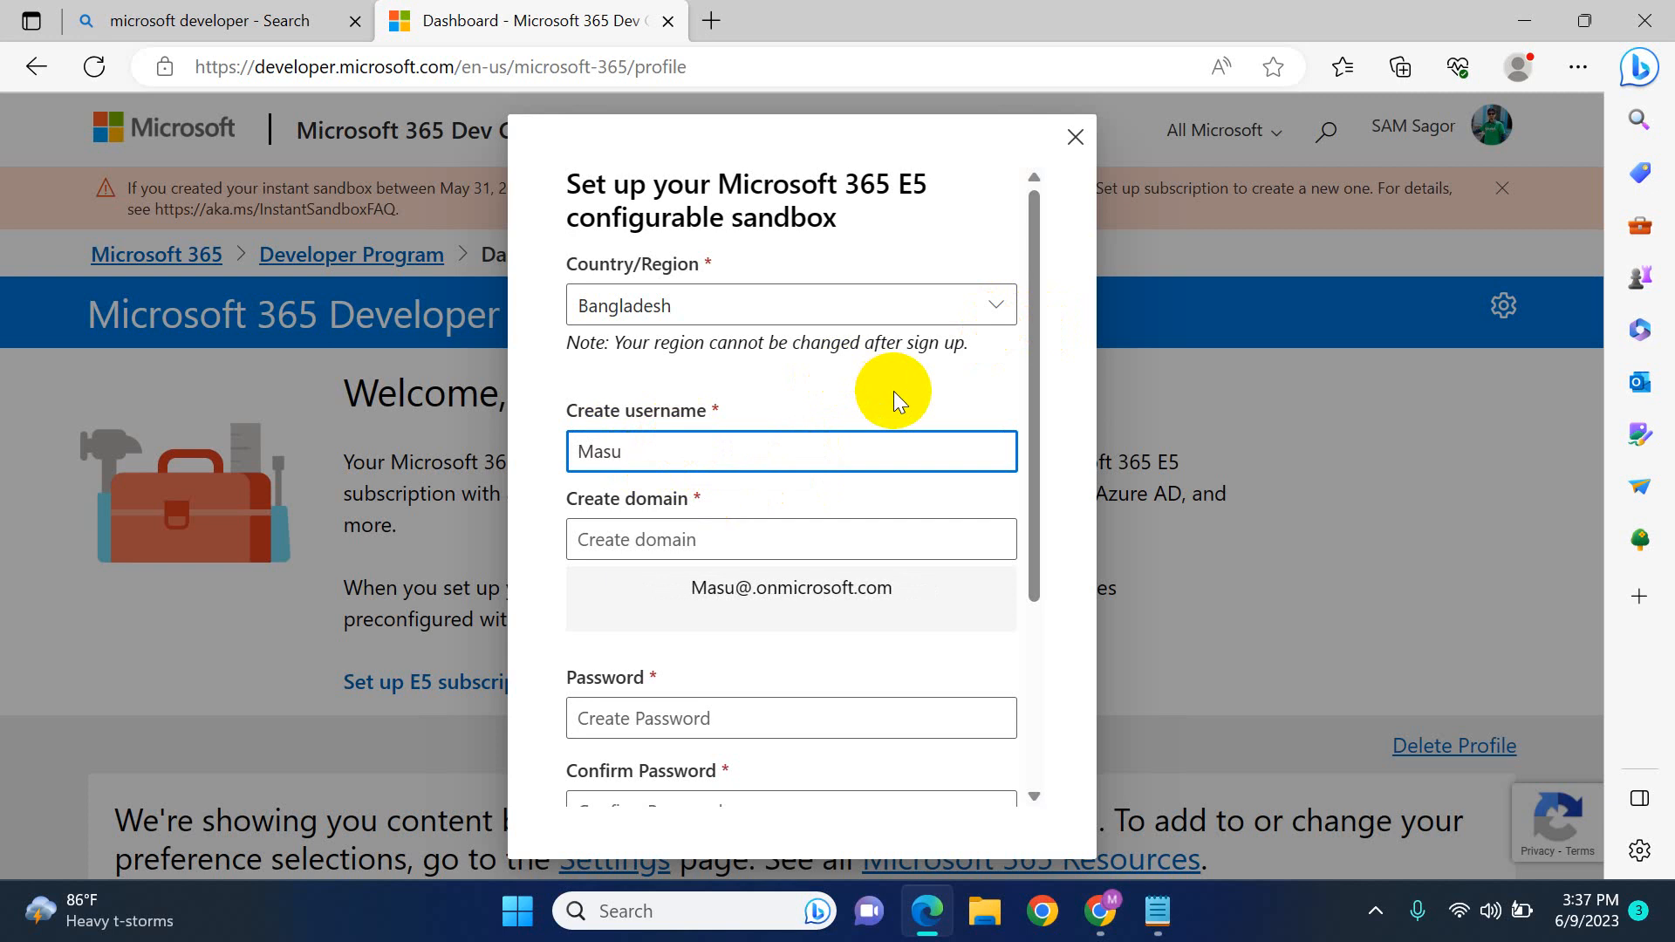
{"action": "type", "text": "m"}
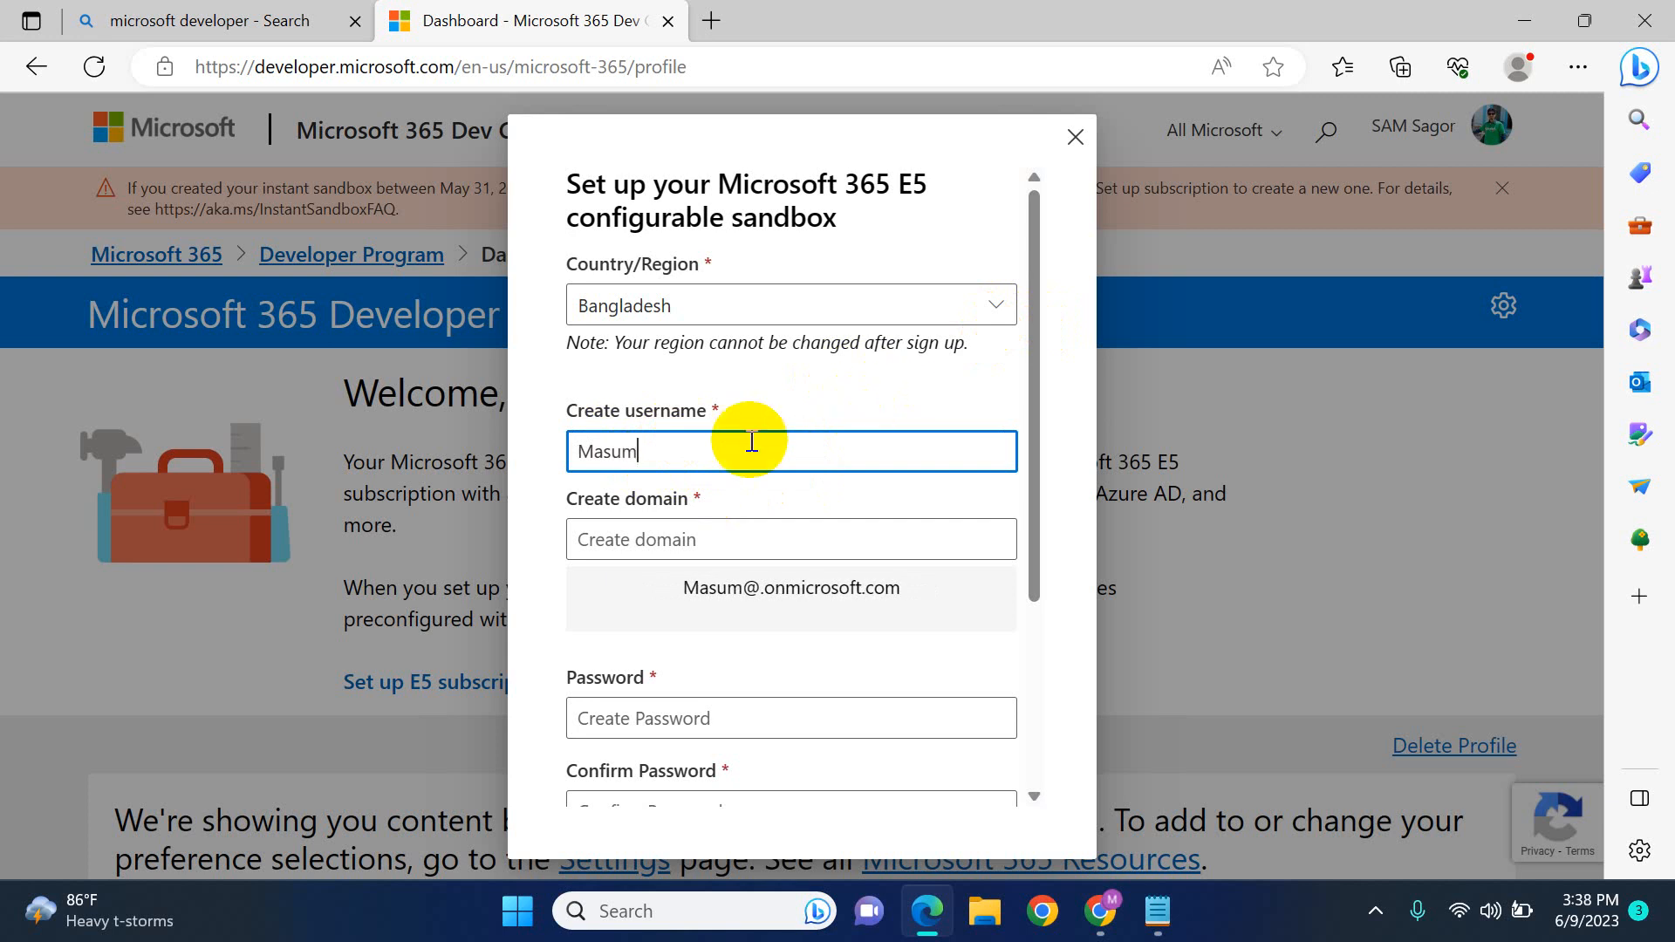
{"action": "left_click", "coordinate": [666, 529]}
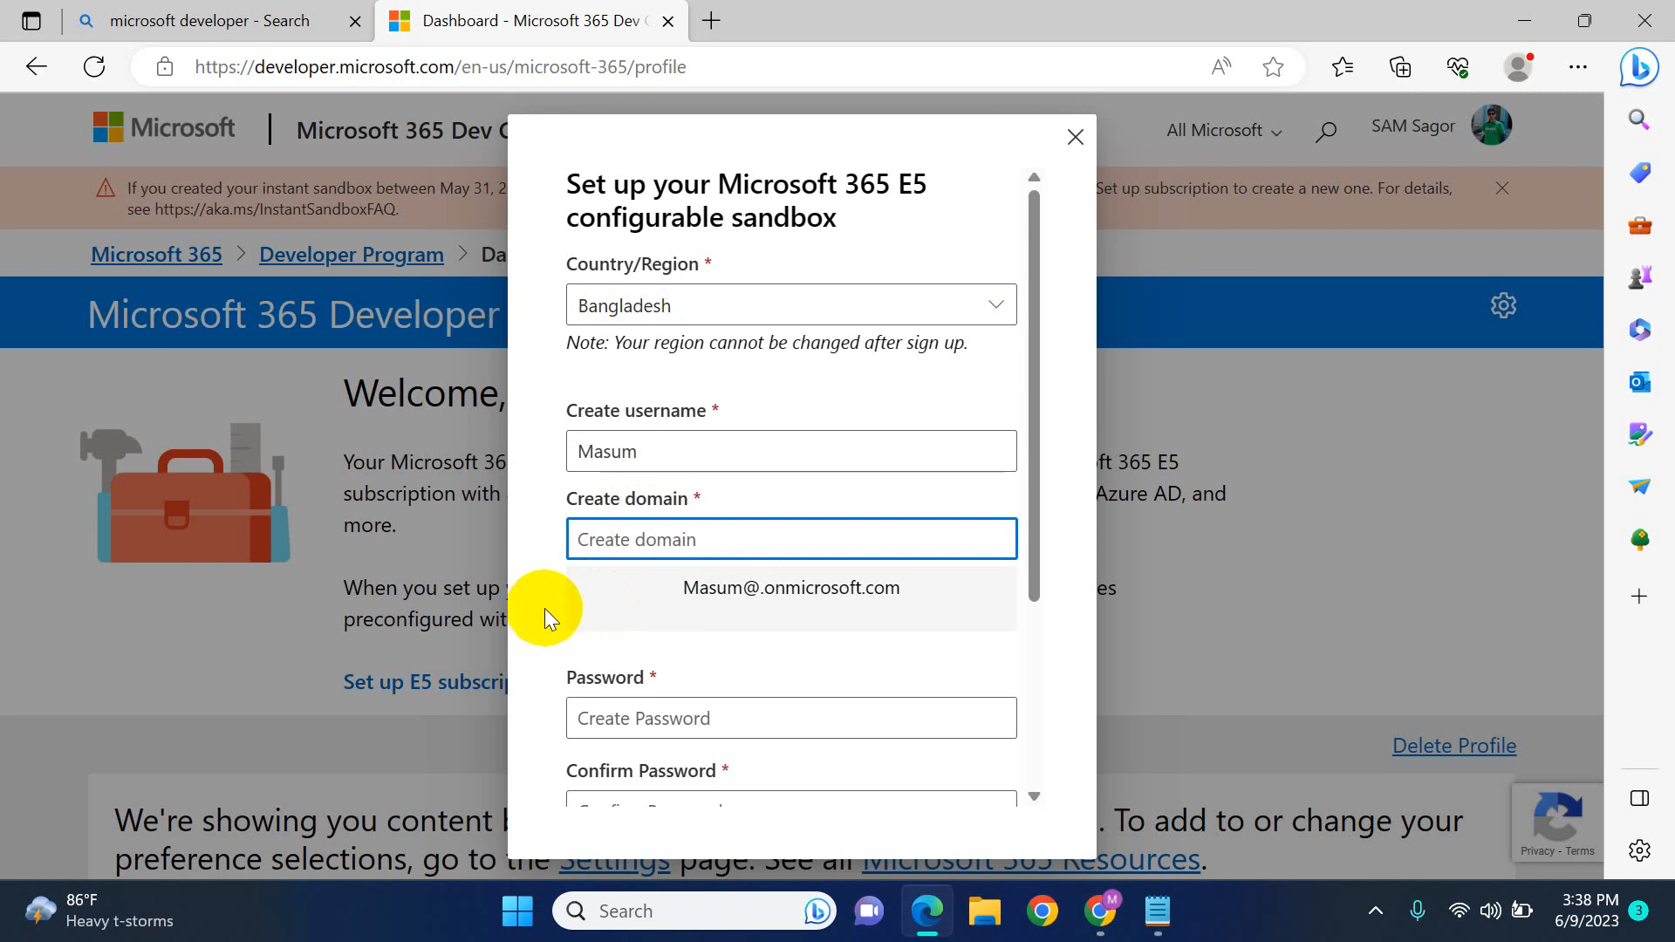
Try two name-based domain names, clearing each after it is reported taken
{"action": "type", "text": "R"}
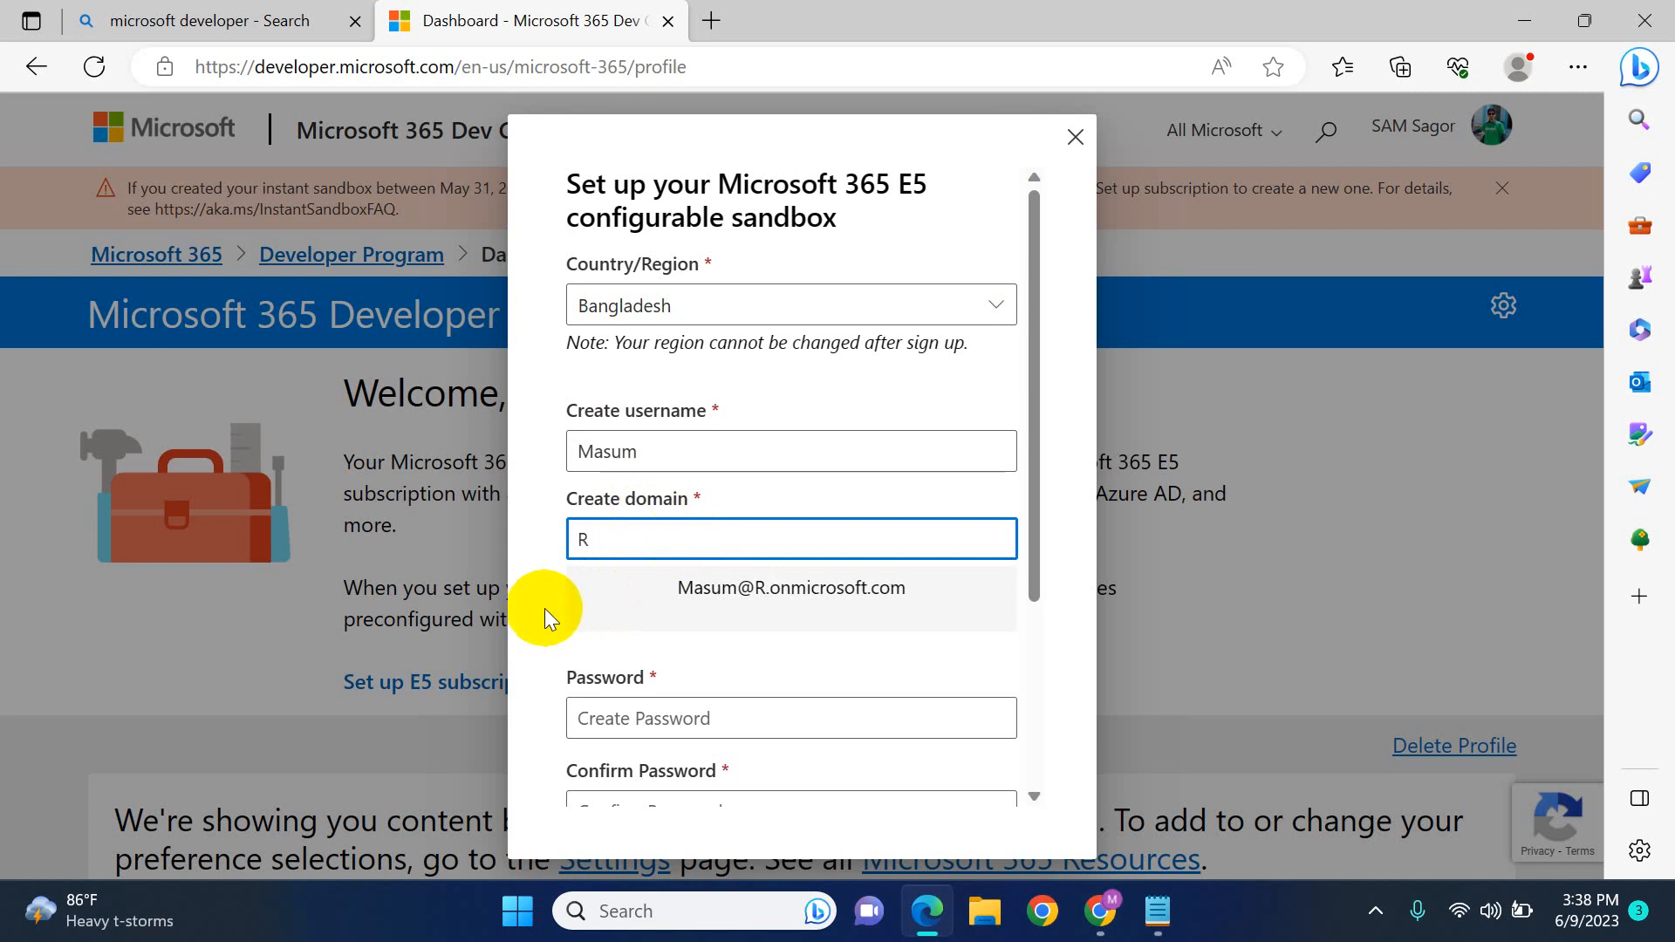
{"action": "type", "text": "ahman"}
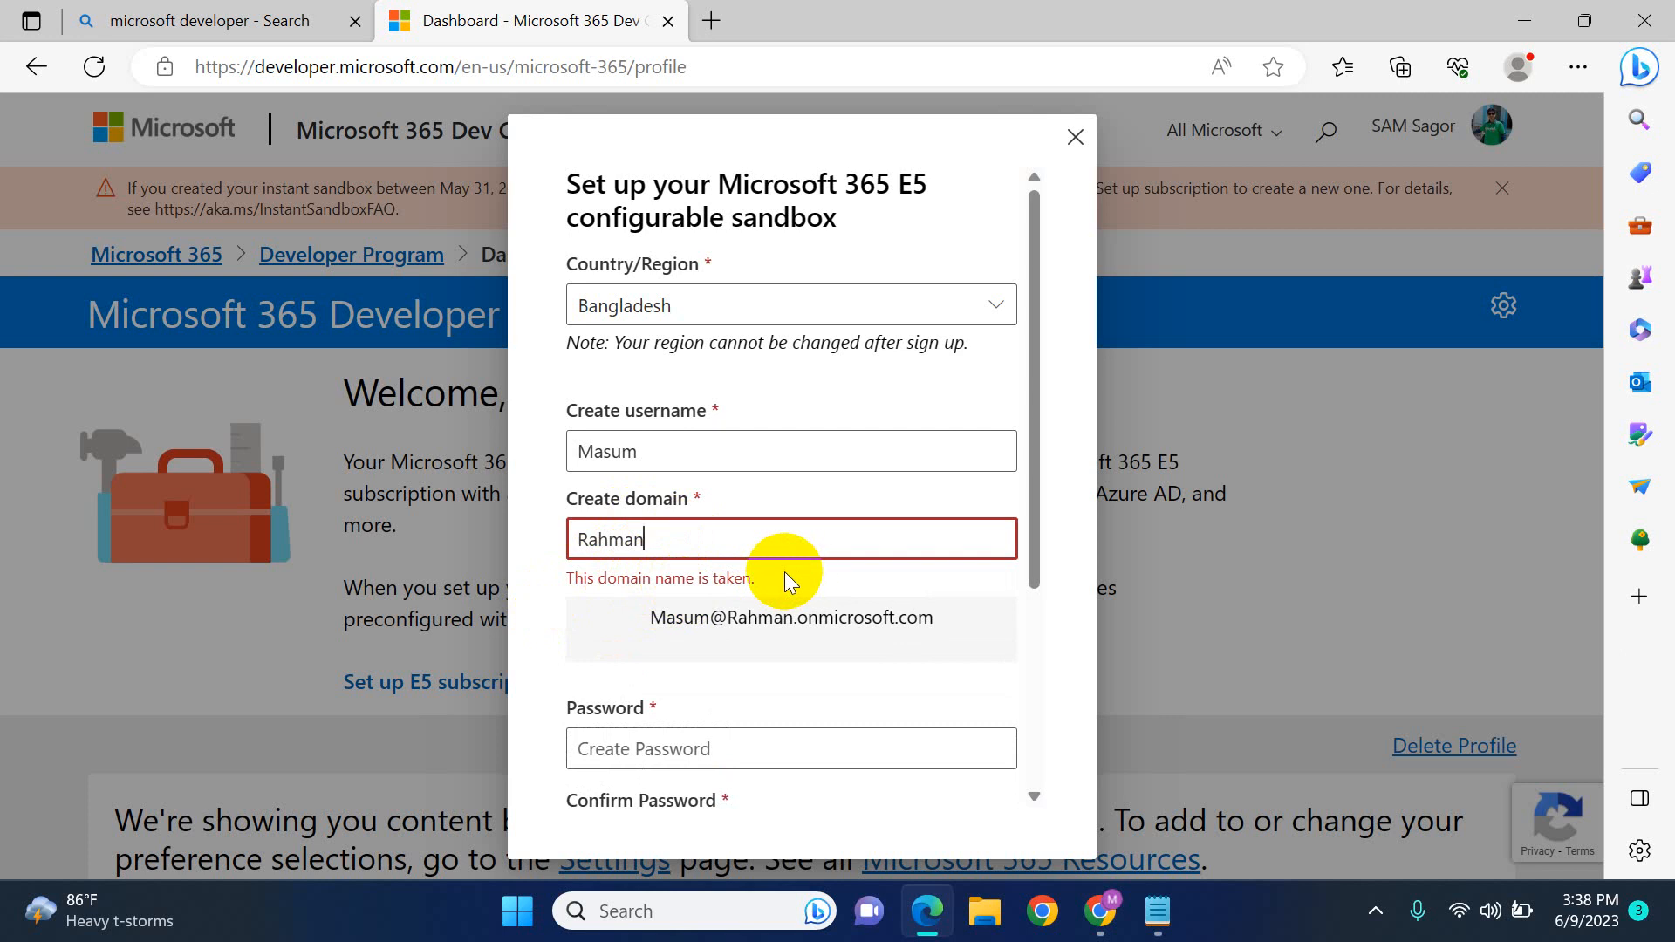
{"action": "key", "text": "BackSpace"}
{"action": "key", "text": "BackSpace"}
{"action": "key", "text": "BackSpace"}
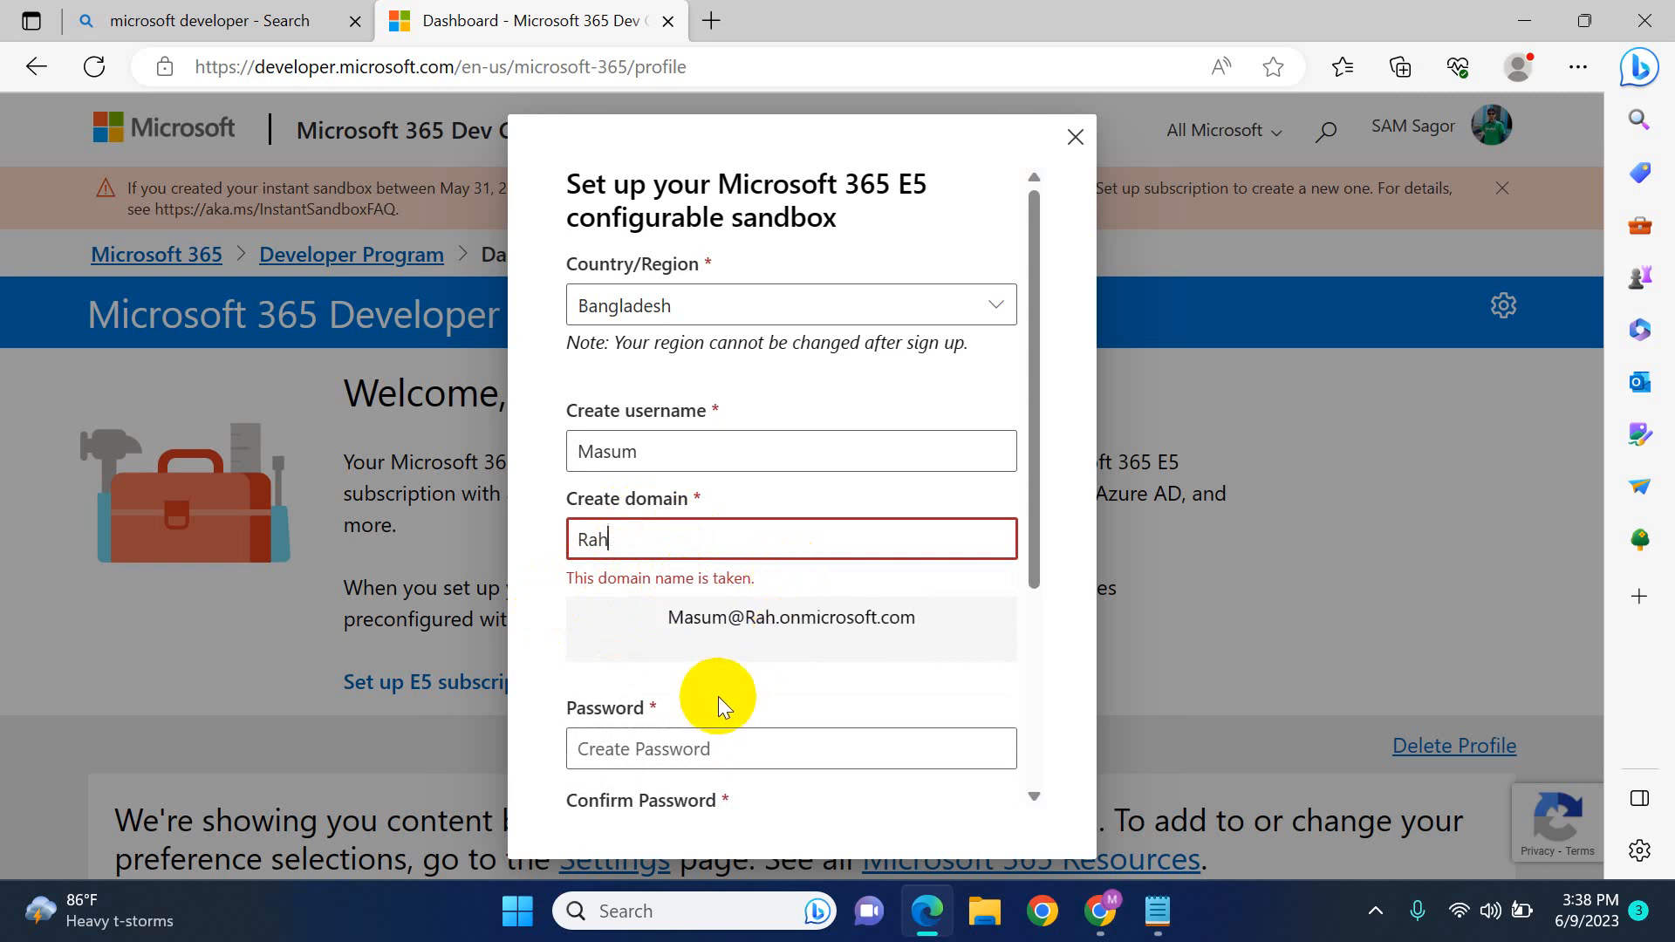
{"action": "key", "text": "BackSpace"}
{"action": "key", "text": "BackSpace"}
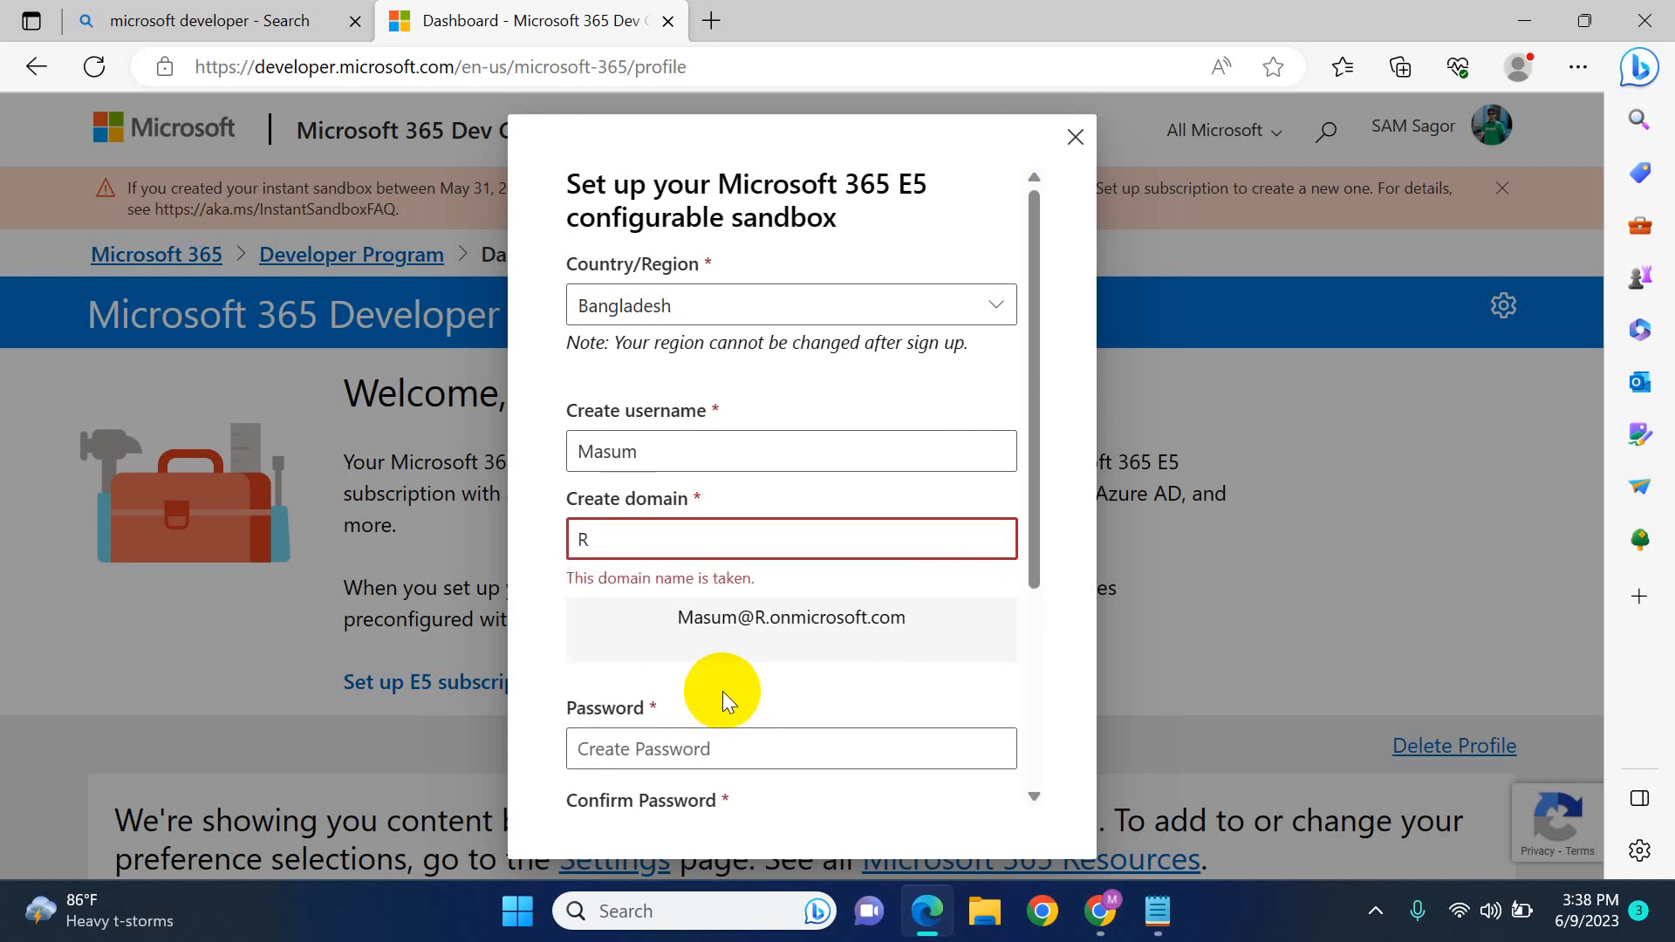
{"action": "key", "text": "BackSpace"}
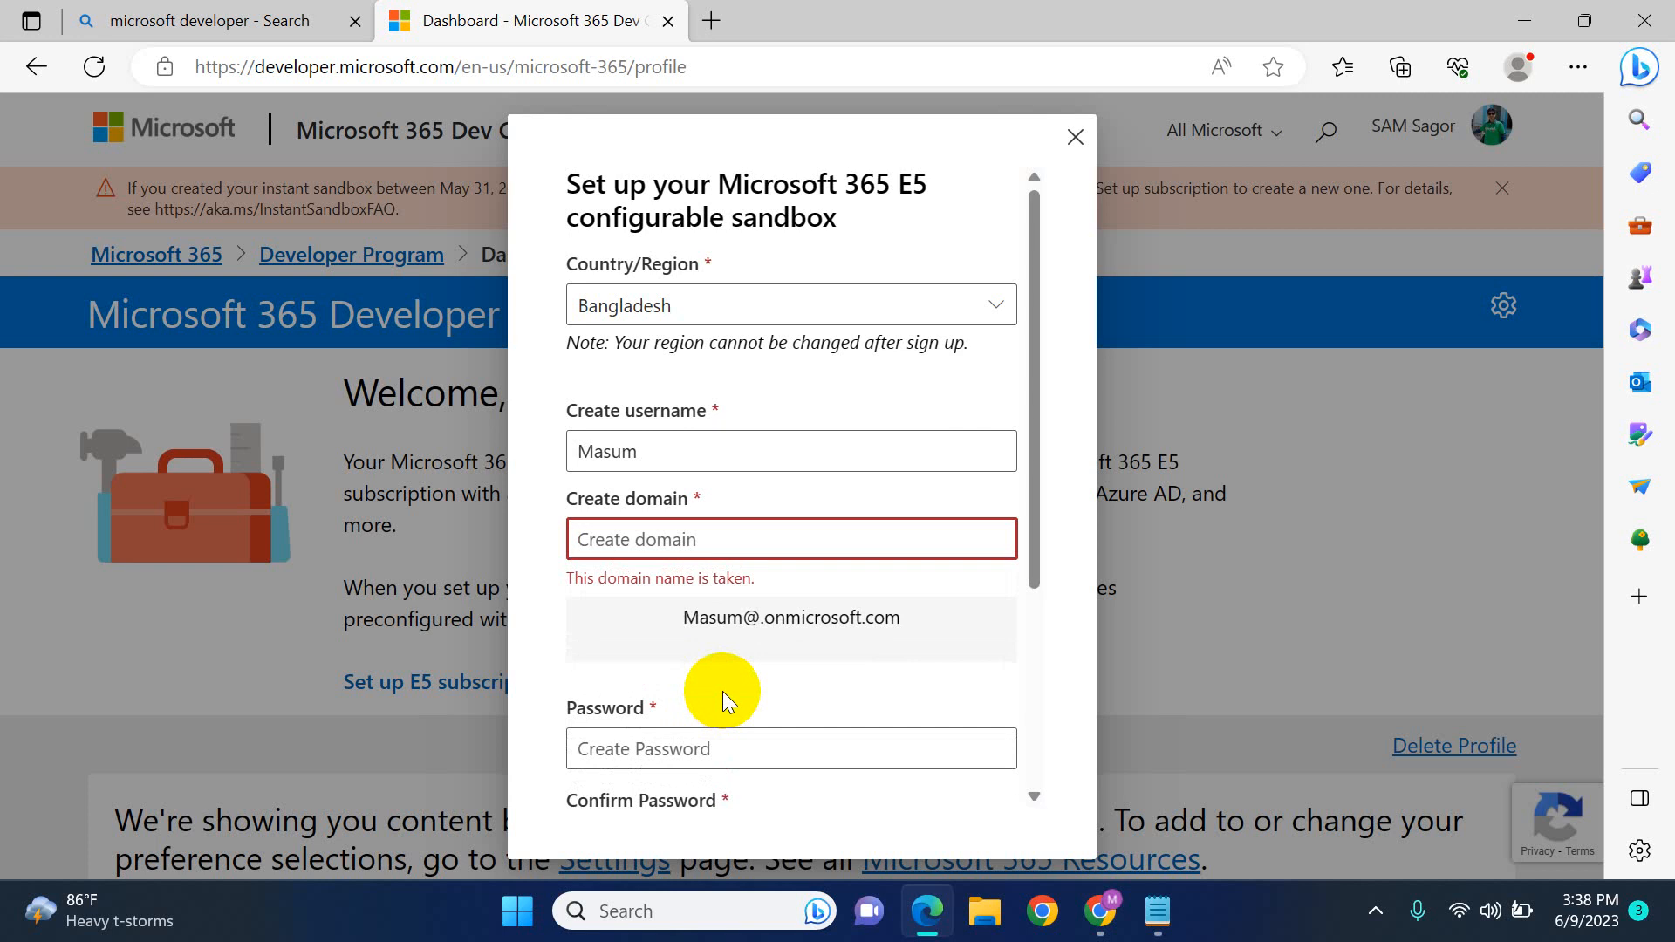
{"action": "type", "text": "Rahma"}
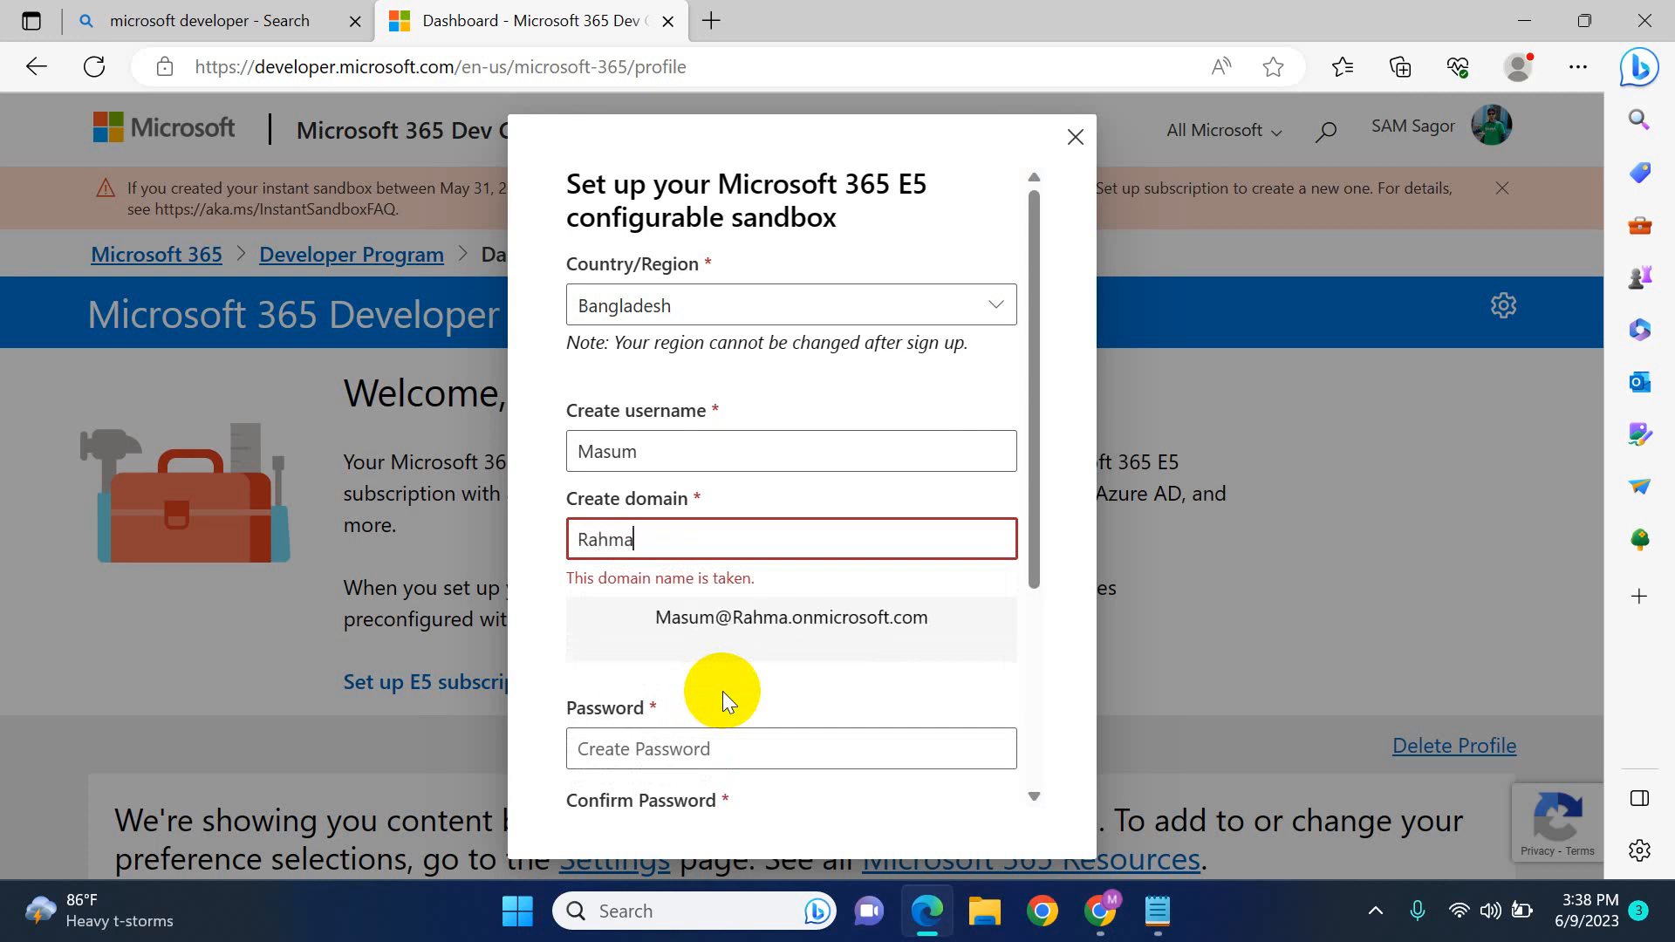
{"action": "type", "text": "n09"}
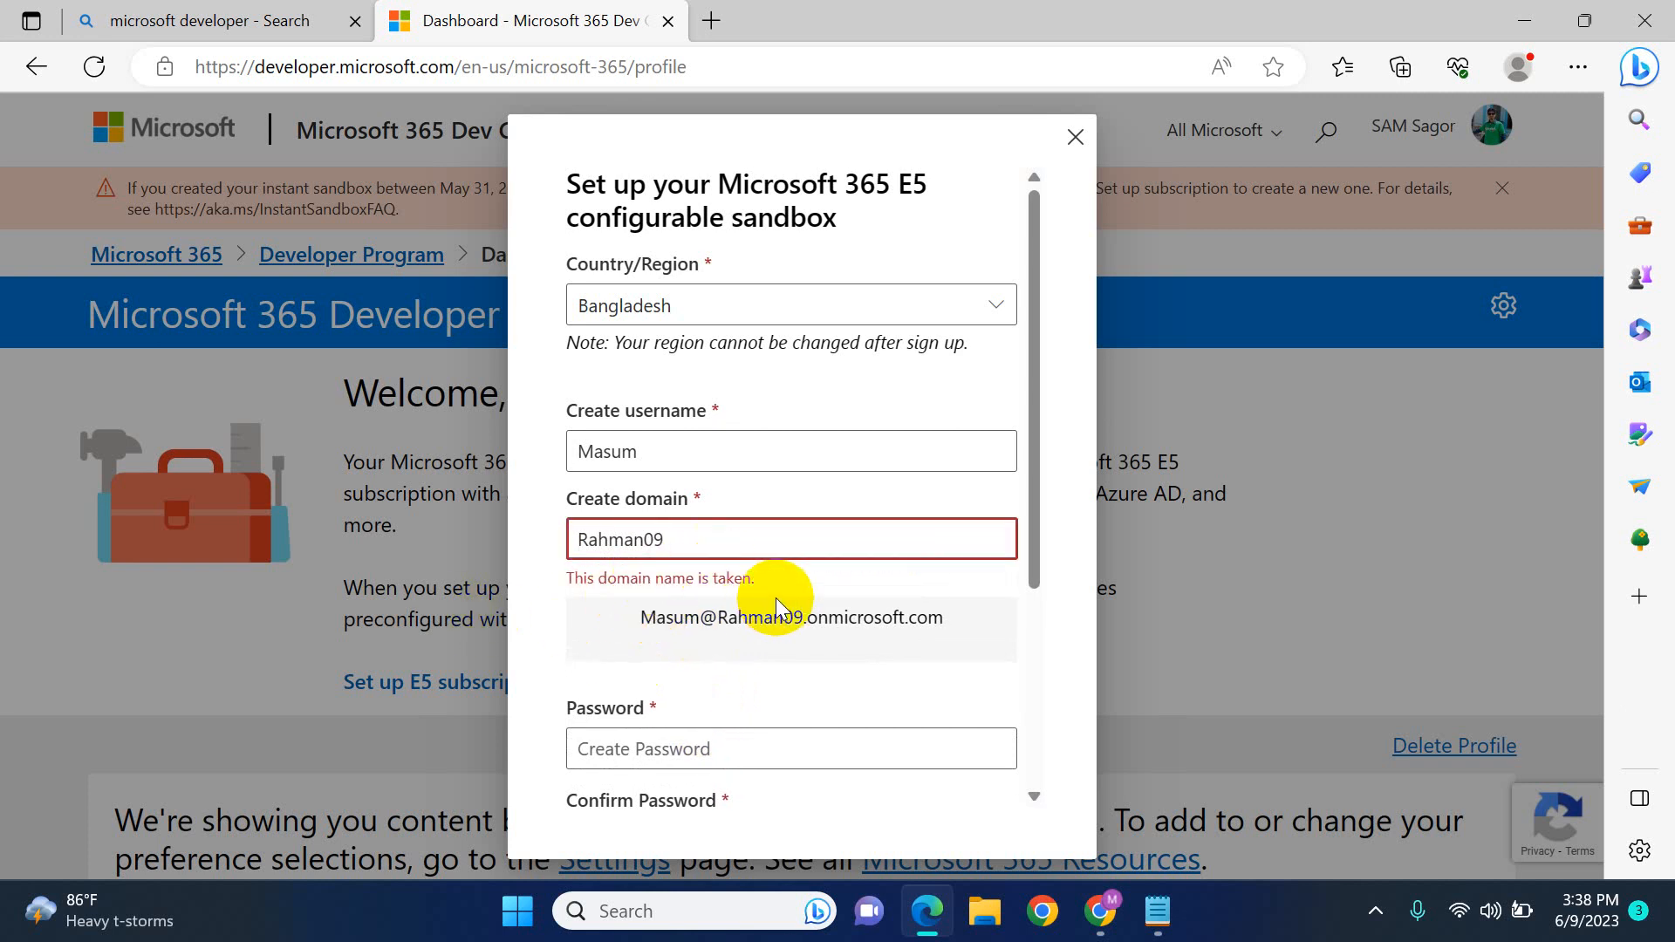
{"action": "key", "text": "BackSpace"}
{"action": "type", "text": "0"}
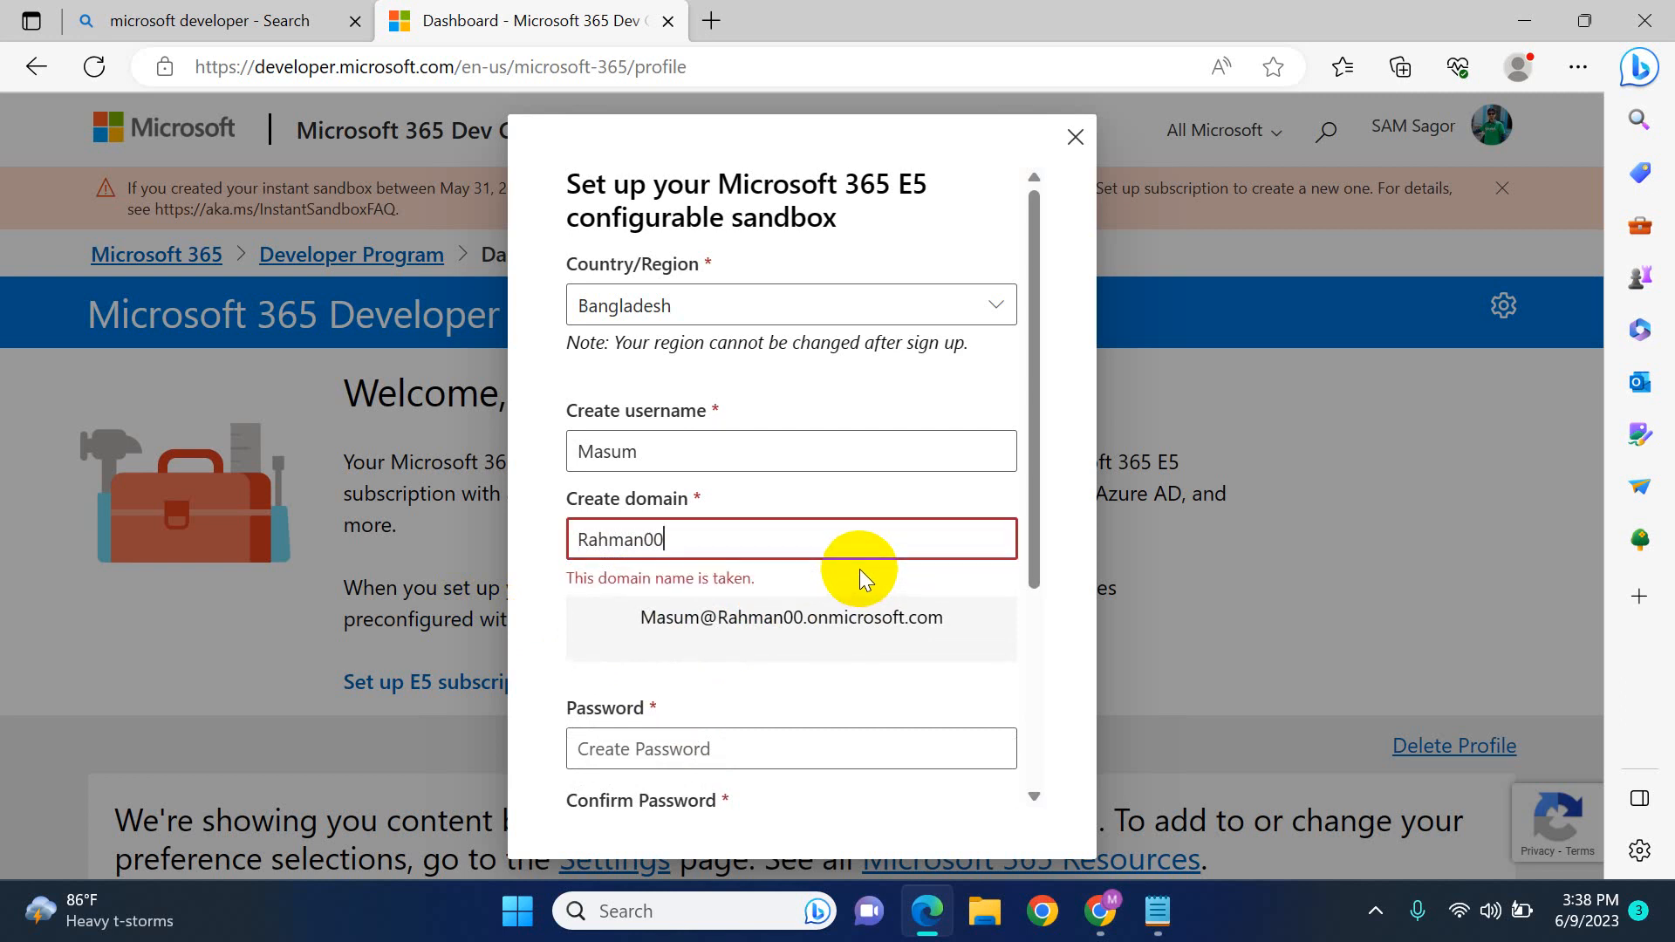
{"action": "key", "text": "BackSpace"}
{"action": "key", "text": "BackSpace"}
{"action": "key", "text": "BackSpace"}
{"action": "key", "text": "BackSpace"}
{"action": "key", "text": "BackSpace"}
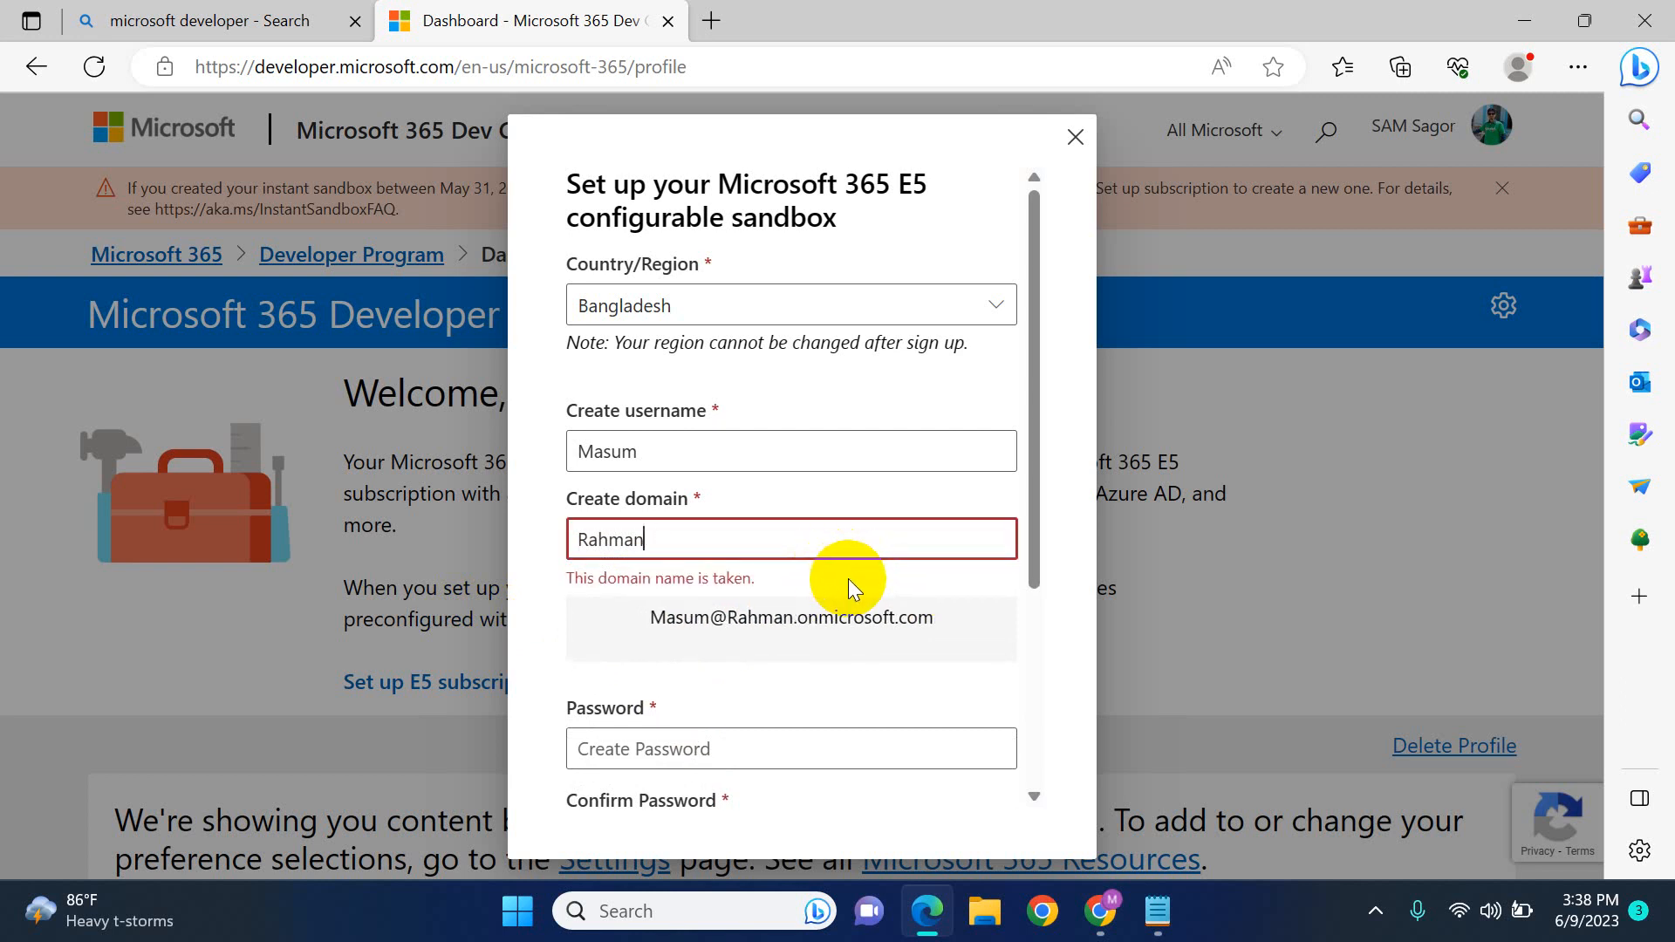
{"action": "key", "text": "BackSpace"}
{"action": "key", "text": "BackSpace"}
{"action": "key", "text": "BackSpace"}
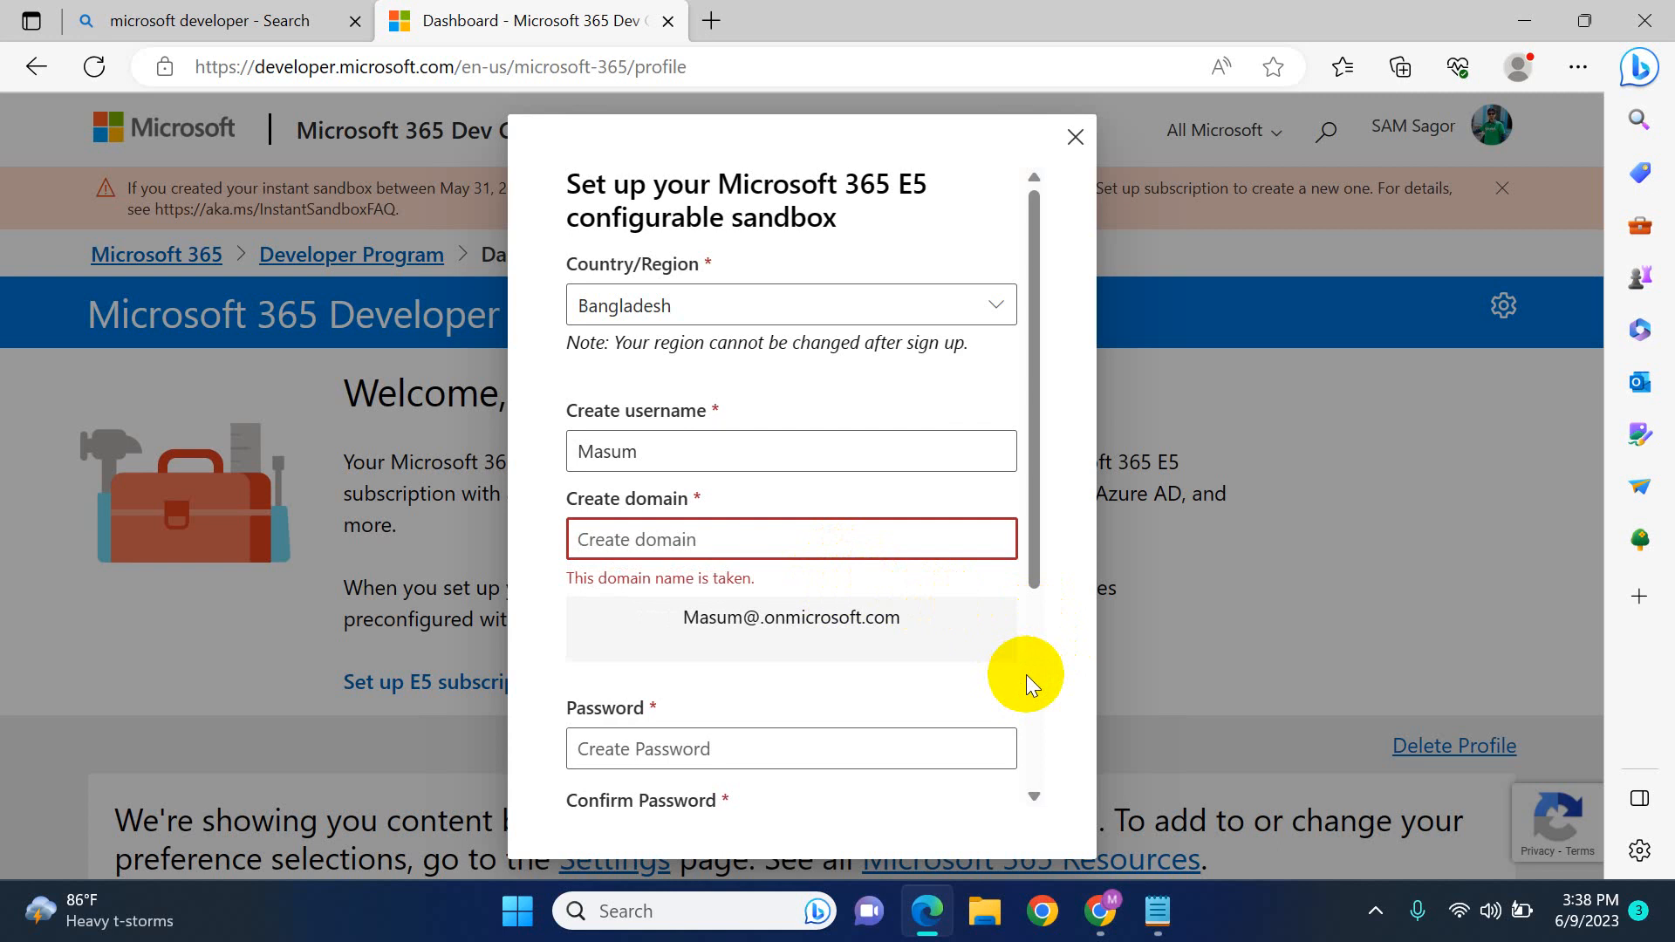
Try ced and ciw, then settle on the available domain ciw0
{"action": "type", "text": "ced"}
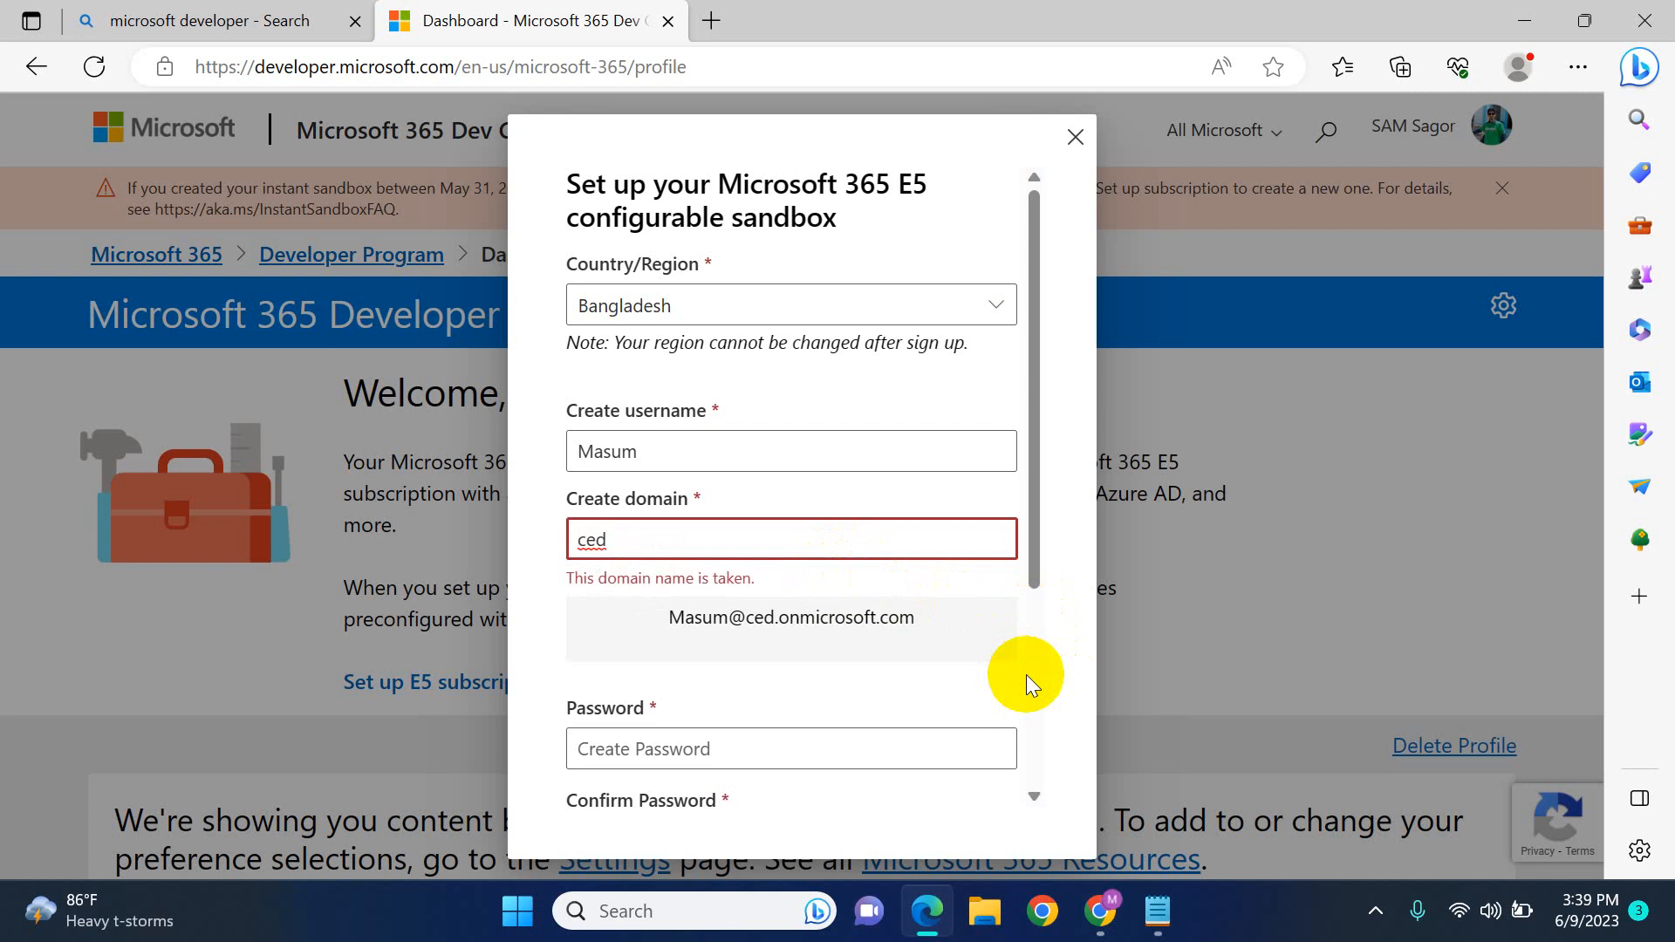
{"action": "key", "text": "BackSpace"}
{"action": "key", "text": "BackSpace"}
{"action": "key", "text": "BackSpace"}
{"action": "type", "text": "ciw"}
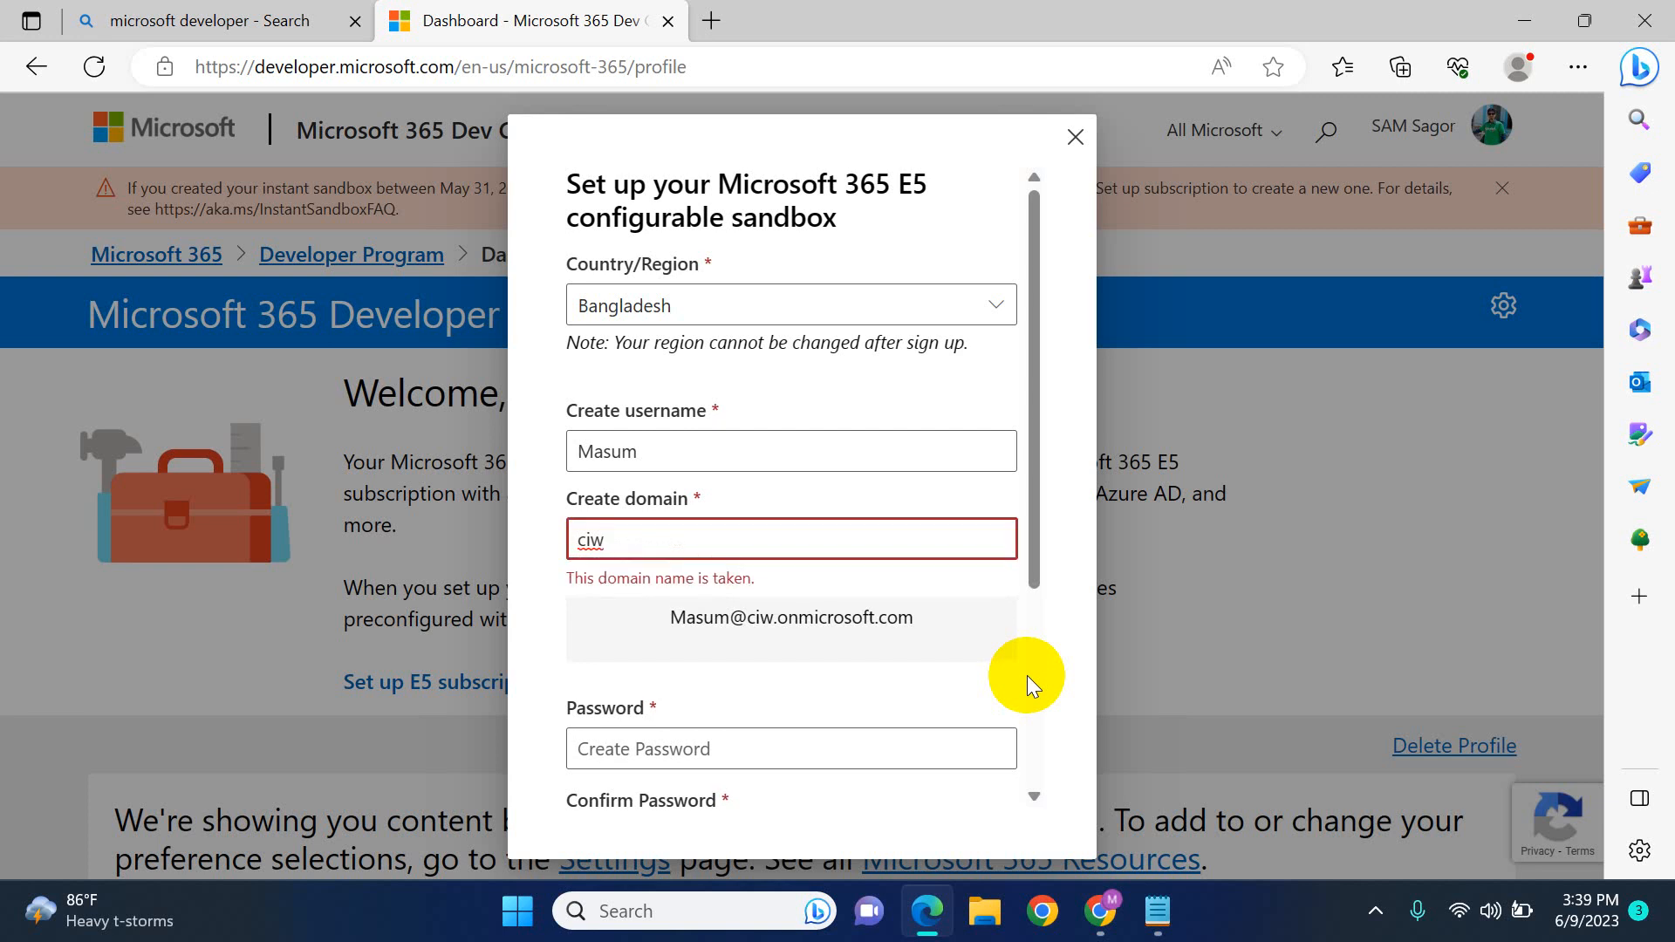
{"action": "type", "text": "0"}
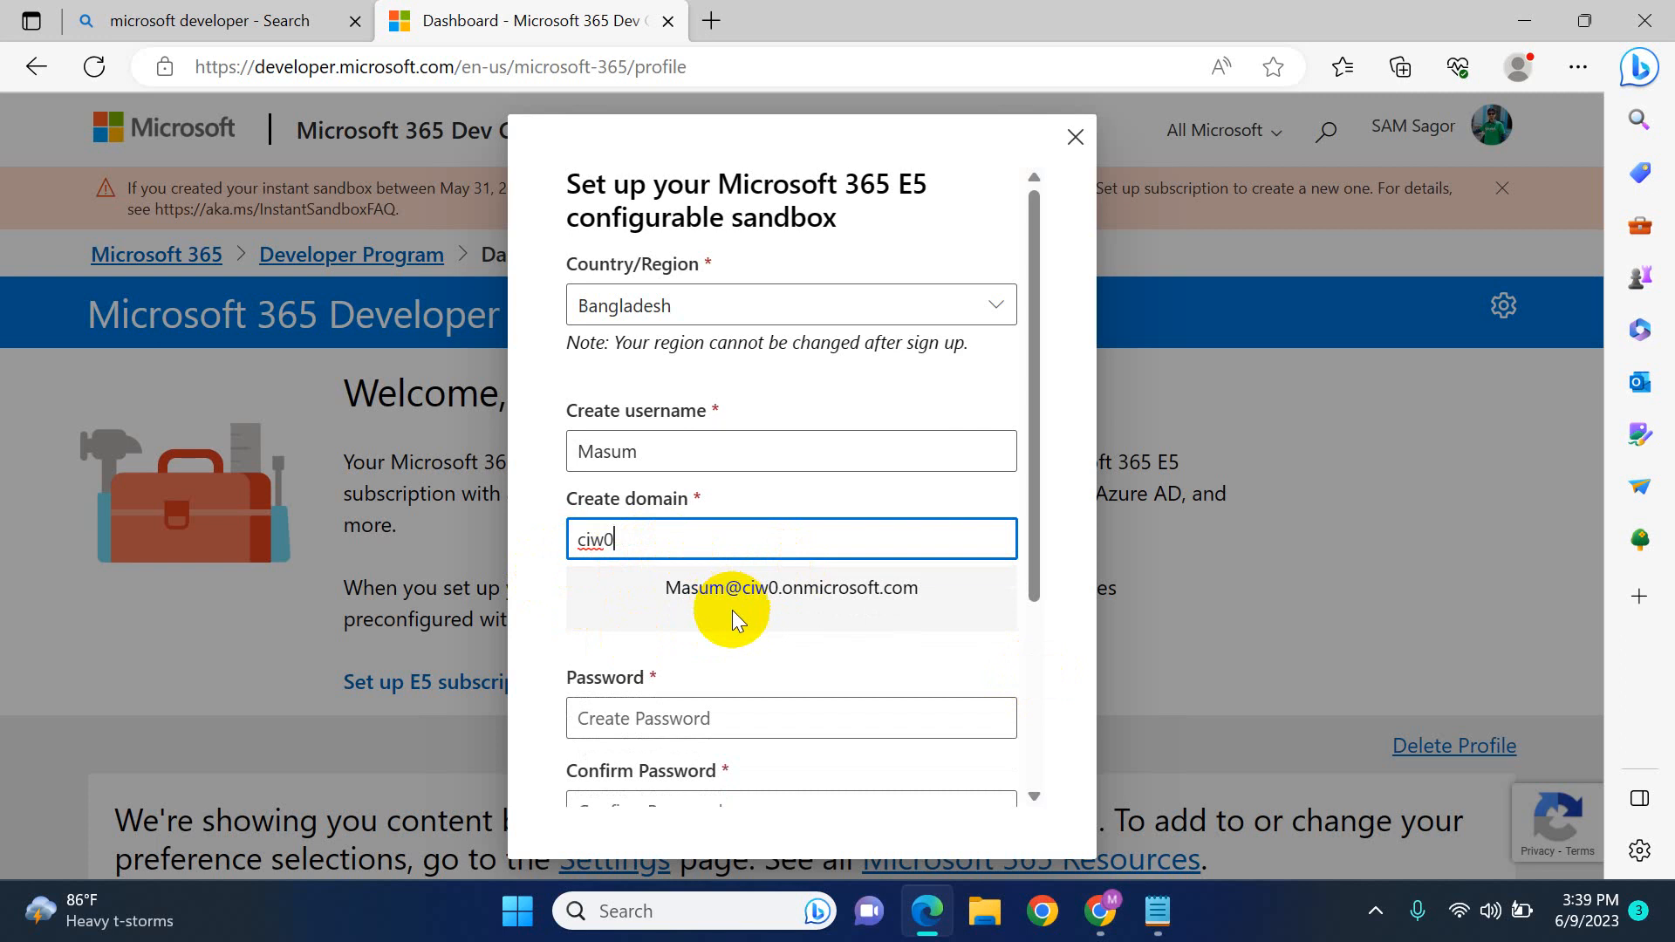
{"action": "scroll", "coordinate": [698, 597], "scroll_direction": "down", "scroll_amount": 1}
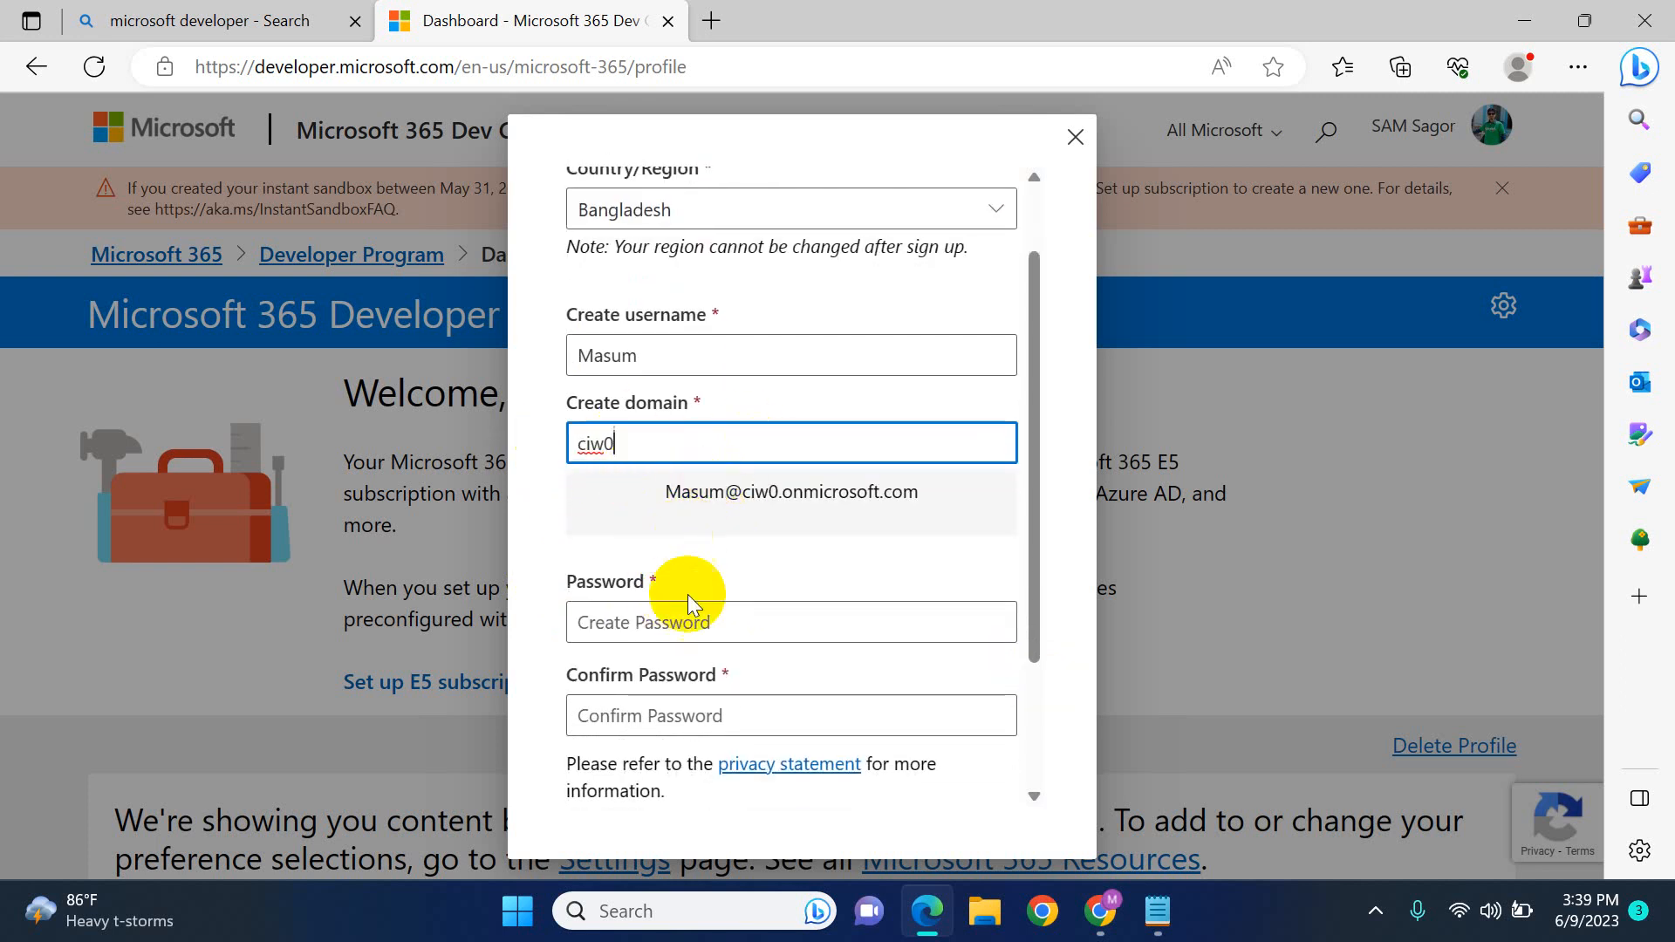
Enter a sandbox password, replacing the first attempt that broke the rules
{"action": "scroll", "coordinate": [690, 598], "scroll_direction": "up", "scroll_amount": 1}
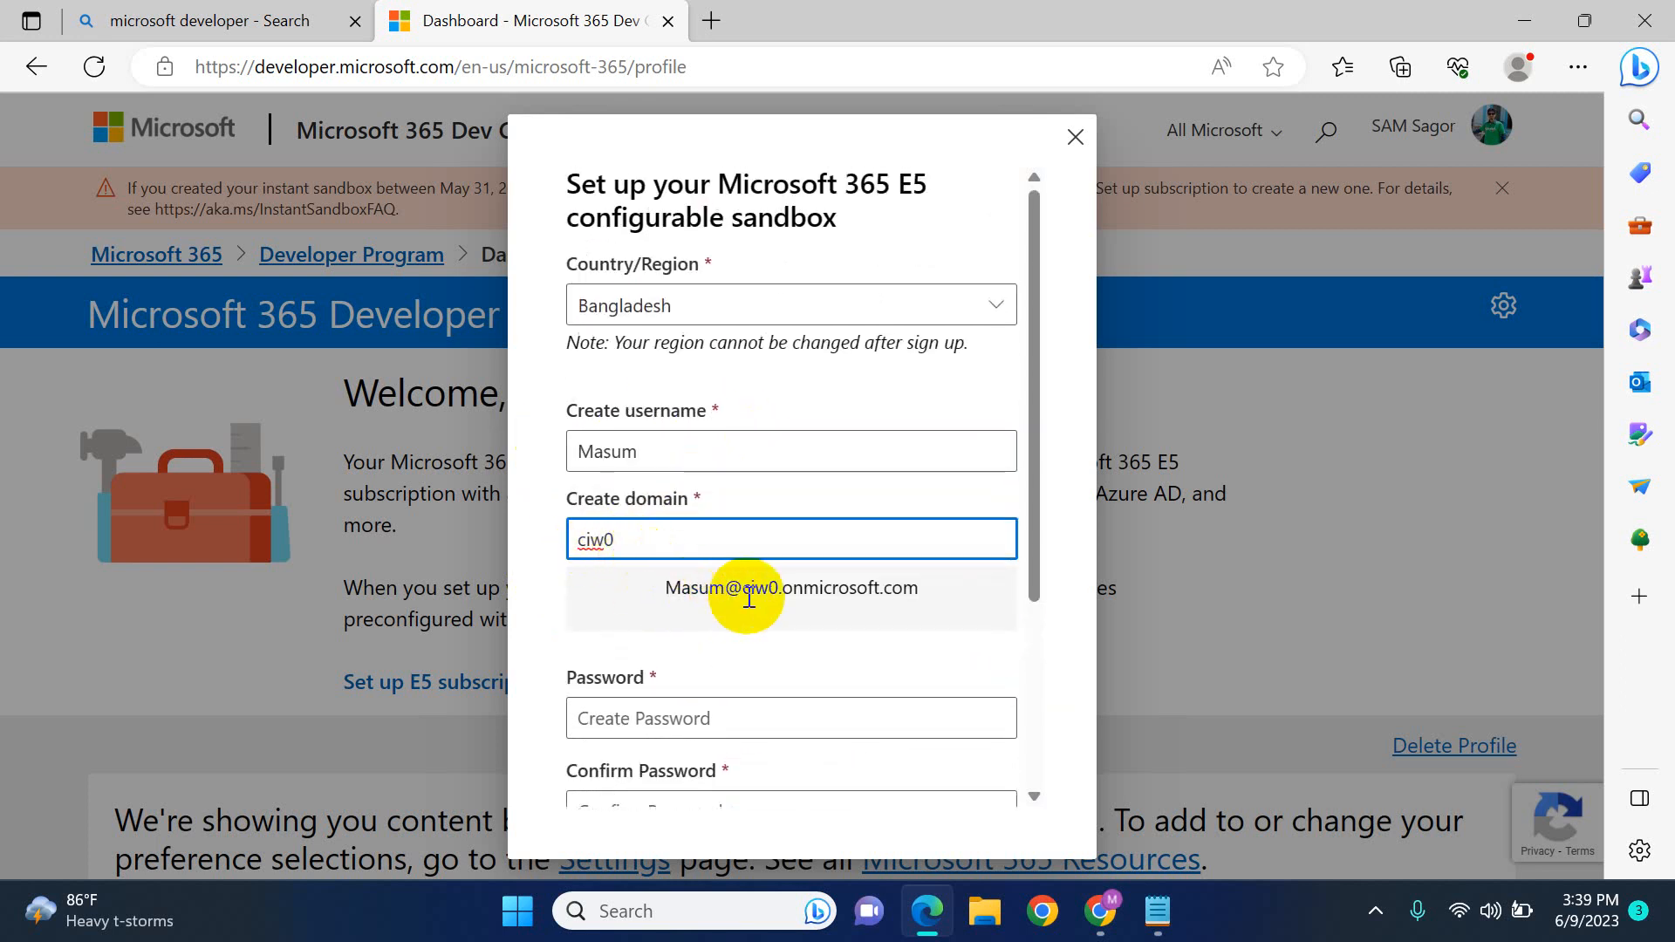
{"action": "scroll", "coordinate": [724, 663], "scroll_direction": "down", "scroll_amount": 1}
{"action": "left_click", "coordinate": [752, 628]}
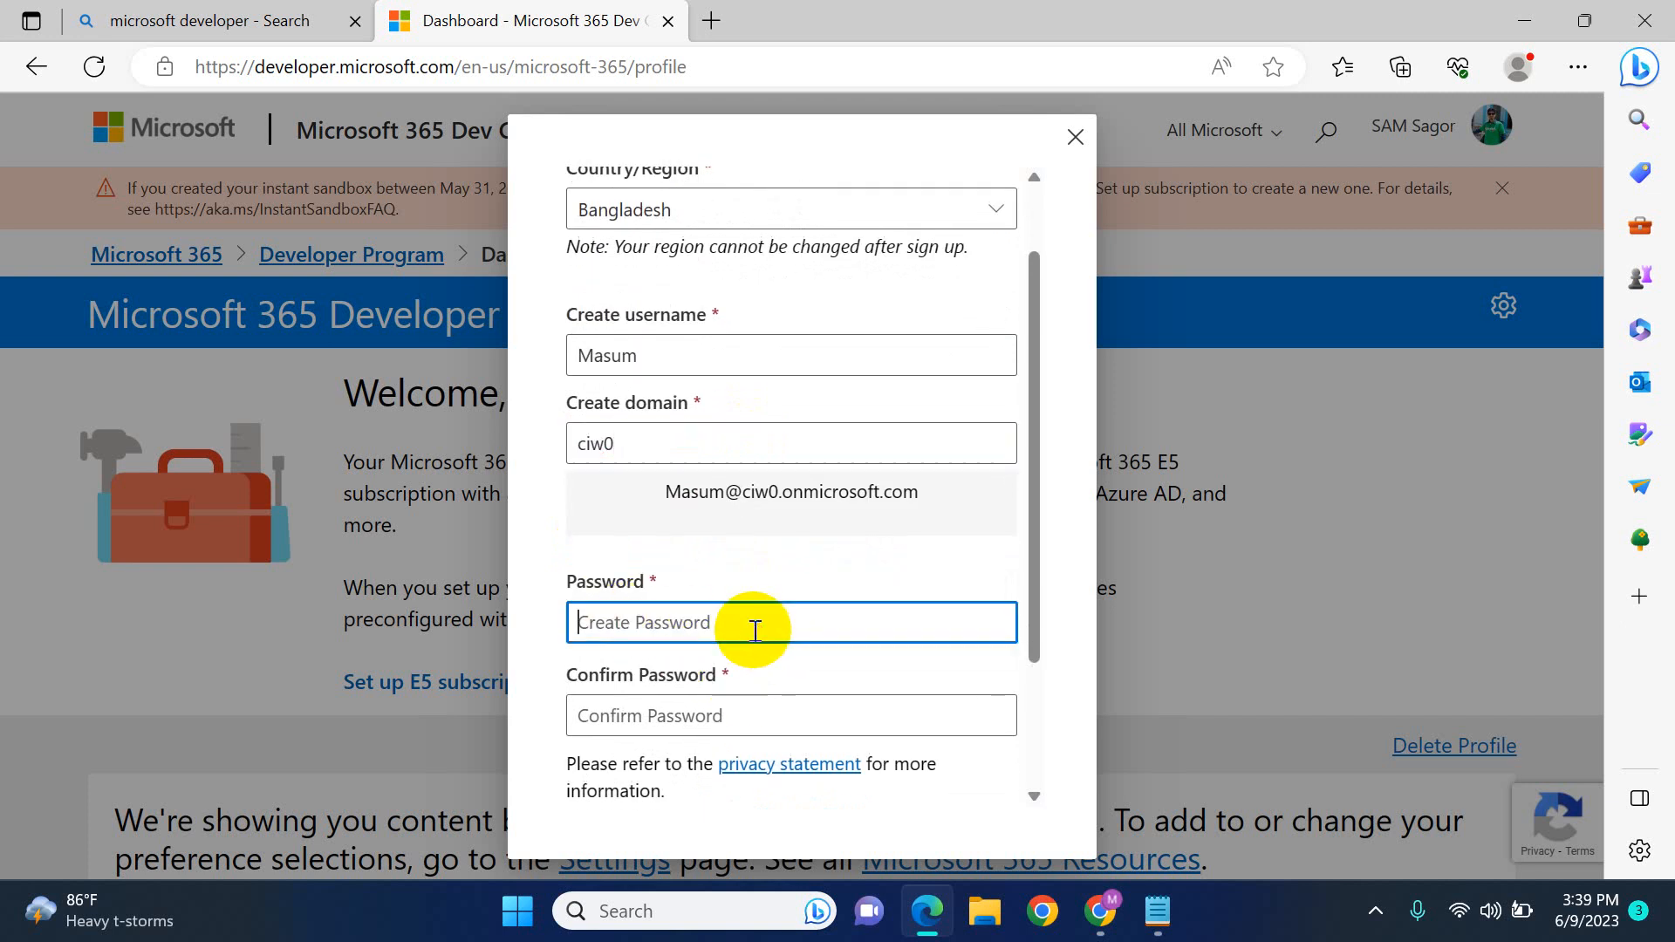
{"action": "scroll", "coordinate": [754, 610], "scroll_direction": "down", "scroll_amount": 1}
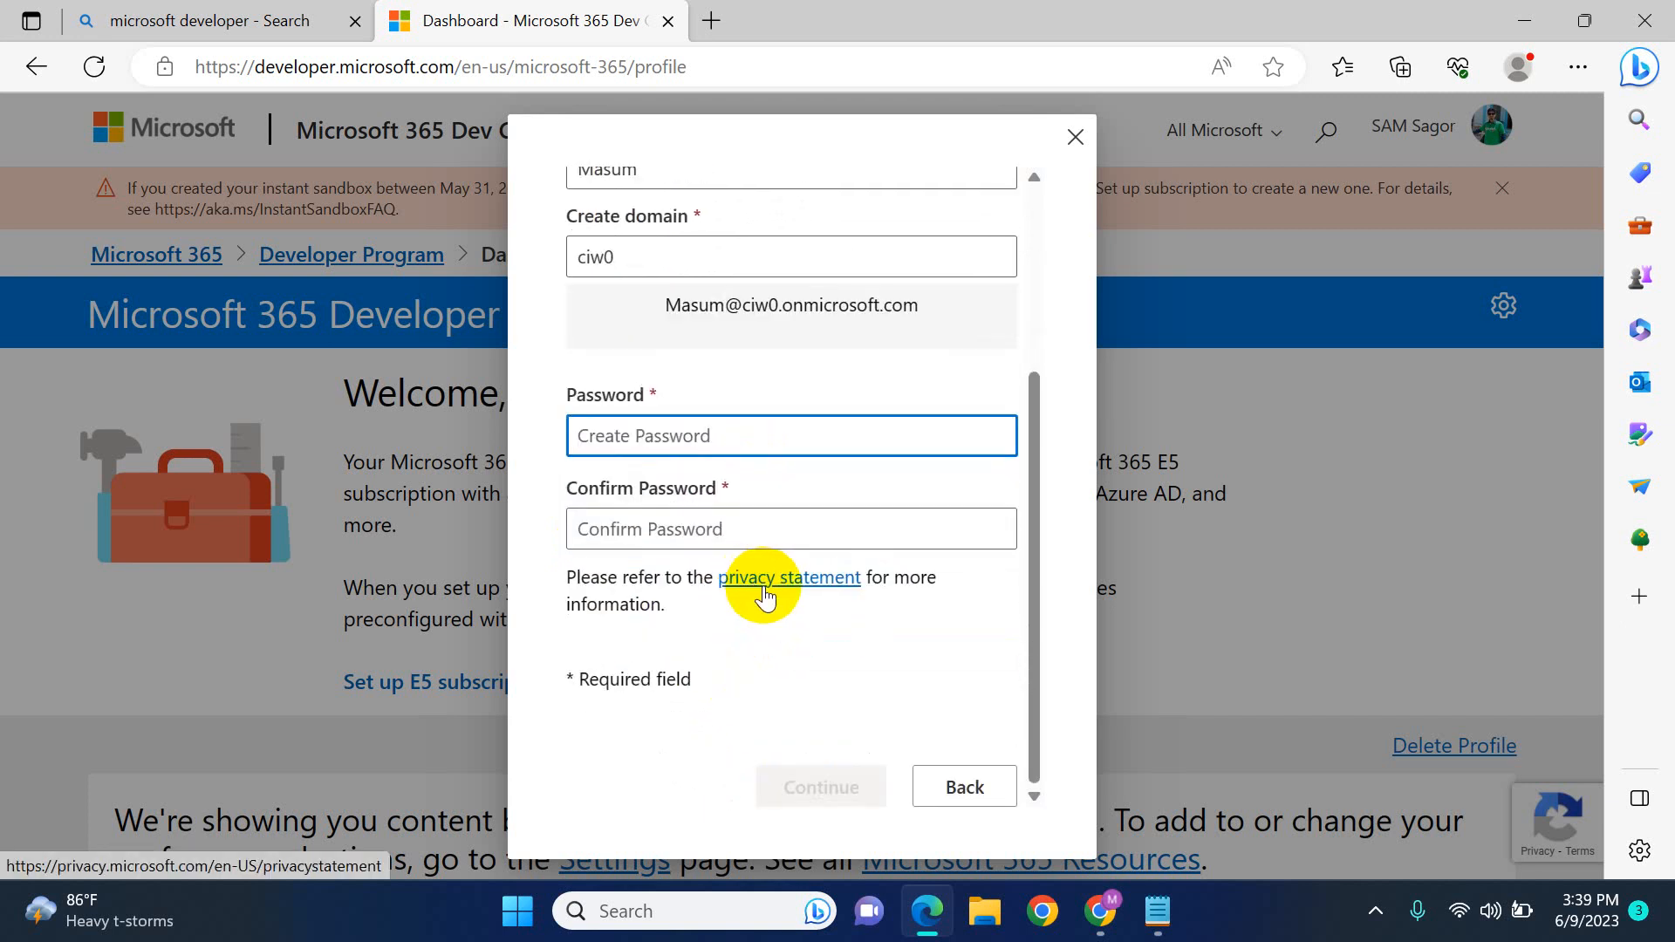
{"action": "type", "text": "•••••"}
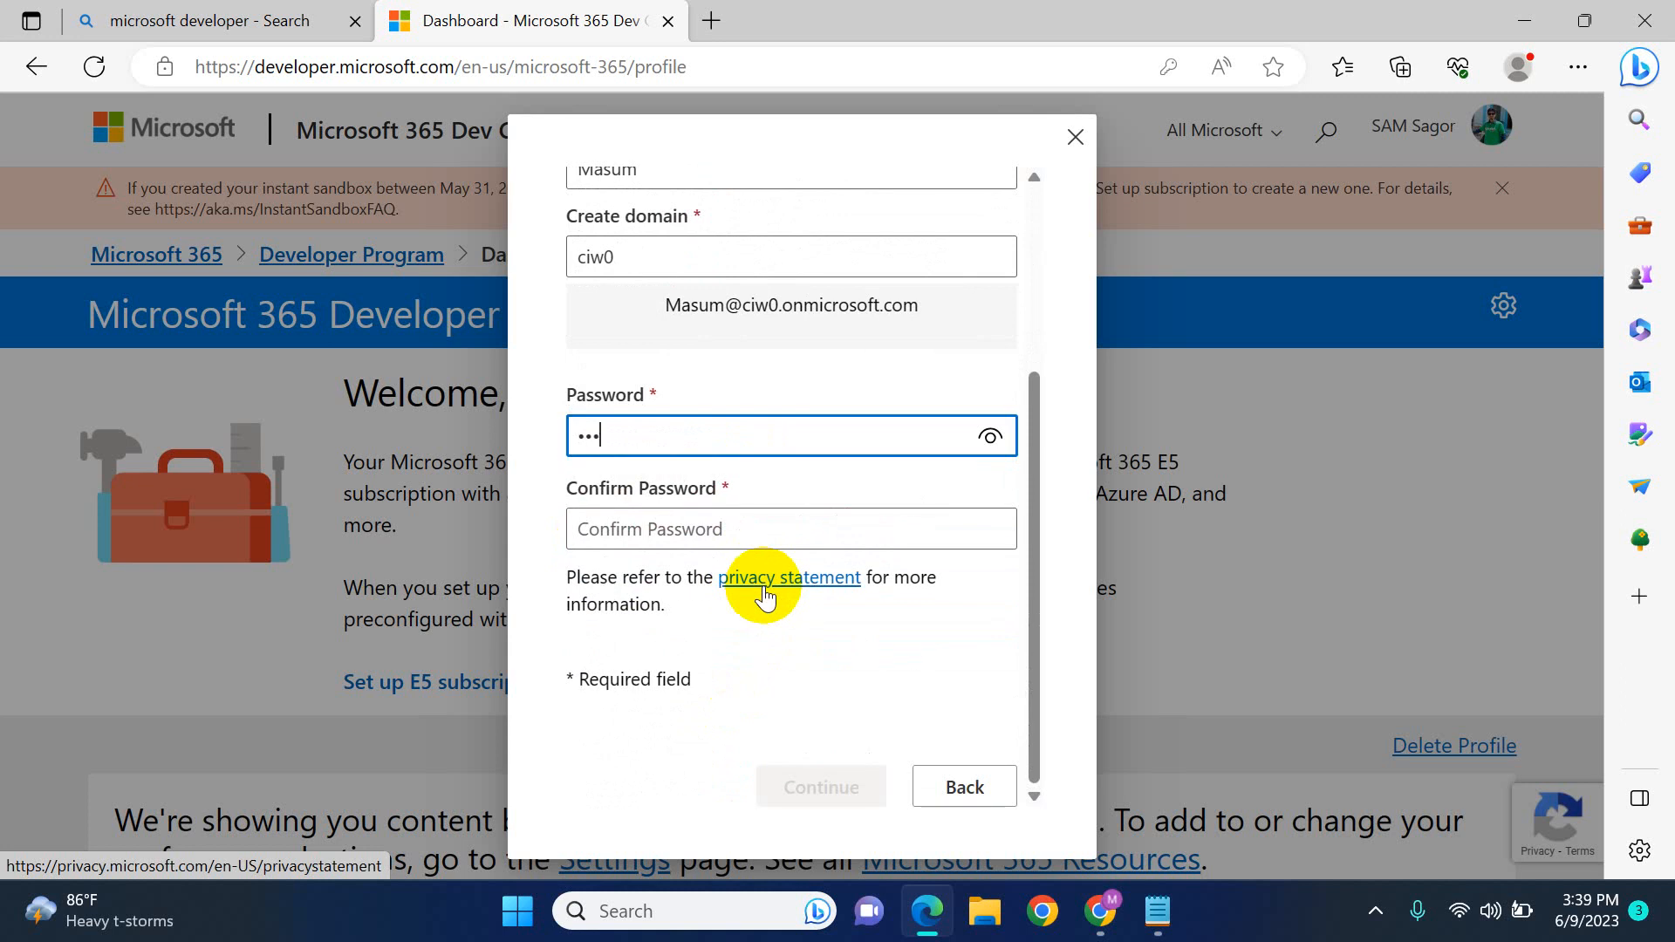
{"action": "type", "text": "••"}
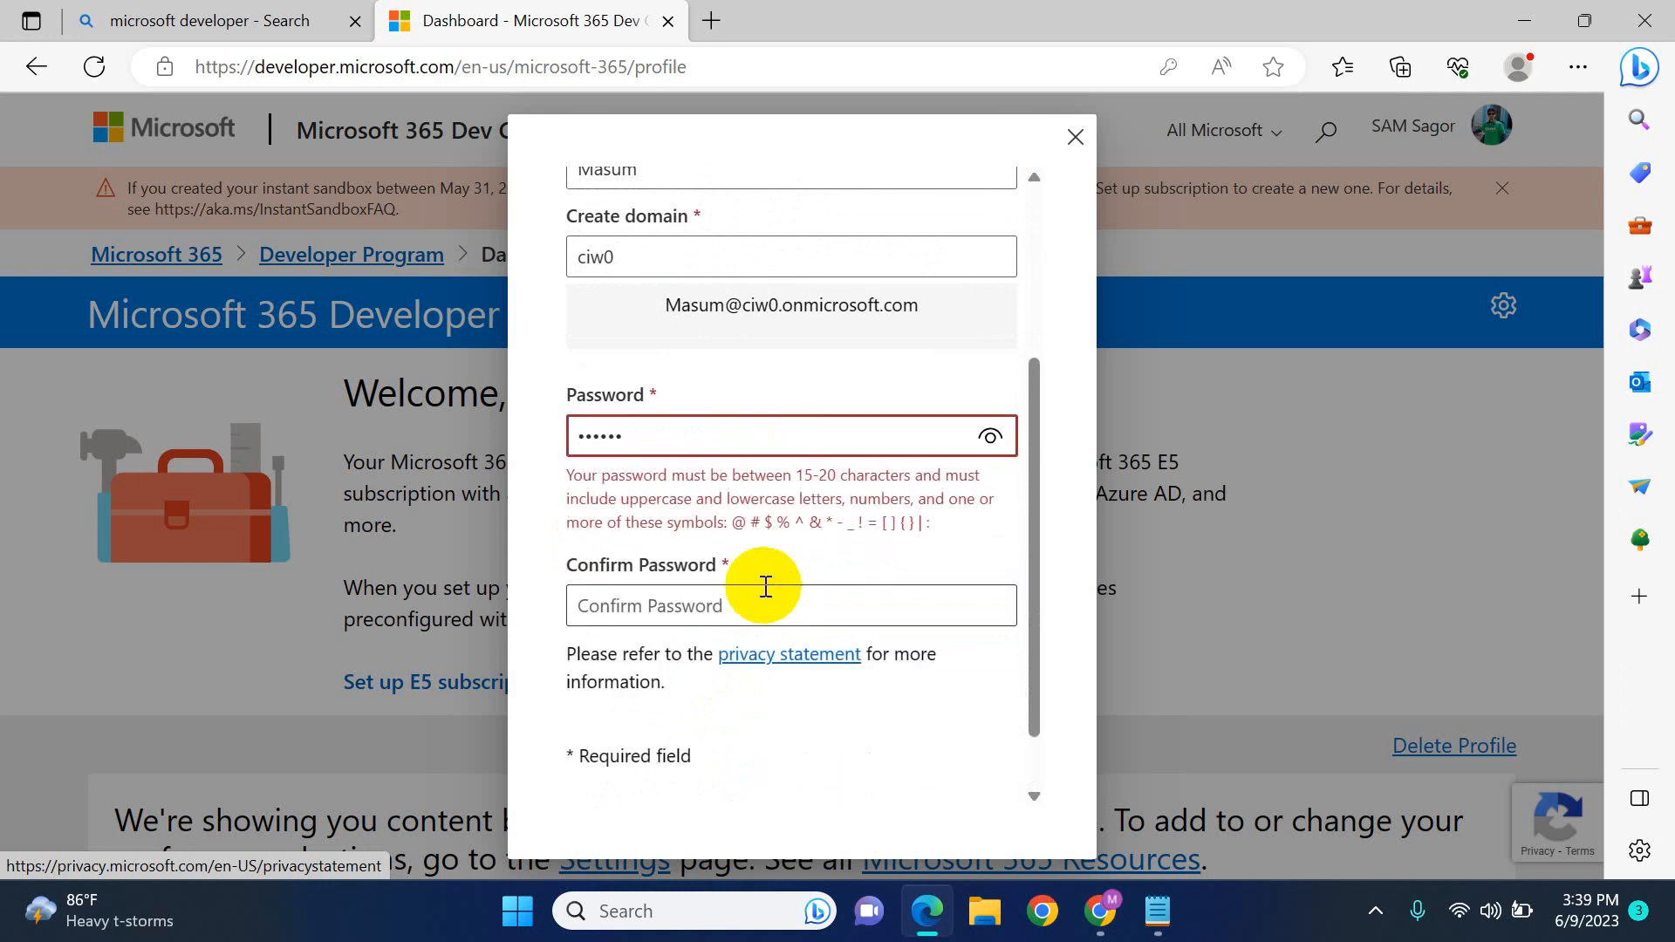
{"action": "type", "text": "•••"}
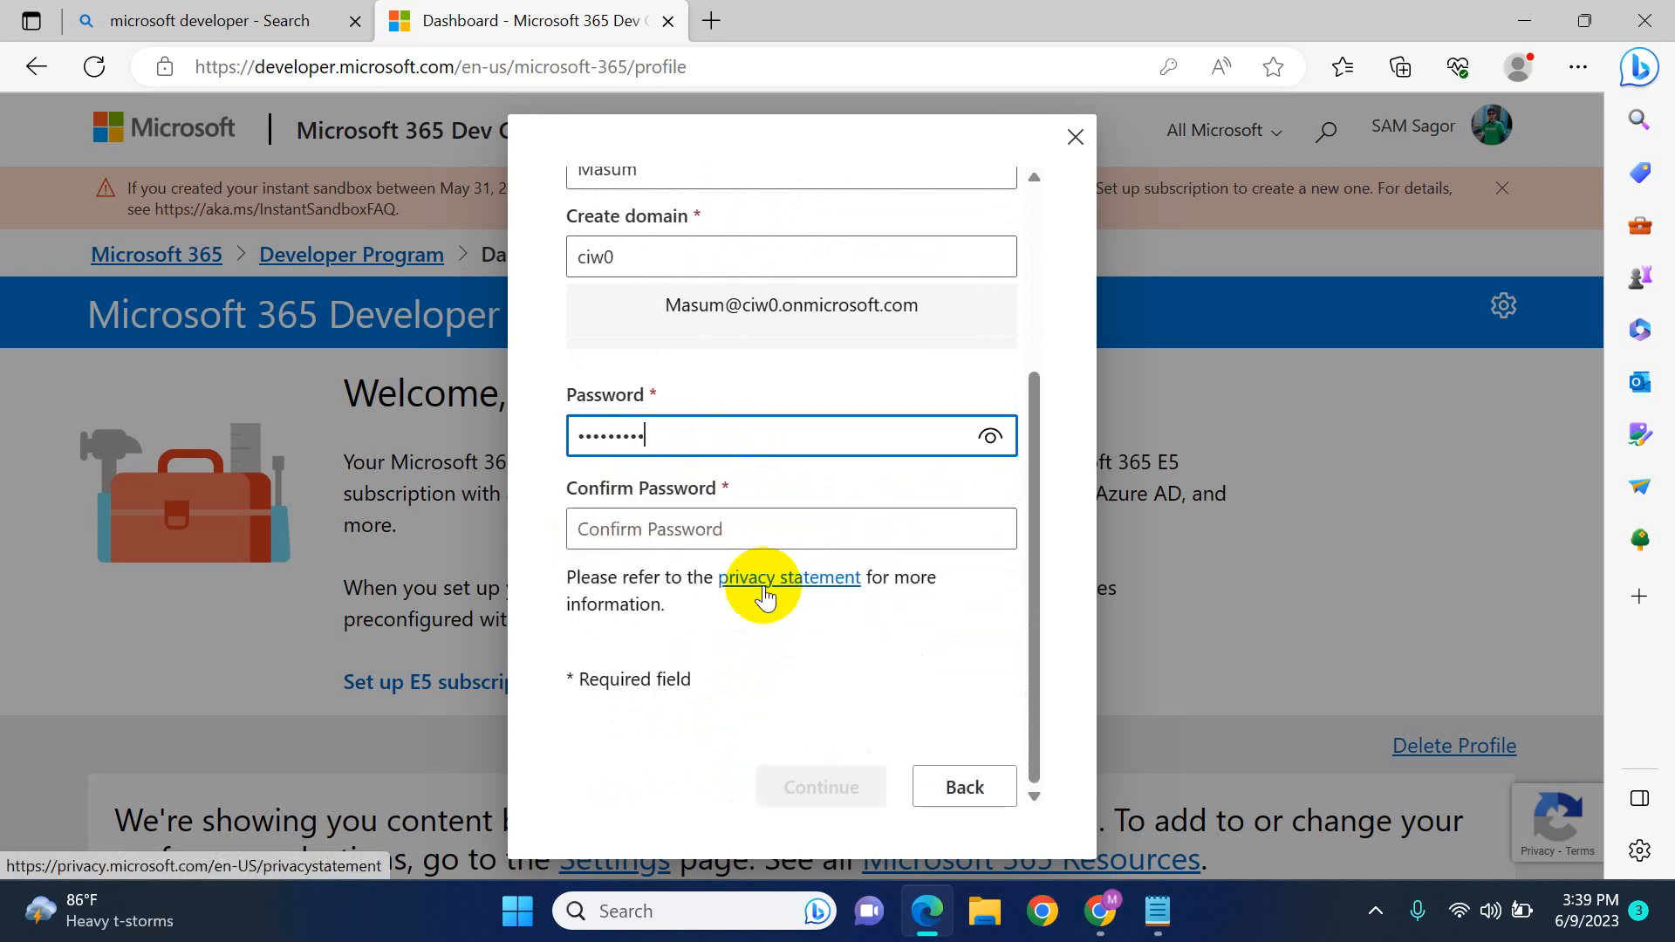
{"action": "type", "text": "•••"}
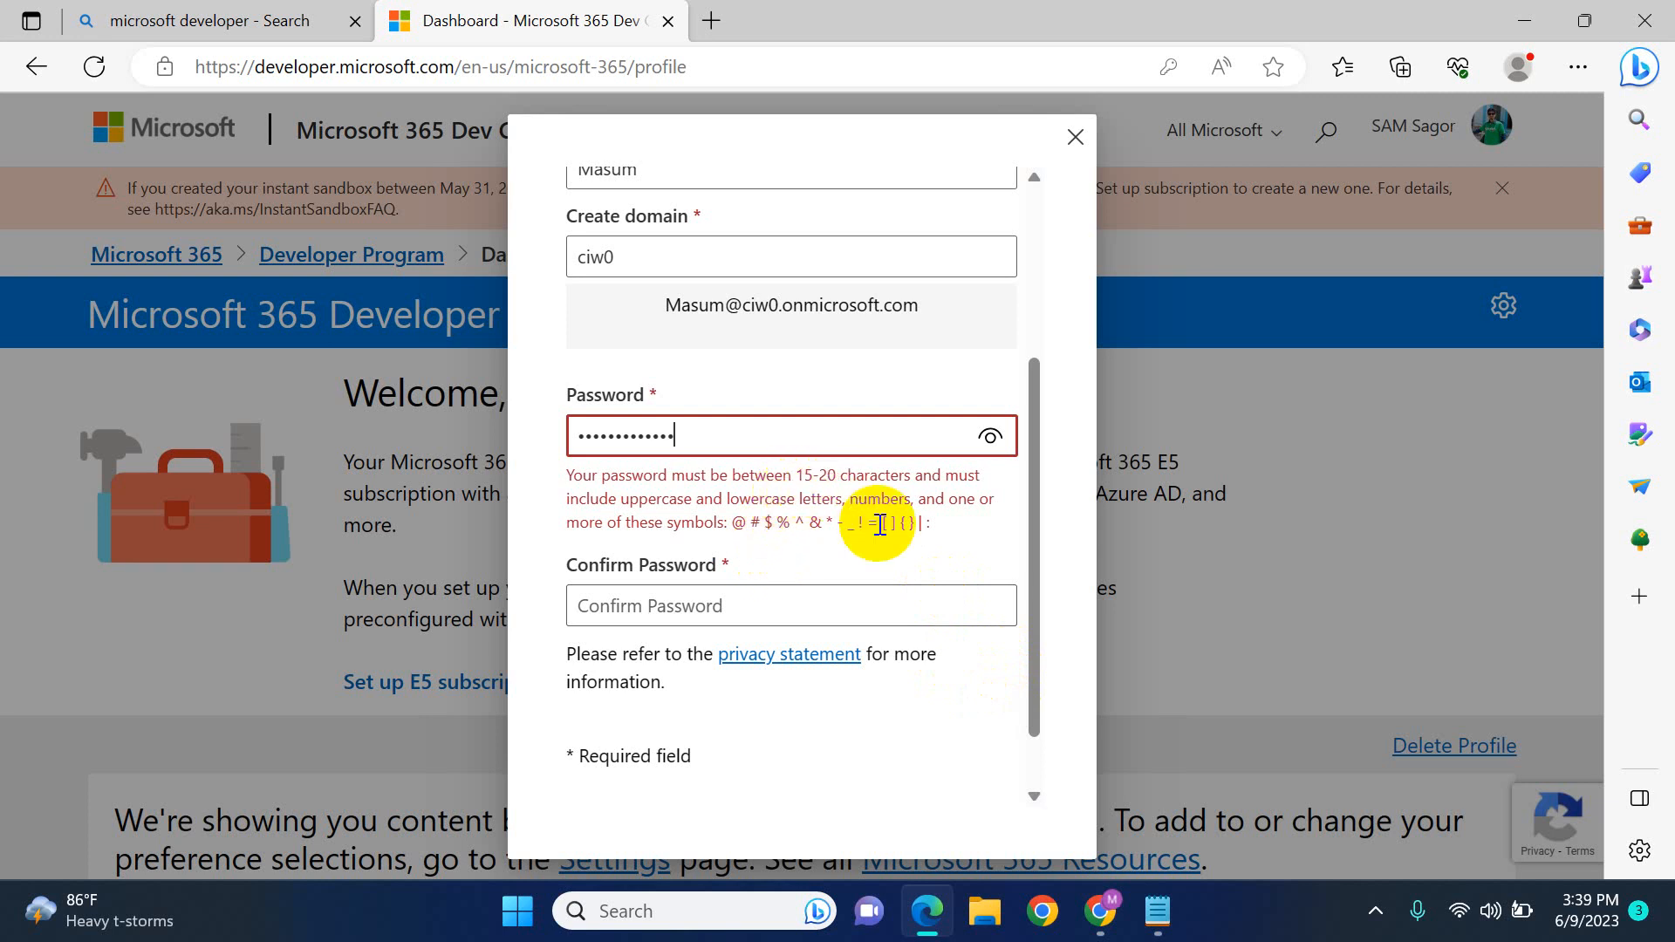
{"action": "key", "text": "BackSpace"}
{"action": "key", "text": "BackSpace"}
{"action": "key", "text": "BackSpace"}
{"action": "key", "text": "BackSpace"}
{"action": "key", "text": "BackSpace"}
{"action": "key", "text": "BackSpace"}
{"action": "key", "text": "BackSpace"}
{"action": "key", "text": "BackSpace"}
{"action": "key", "text": "BackSpace"}
{"action": "key", "text": "BackSpace"}
{"action": "key", "text": "BackSpace"}
{"action": "key", "text": "BackSpace"}
{"action": "key", "text": "BackSpace"}
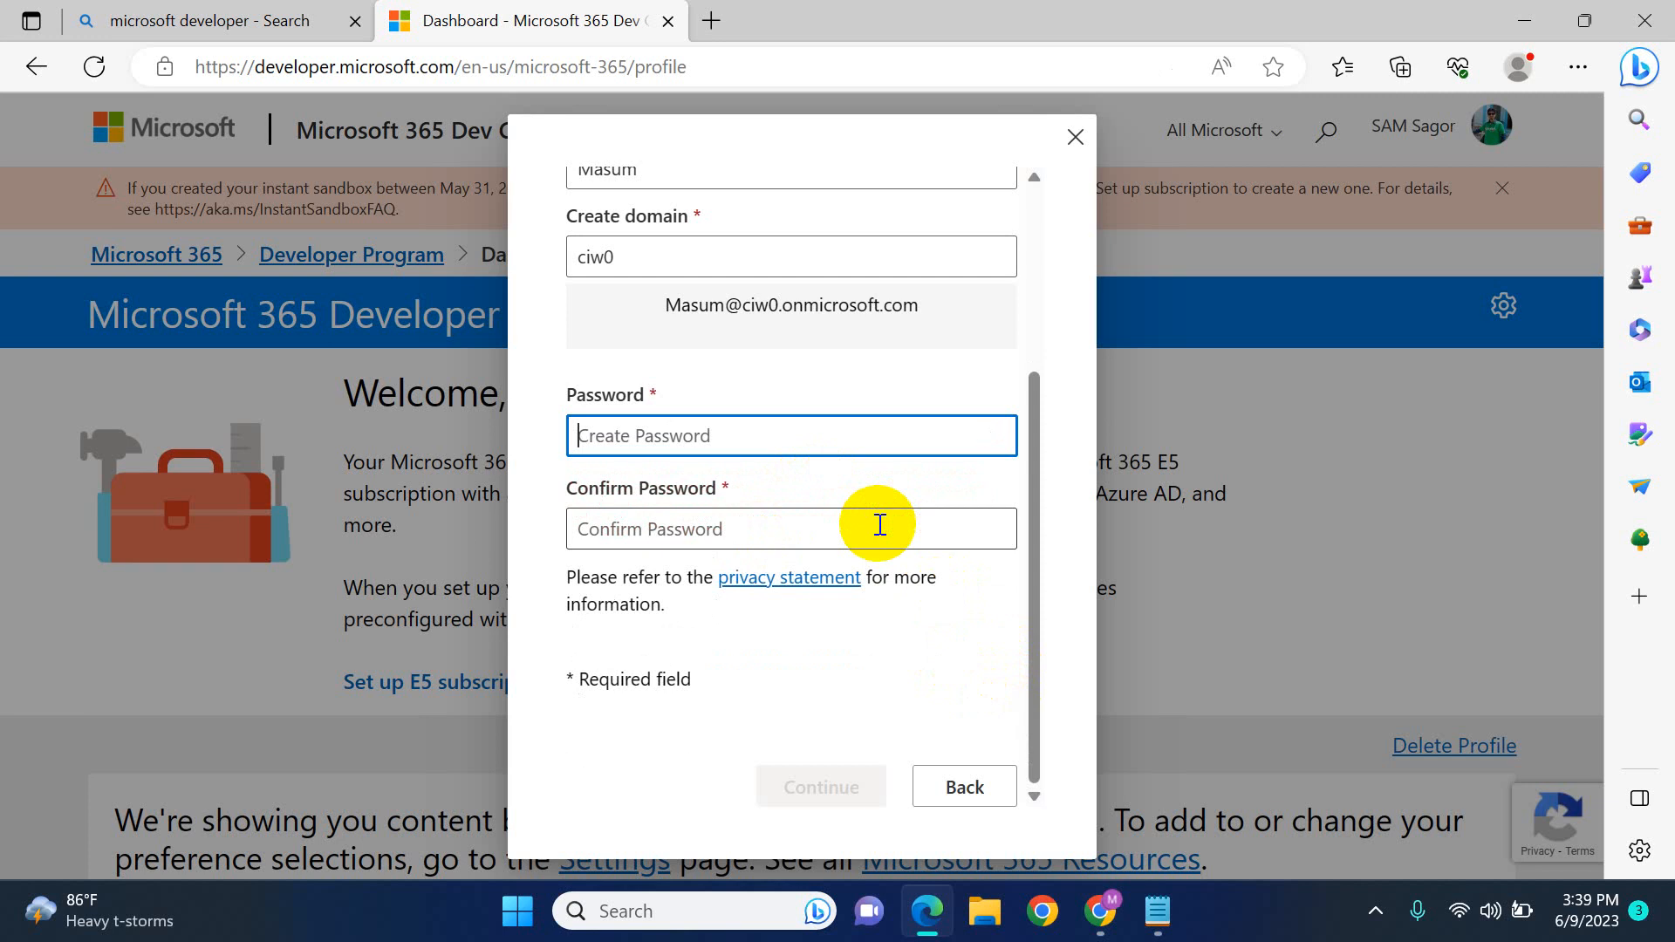
{"action": "type", "text": "••••••"}
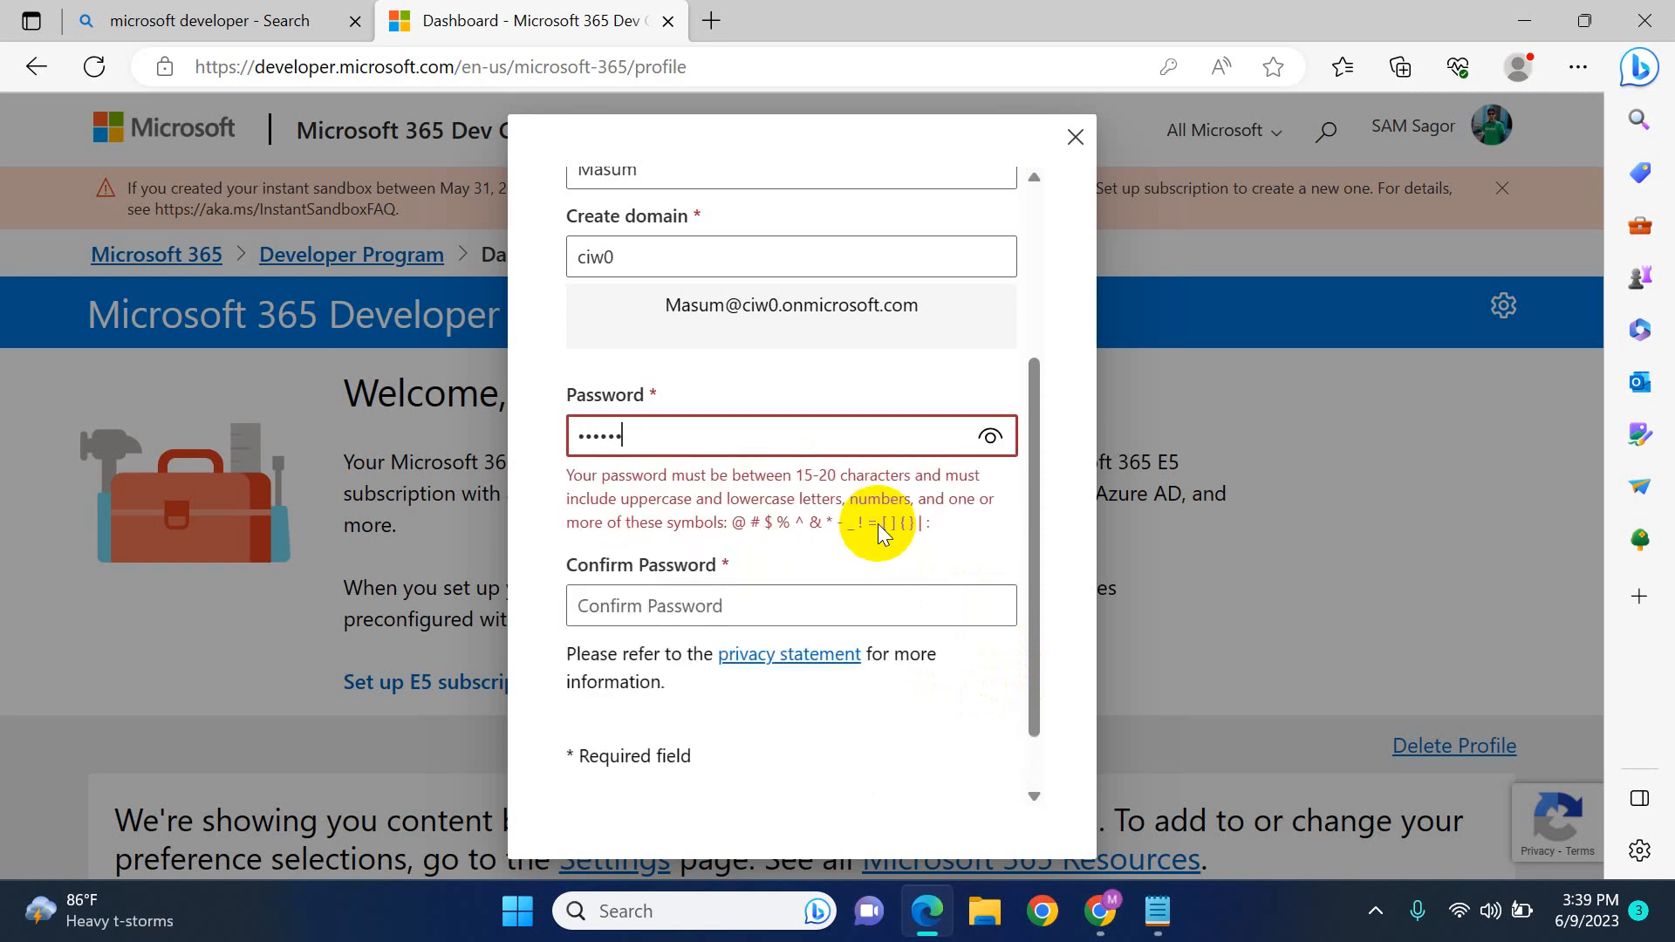
{"action": "type", "text": "••••••"}
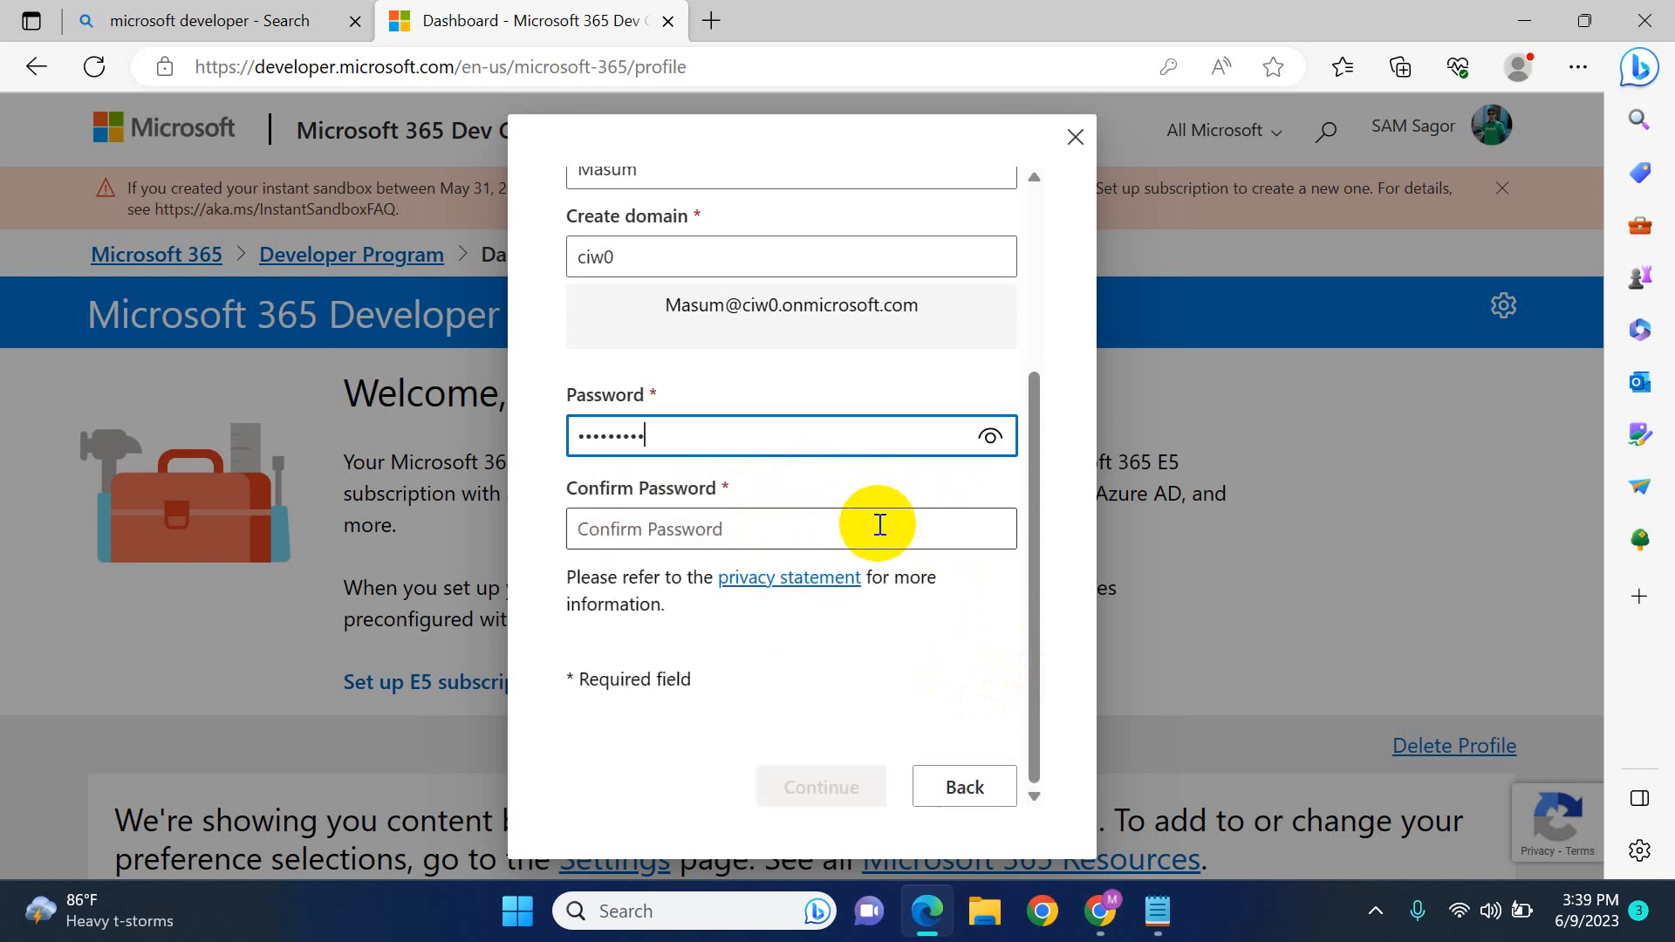
{"action": "type", "text": "•••••••"}
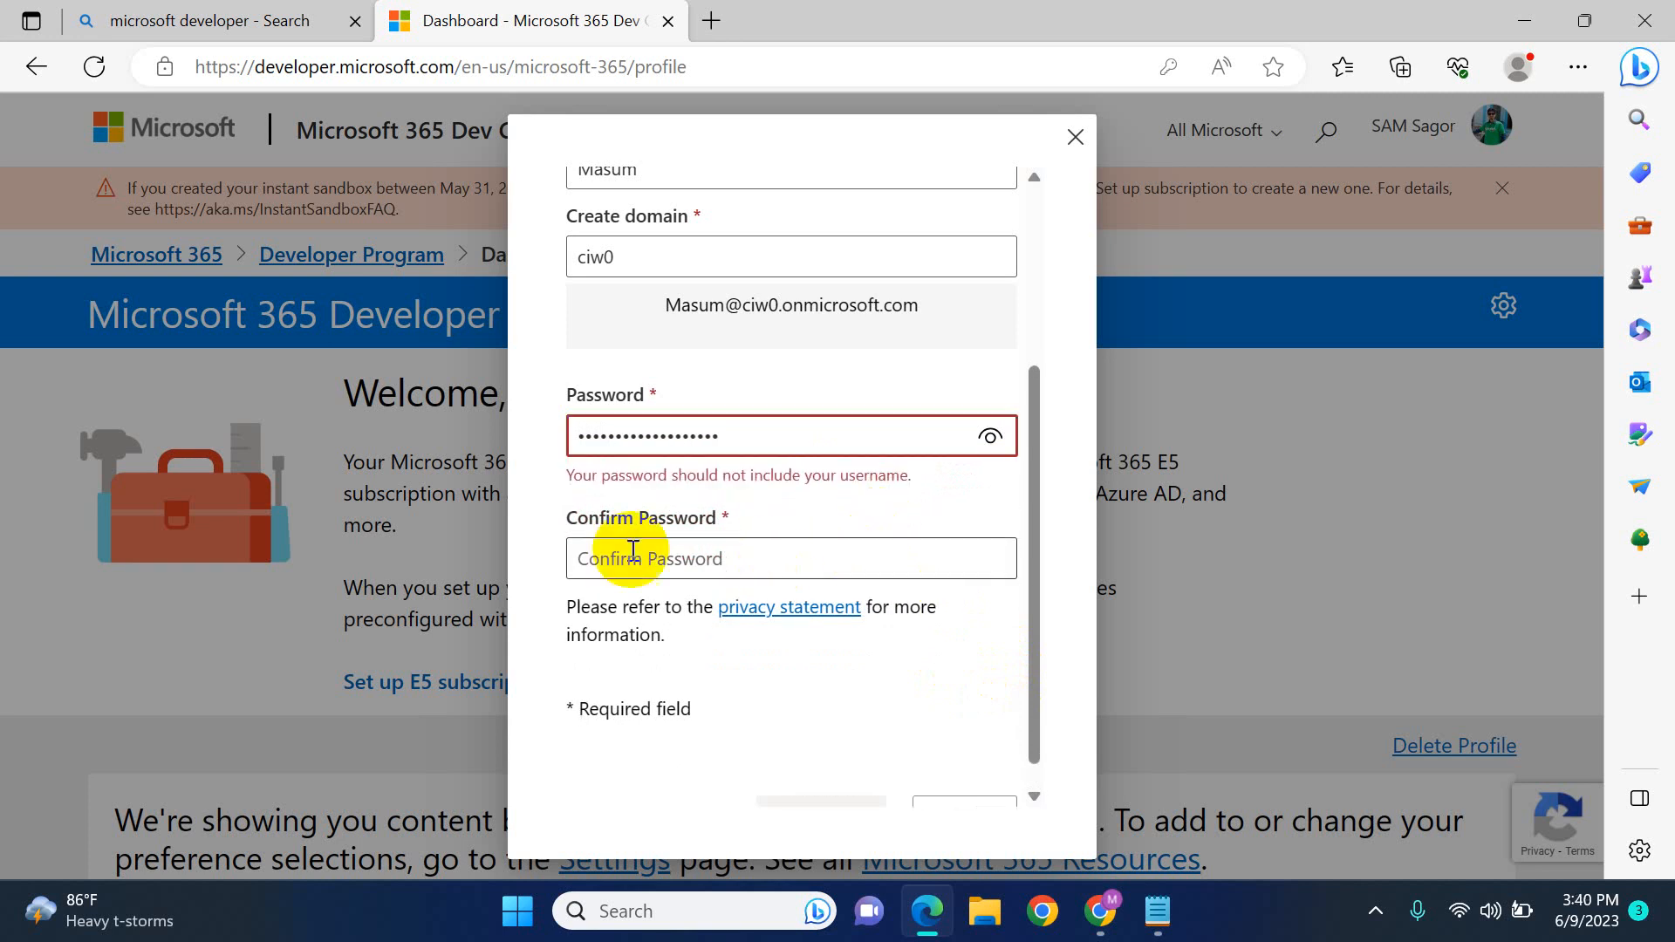
Replace the rejected password with a new 15–20 character complex password
{"action": "left_click", "coordinate": [699, 561]}
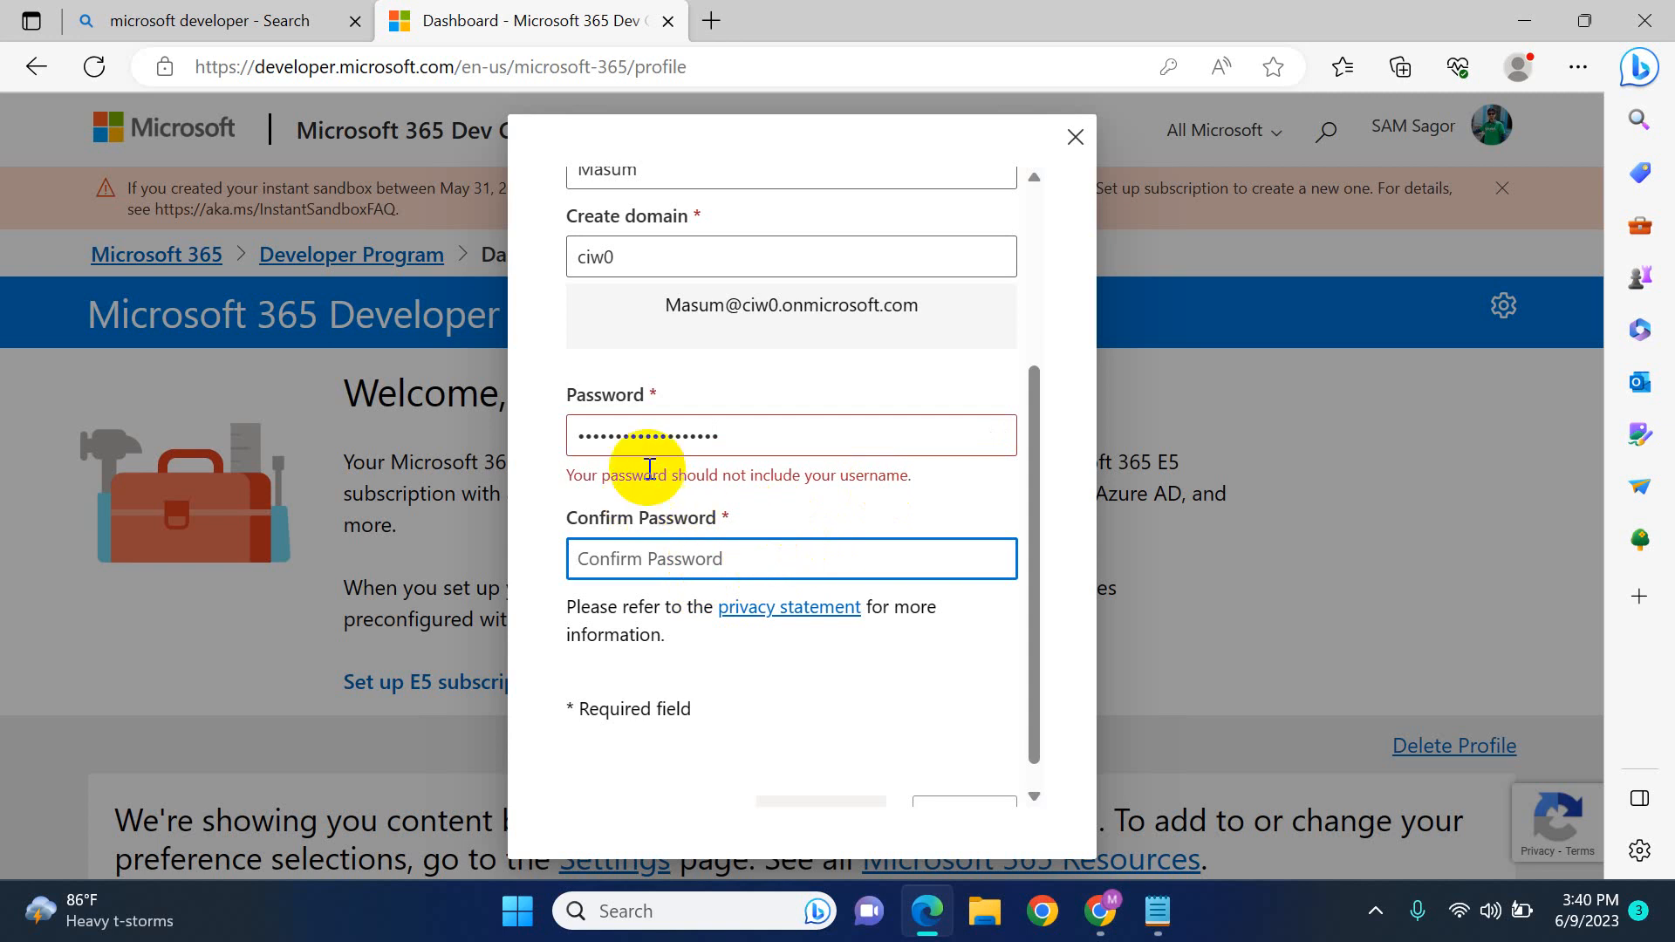
{"action": "left_click", "coordinate": [866, 425]}
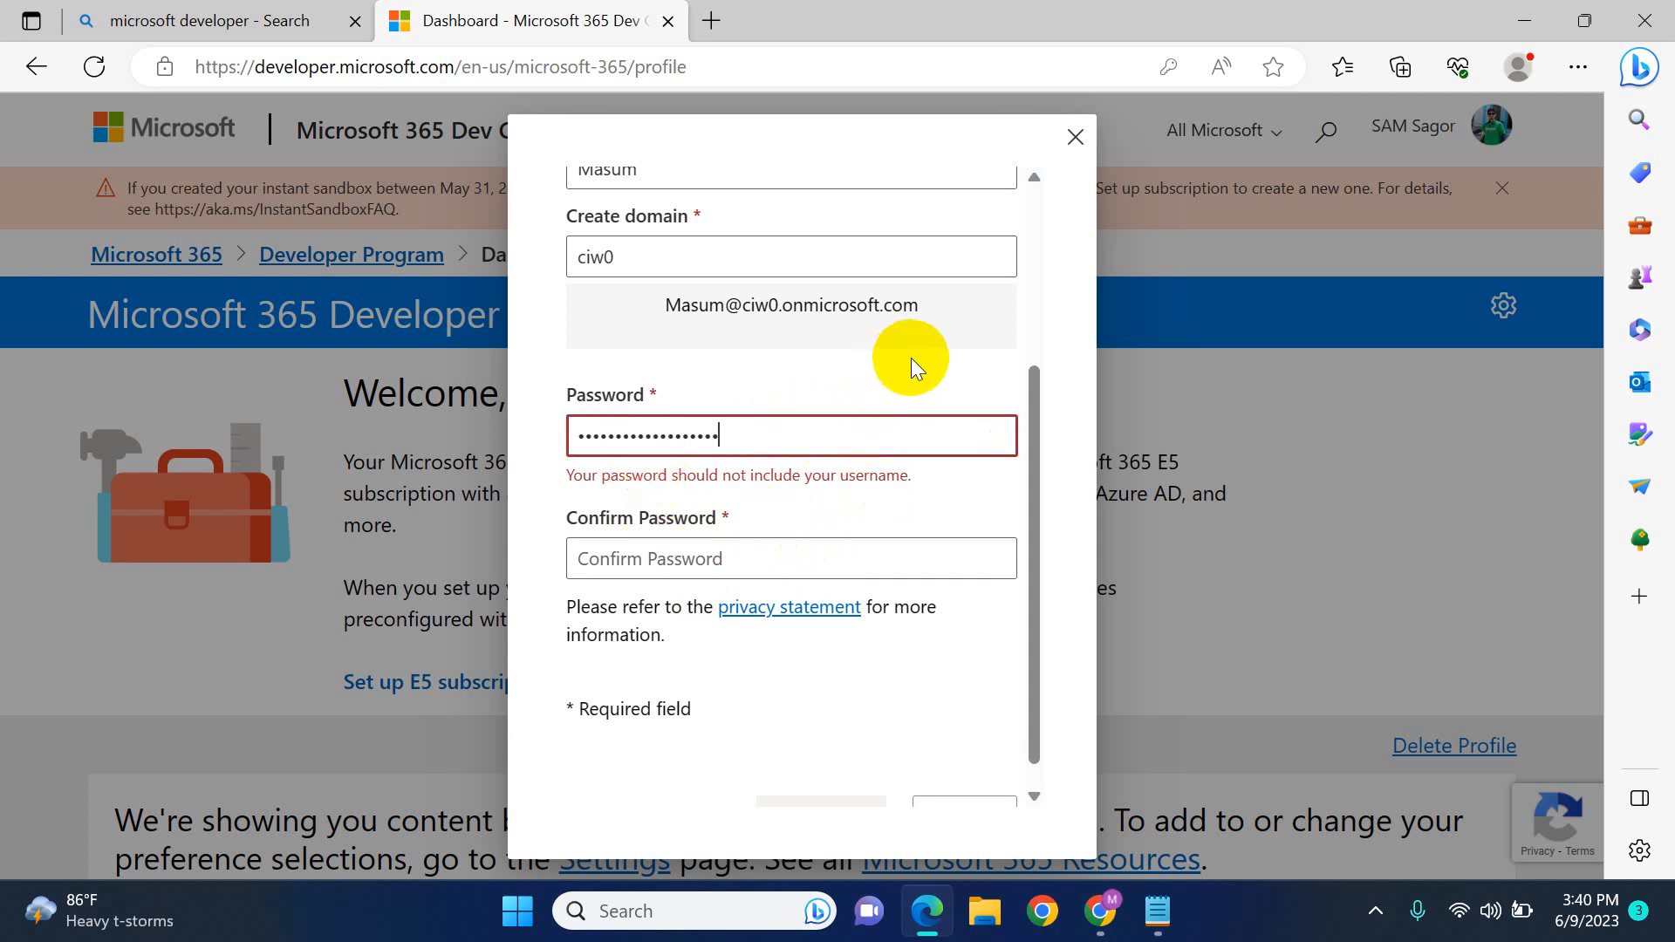
{"action": "key", "text": "BackSpace"}
{"action": "key", "text": "BackSpace"}
{"action": "key", "text": "BackSpace"}
{"action": "key", "text": "BackSpace"}
{"action": "key", "text": "BackSpace"}
{"action": "key", "text": "BackSpace"}
{"action": "key", "text": "BackSpace"}
{"action": "key", "text": "BackSpace"}
{"action": "key", "text": "BackSpace"}
{"action": "key", "text": "BackSpace"}
{"action": "key", "text": "BackSpace"}
{"action": "key", "text": "BackSpace"}
{"action": "key", "text": "BackSpace"}
{"action": "key", "text": "BackSpace"}
{"action": "key", "text": "BackSpace"}
{"action": "key", "text": "BackSpace"}
{"action": "key", "text": "BackSpace"}
{"action": "key", "text": "BackSpace"}
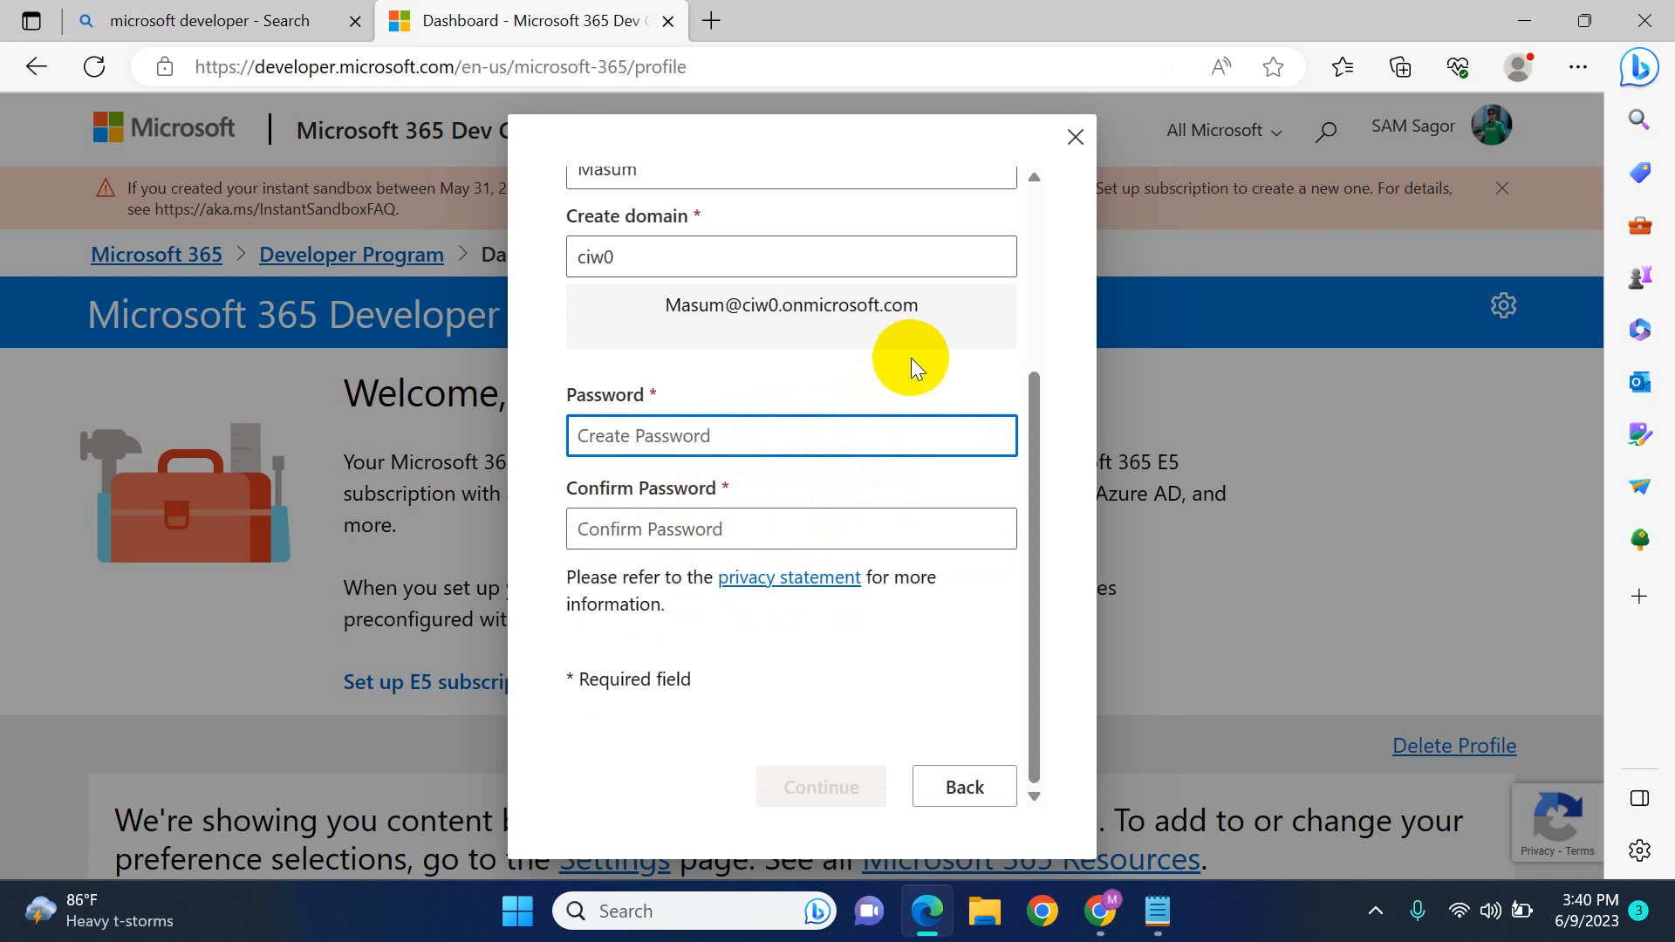
{"action": "type", "text": "M"}
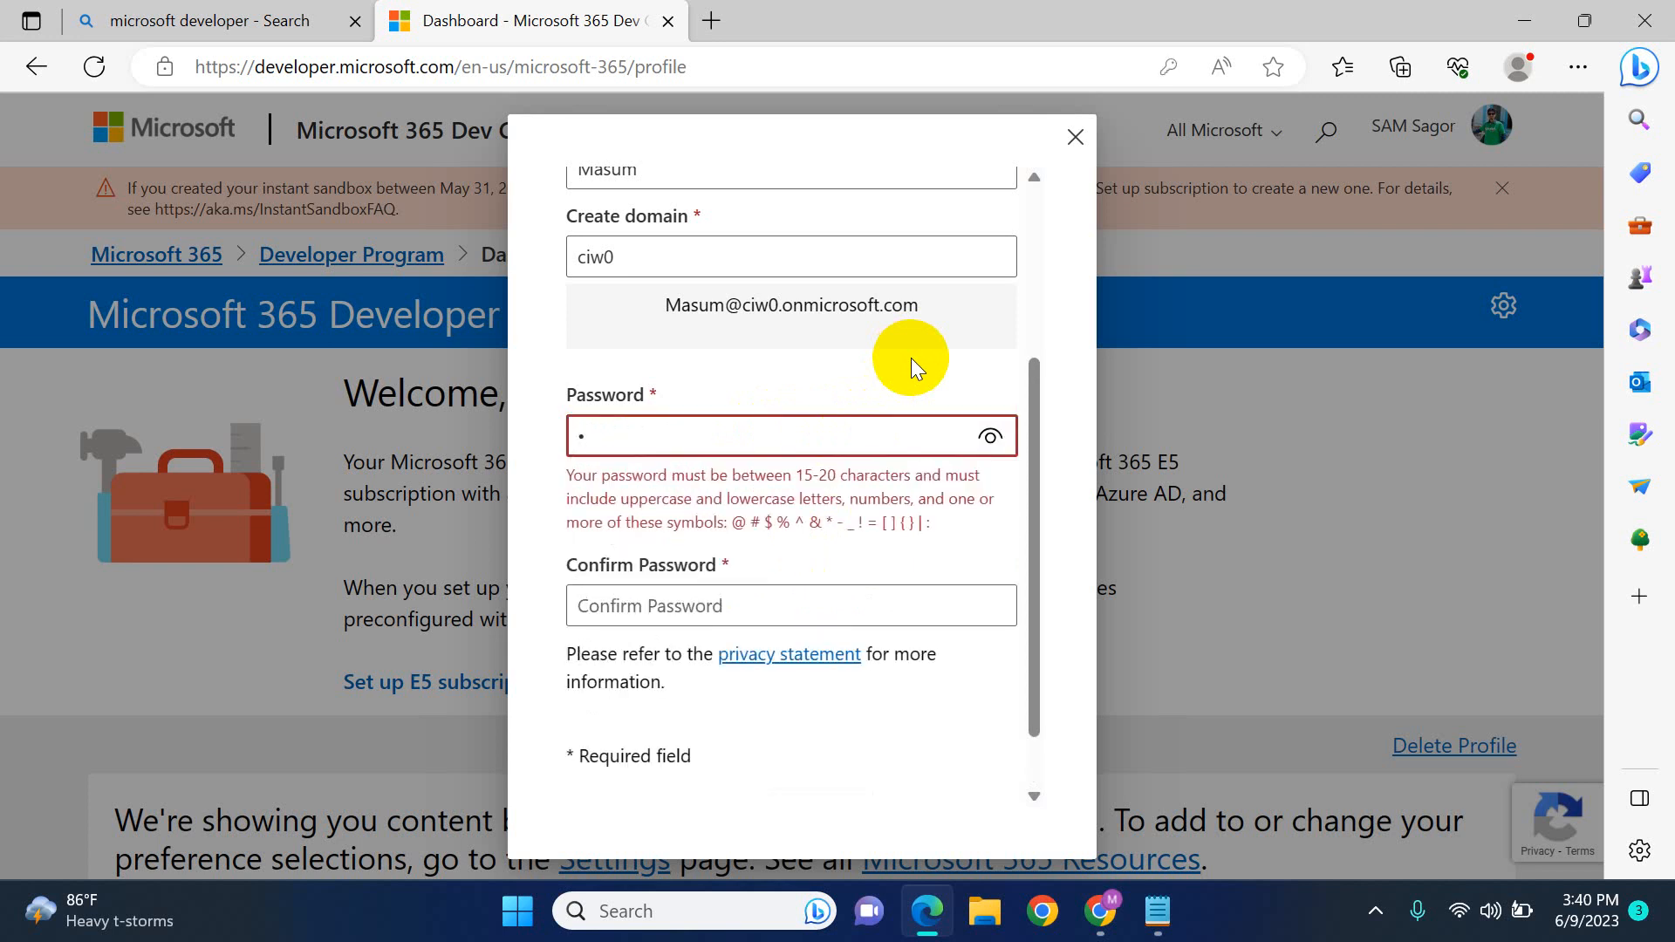
{"action": "key", "text": "BackSpace"}
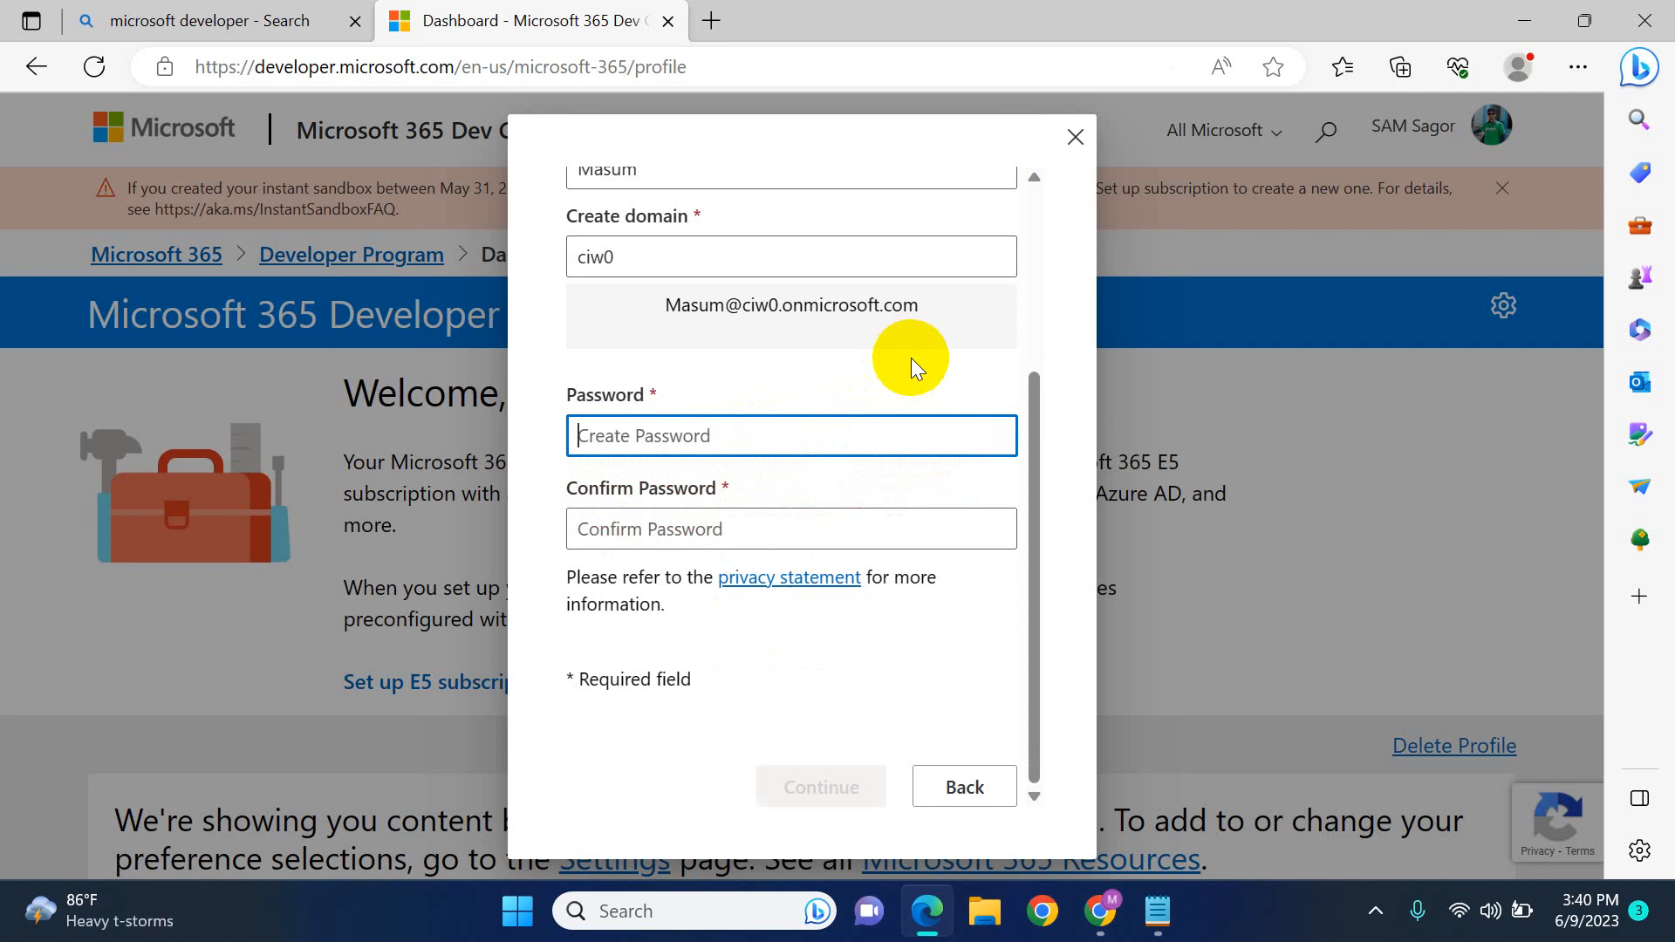
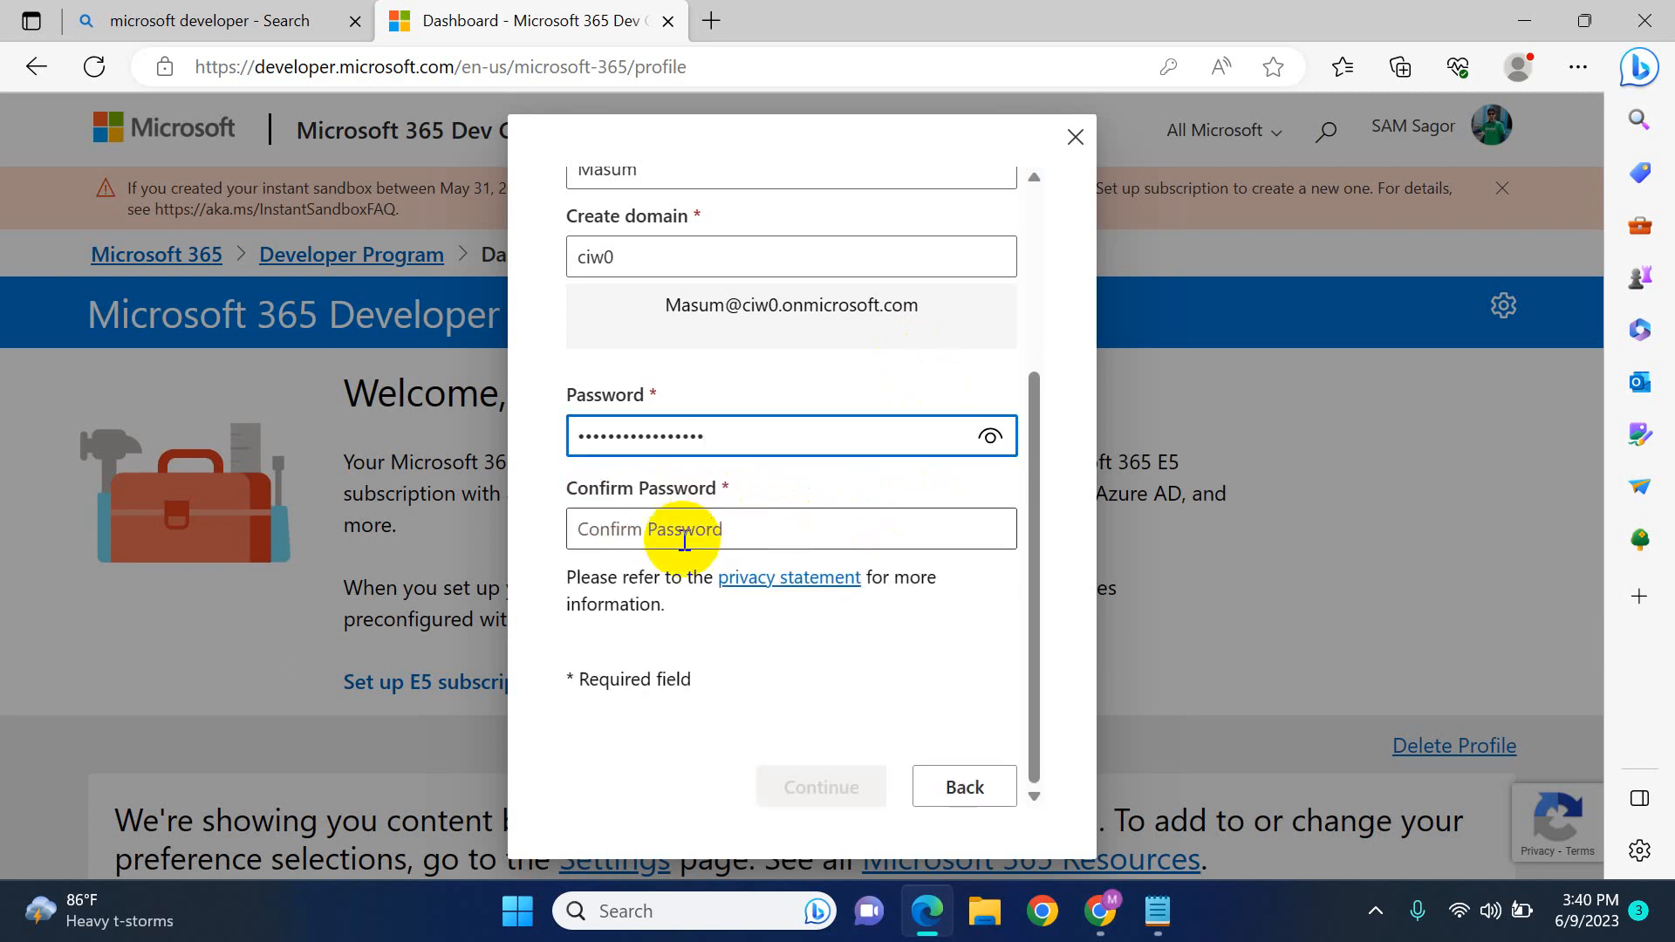
Re-enter the matching password in Confirm Password and continue to phone verification
{"action": "left_click", "coordinate": [684, 539]}
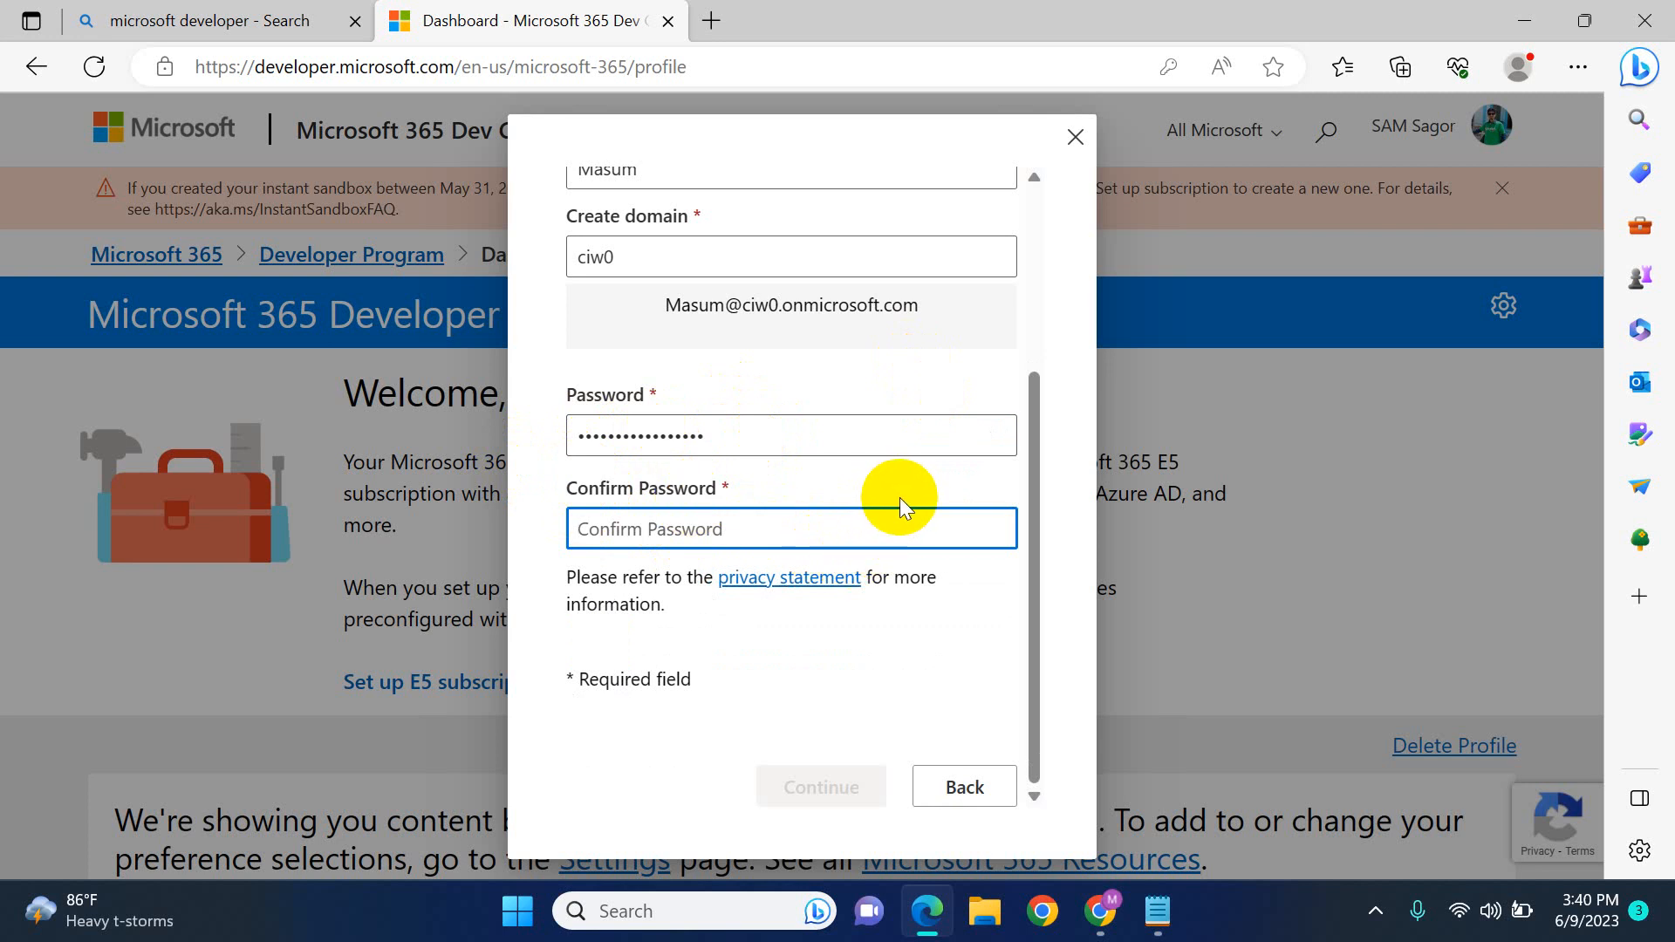
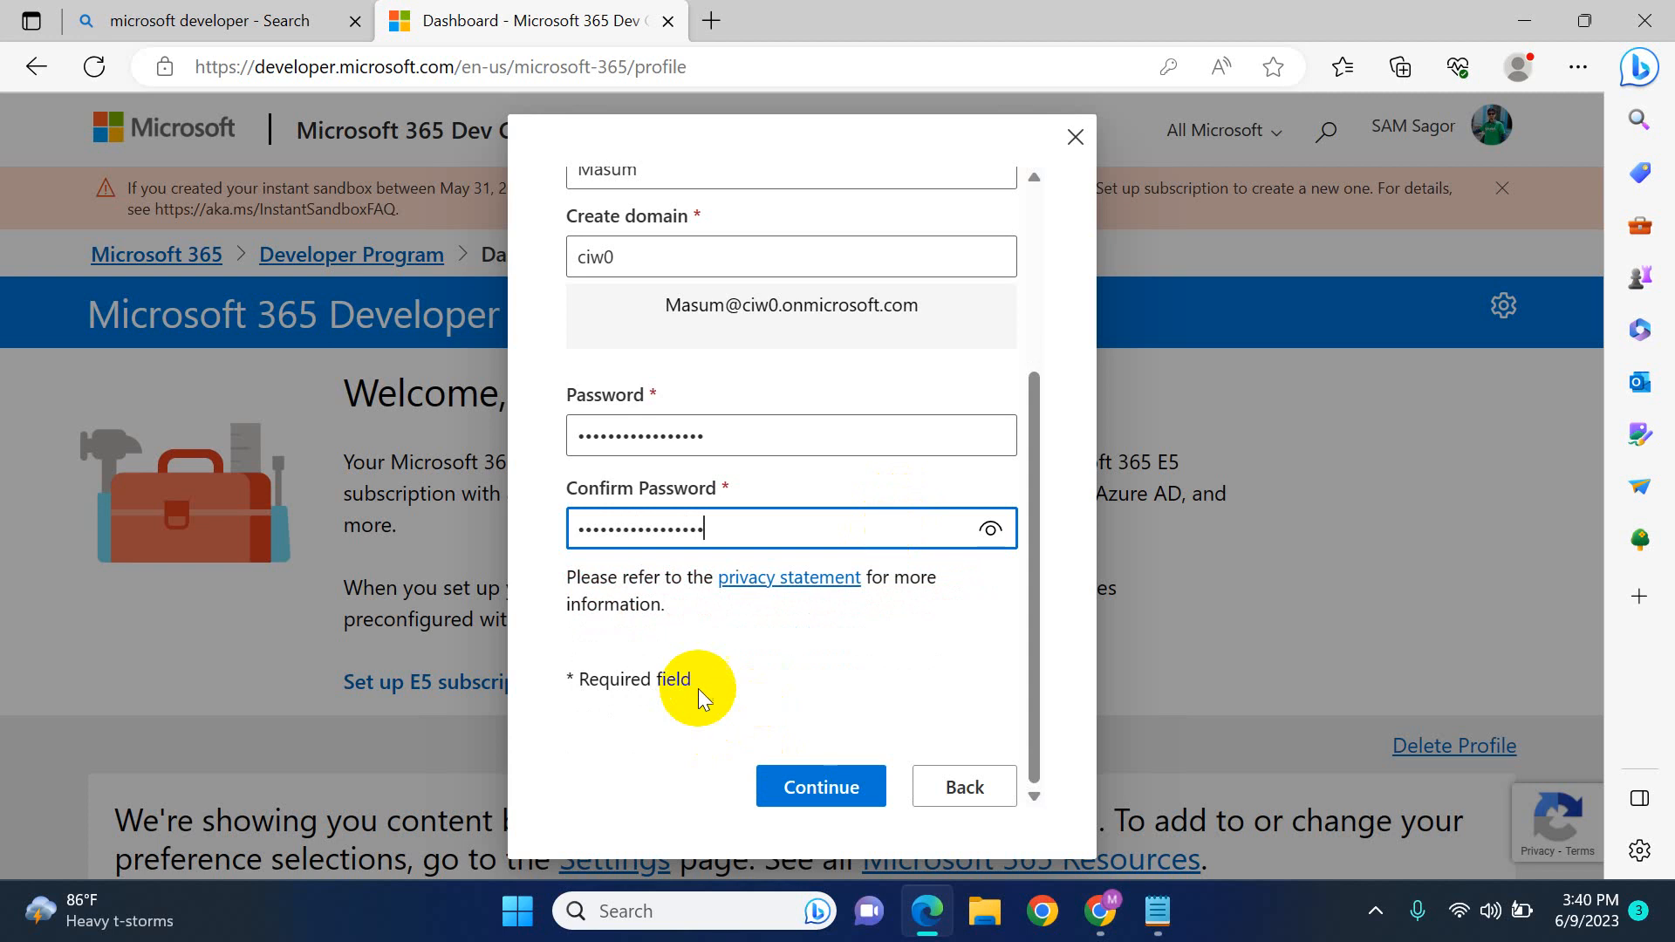
{"action": "left_click", "coordinate": [819, 786]}
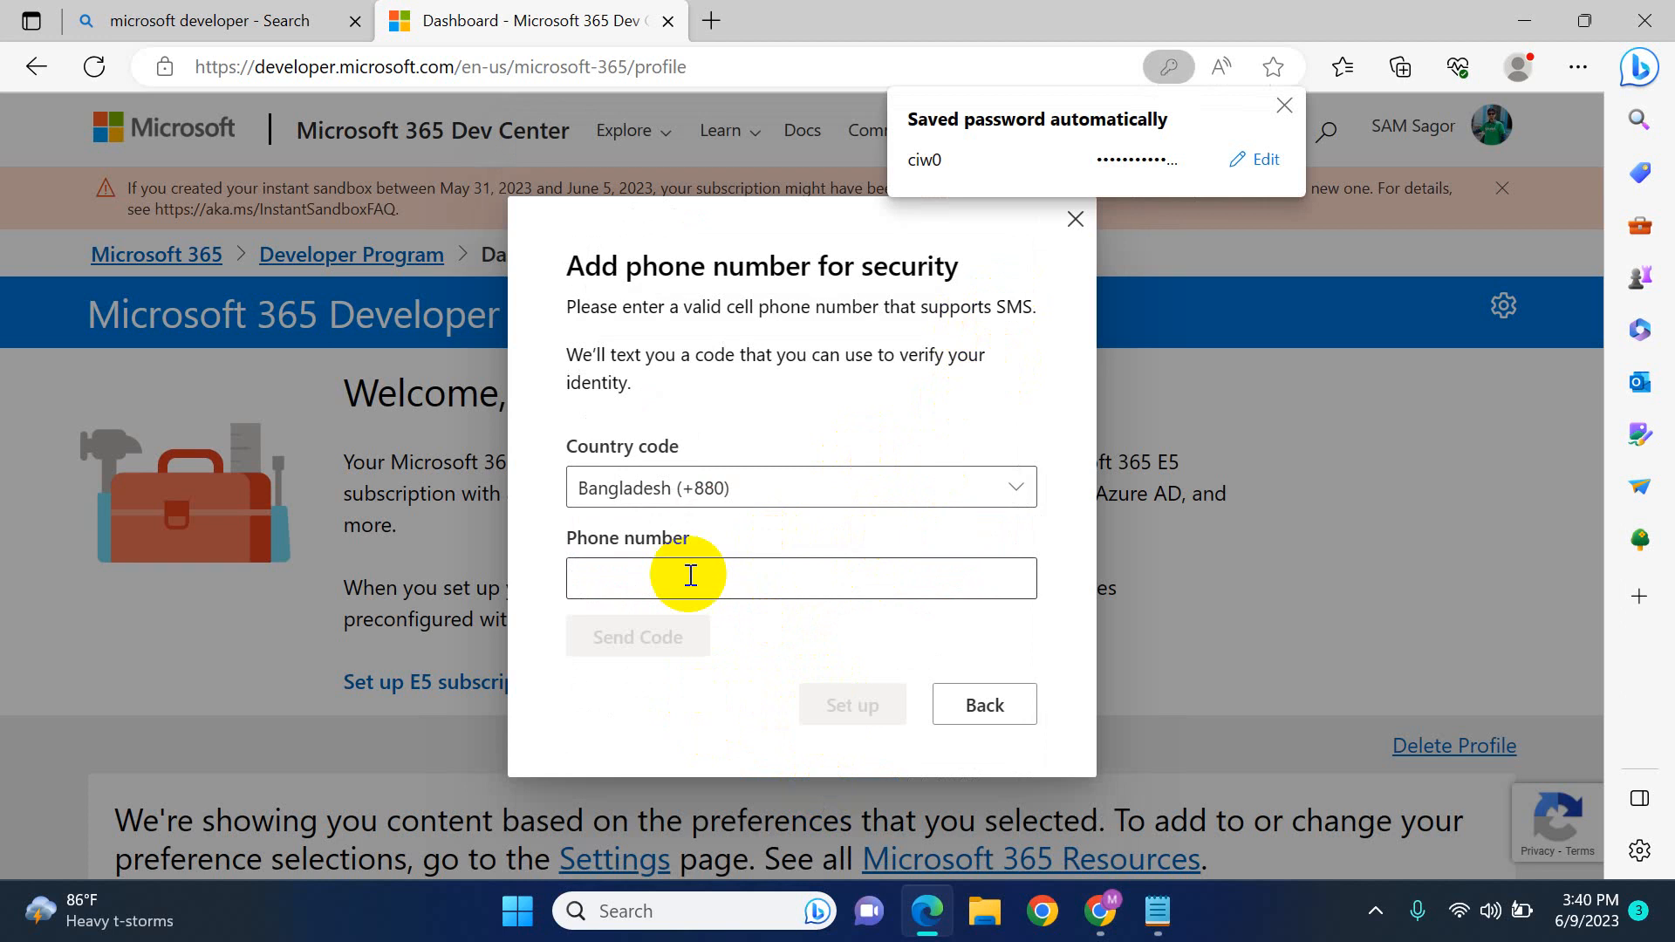
Enter the mobile phone number, without the +880 country code, in the Phone number box
{"action": "left_click", "coordinate": [650, 578]}
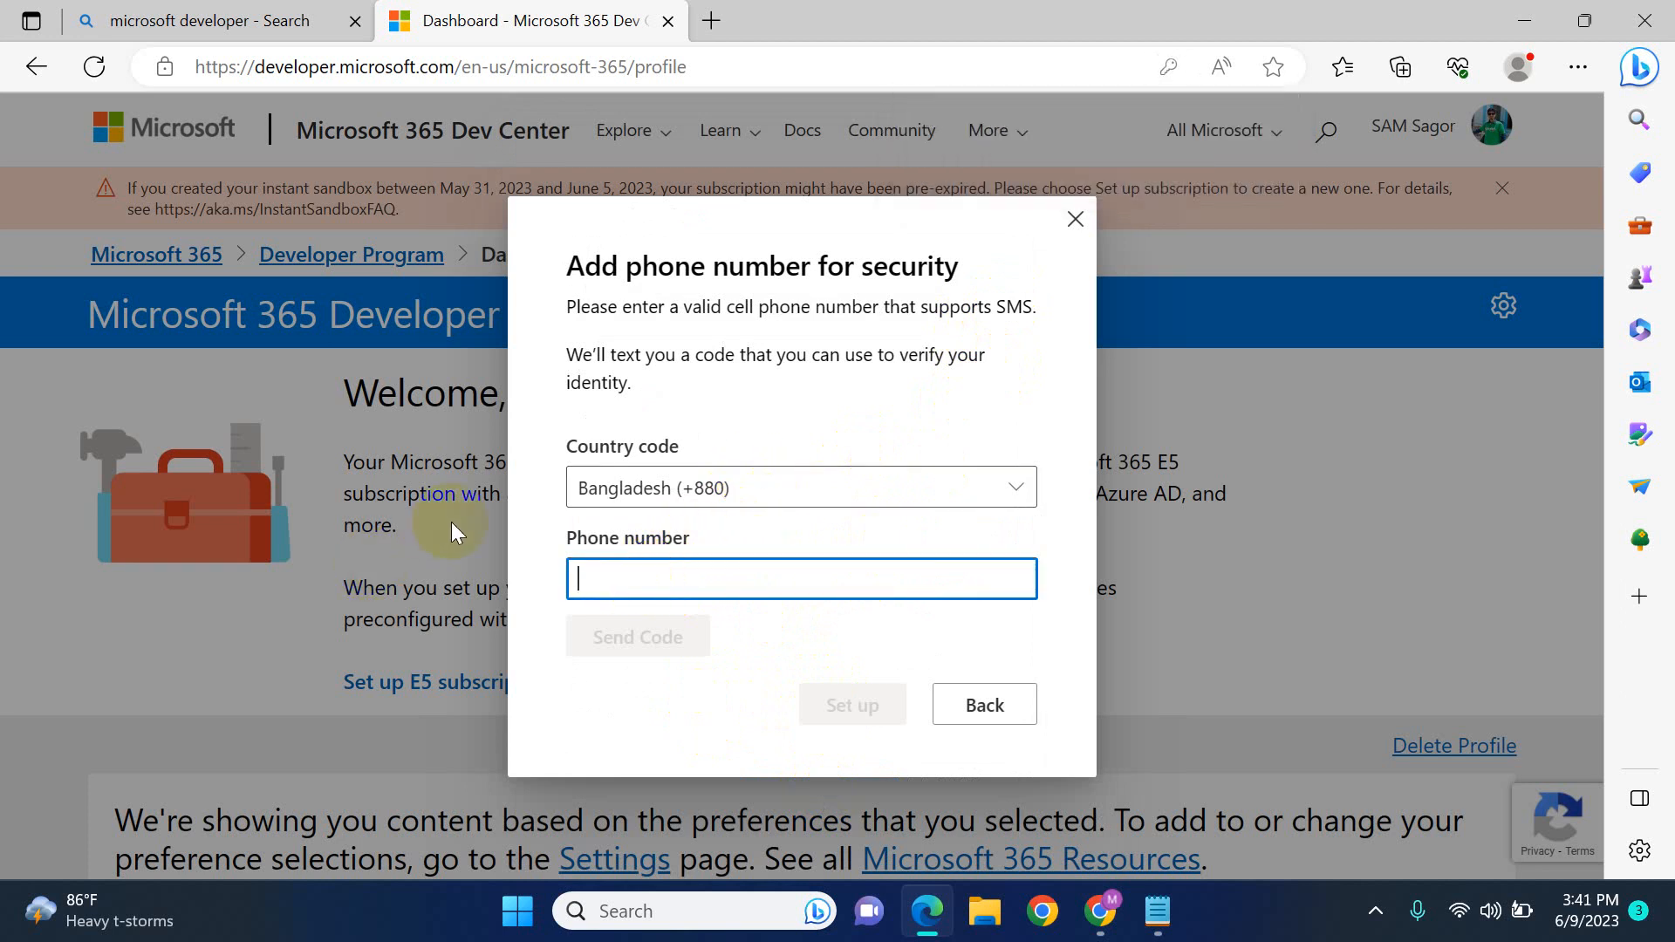
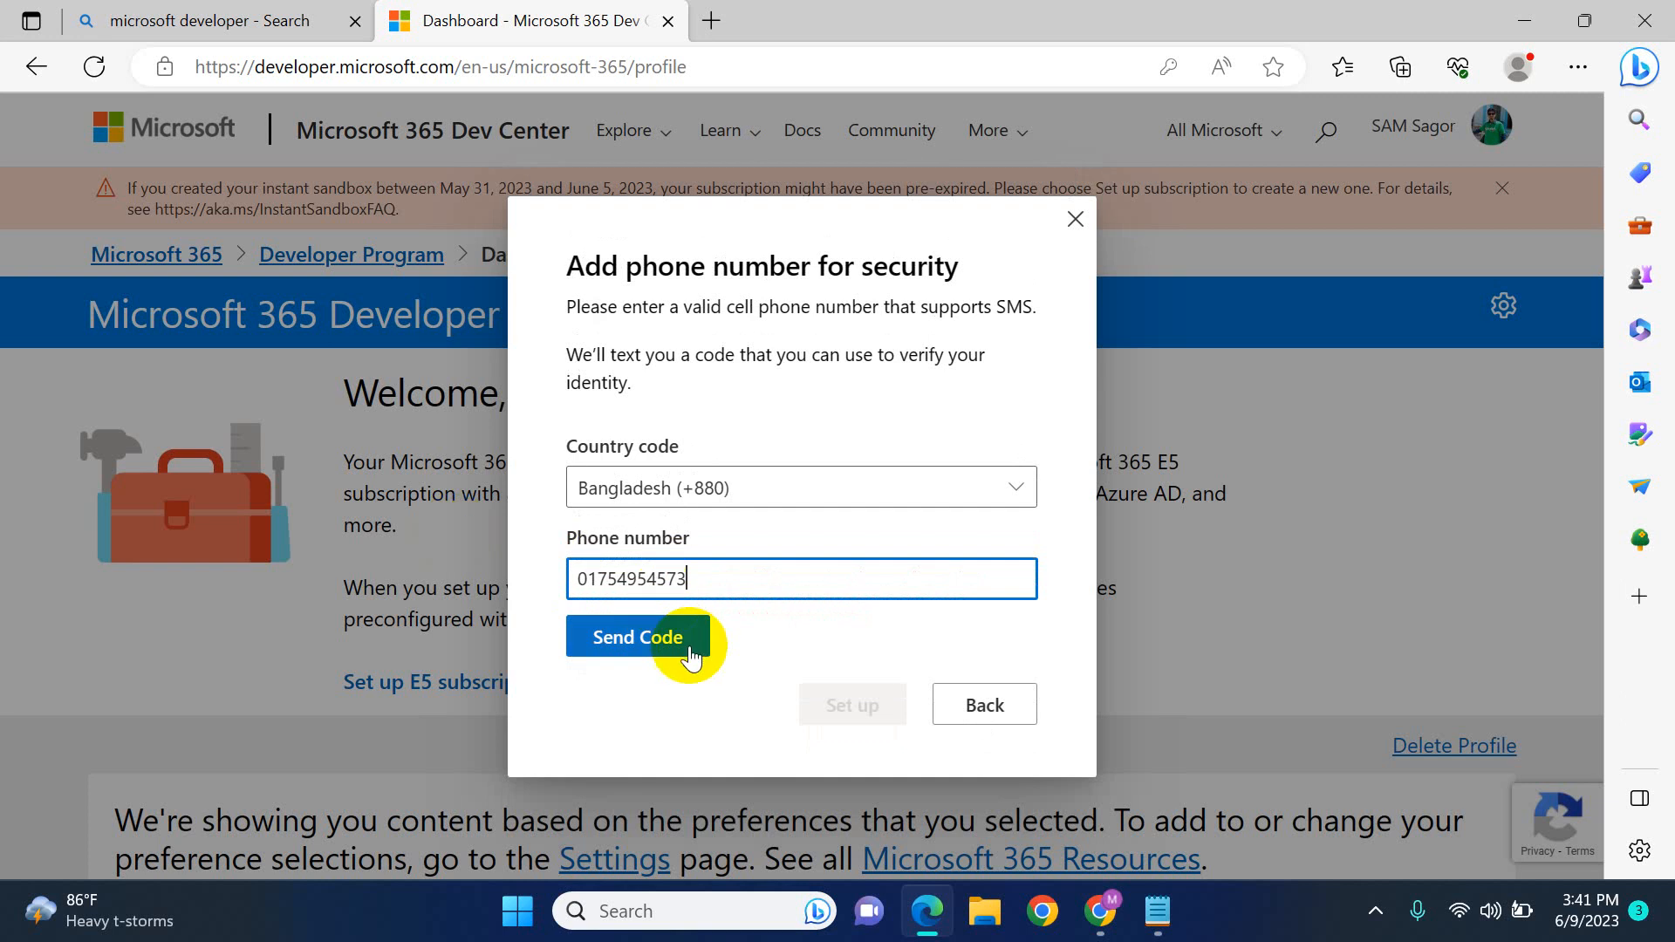
Request an SMS verification code and enter the 5-digit code received on the phone
{"action": "left_click", "coordinate": [656, 649]}
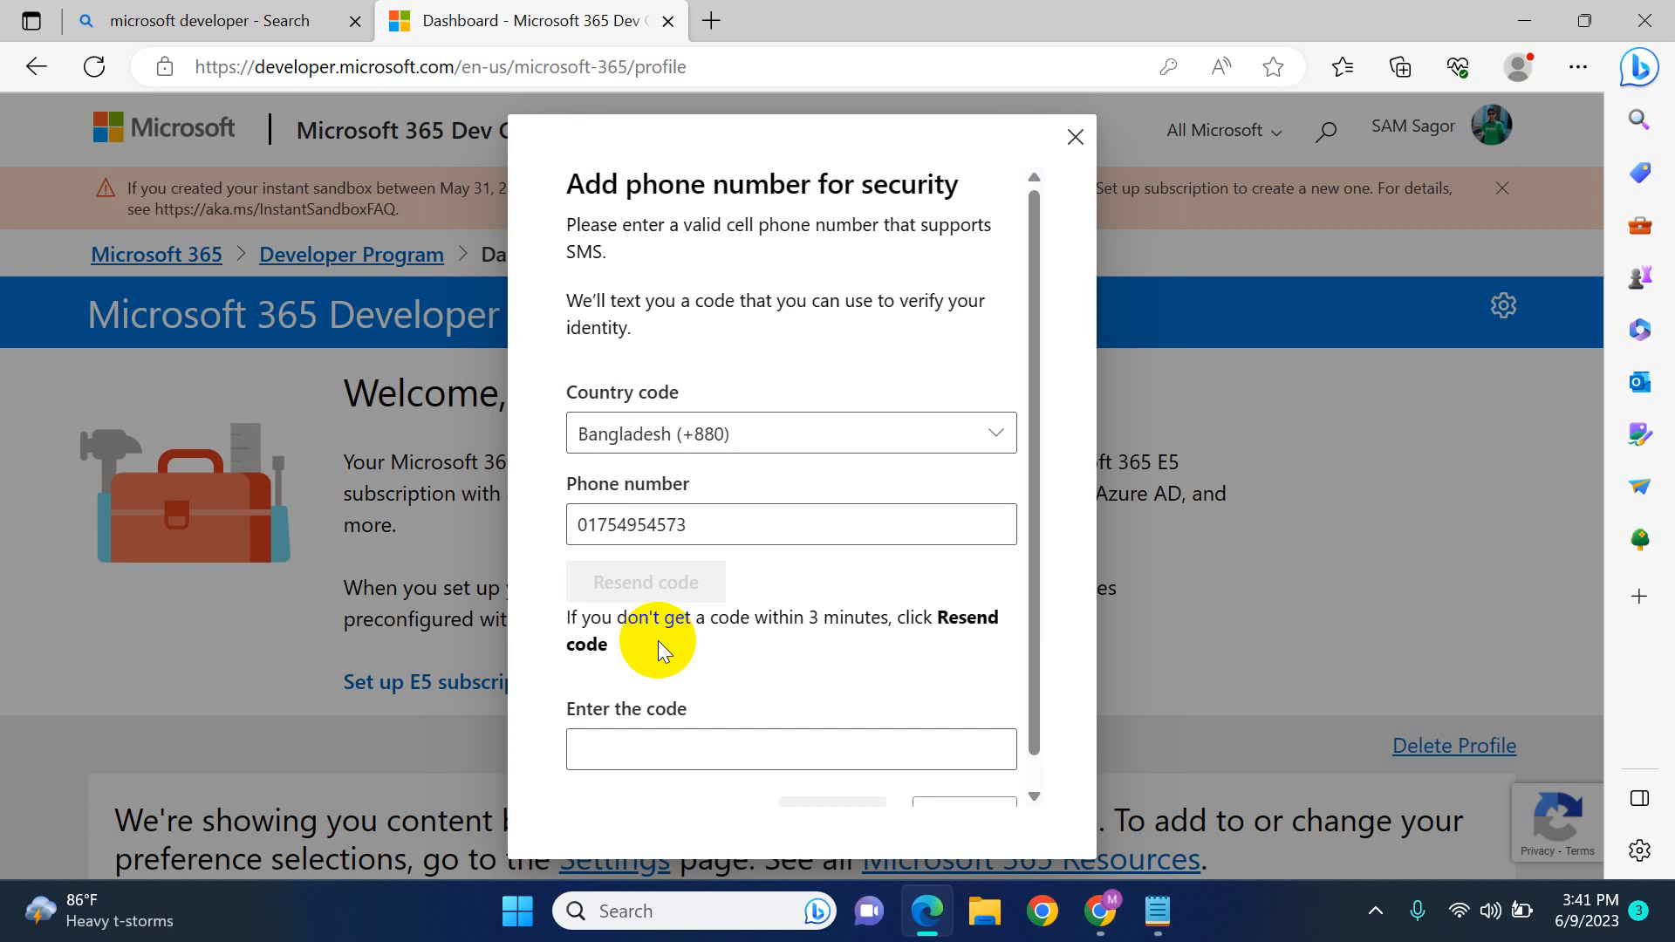
{"action": "left_click", "coordinate": [660, 744]}
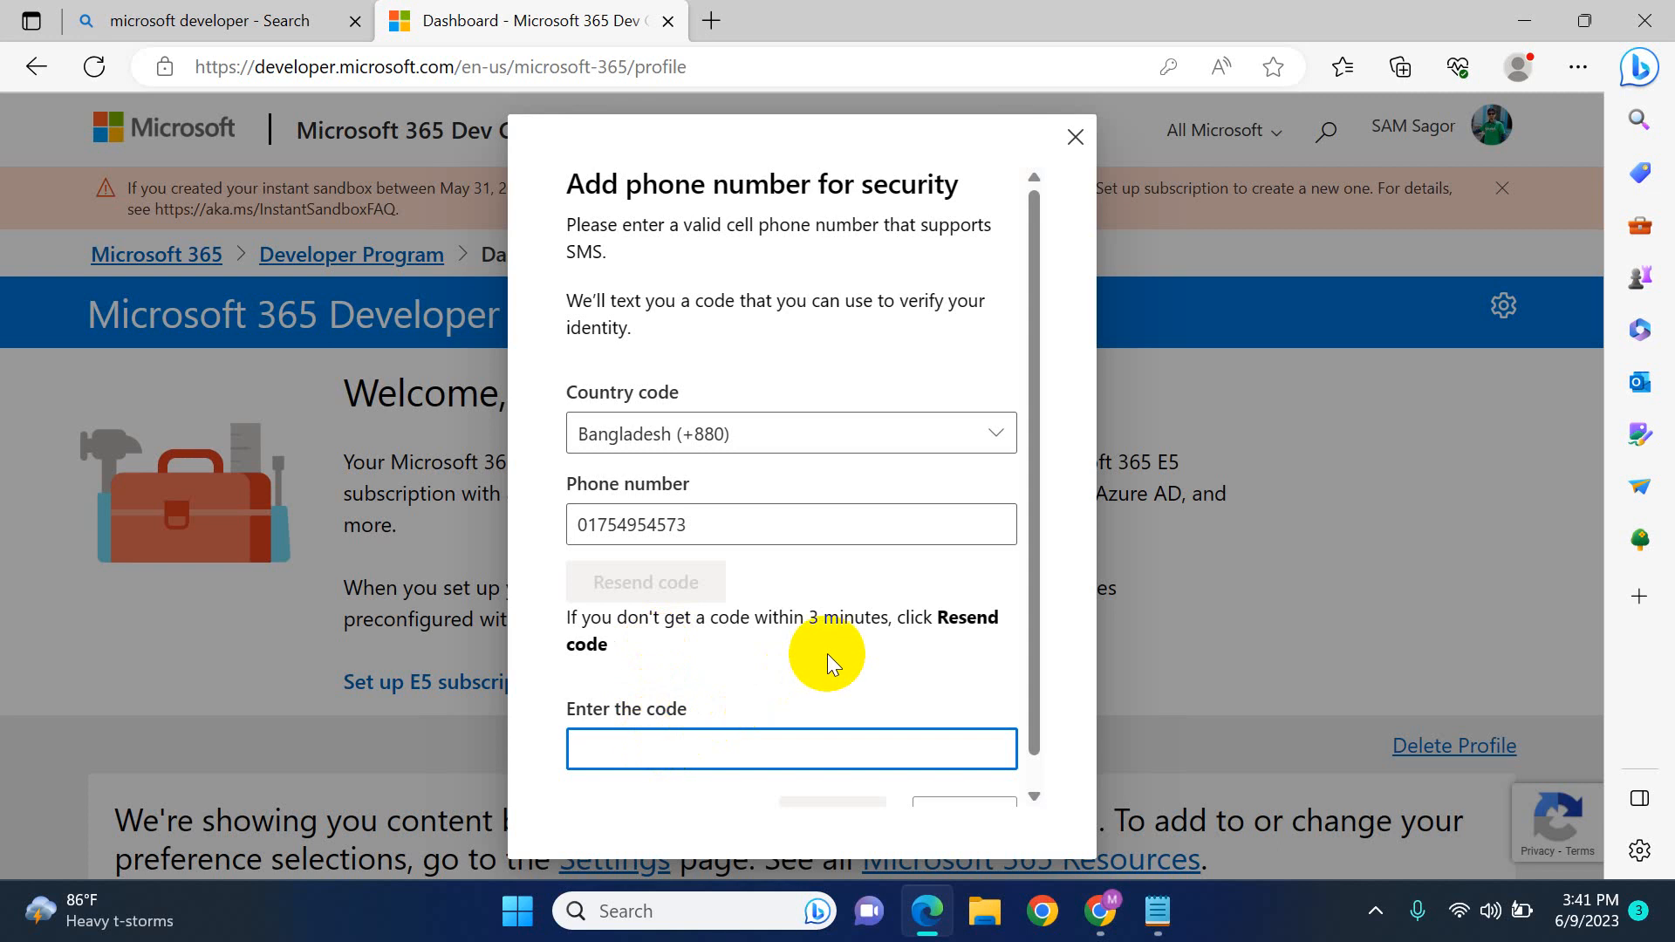
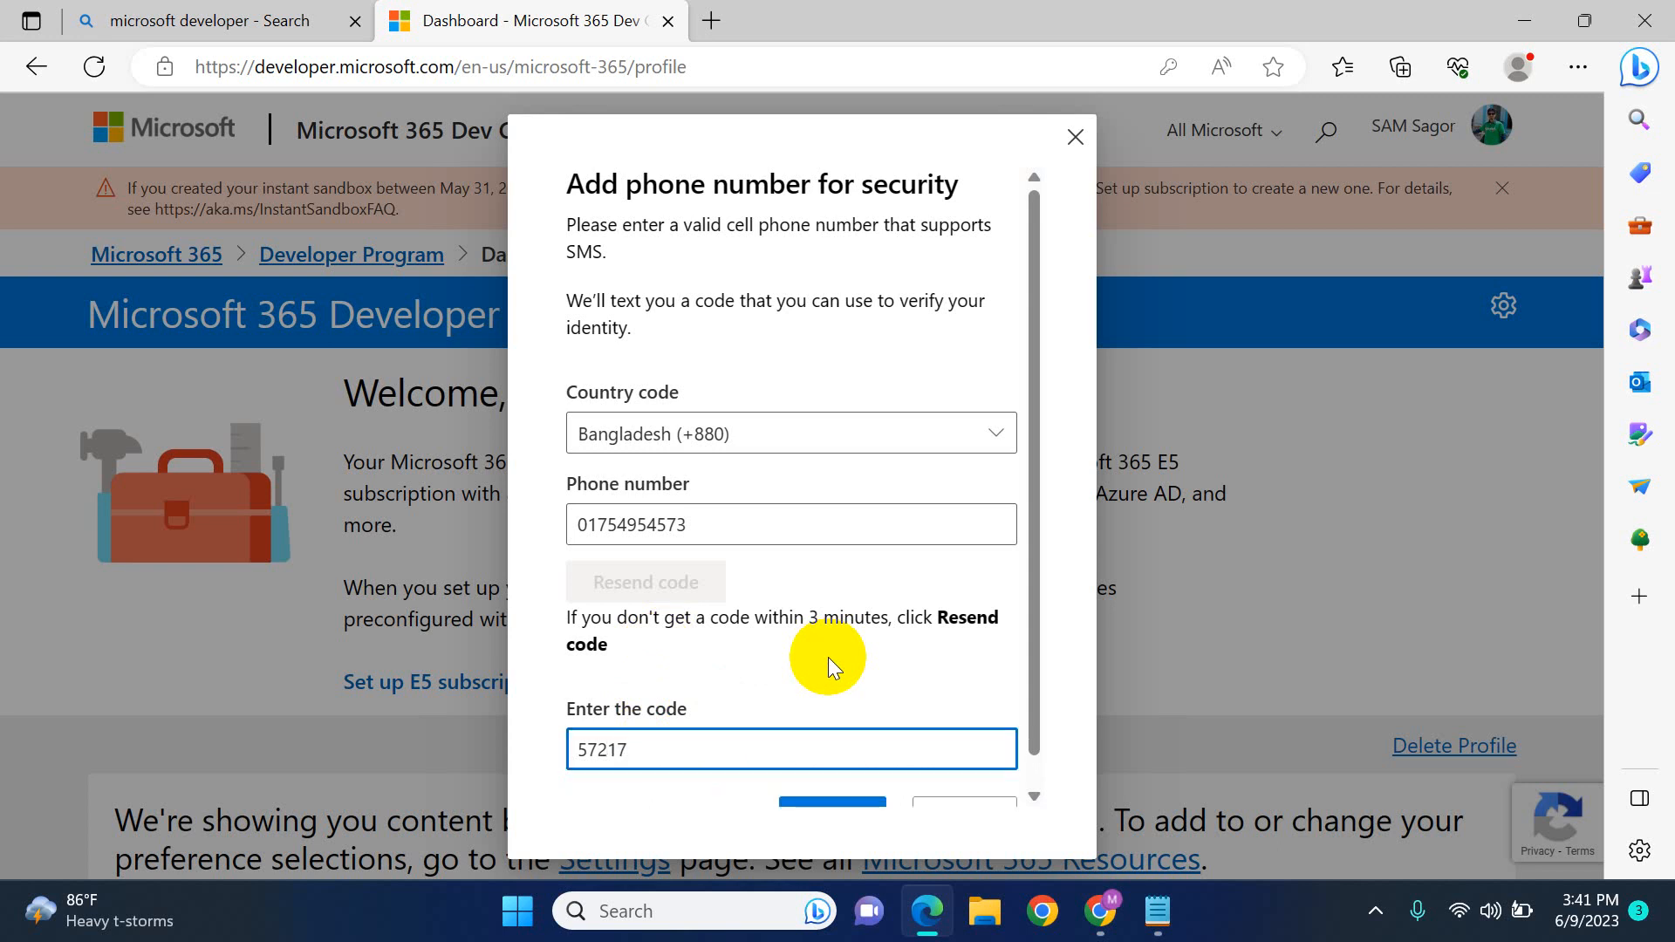
{"action": "scroll", "coordinate": [812, 569], "scroll_direction": "down", "scroll_amount": 1}
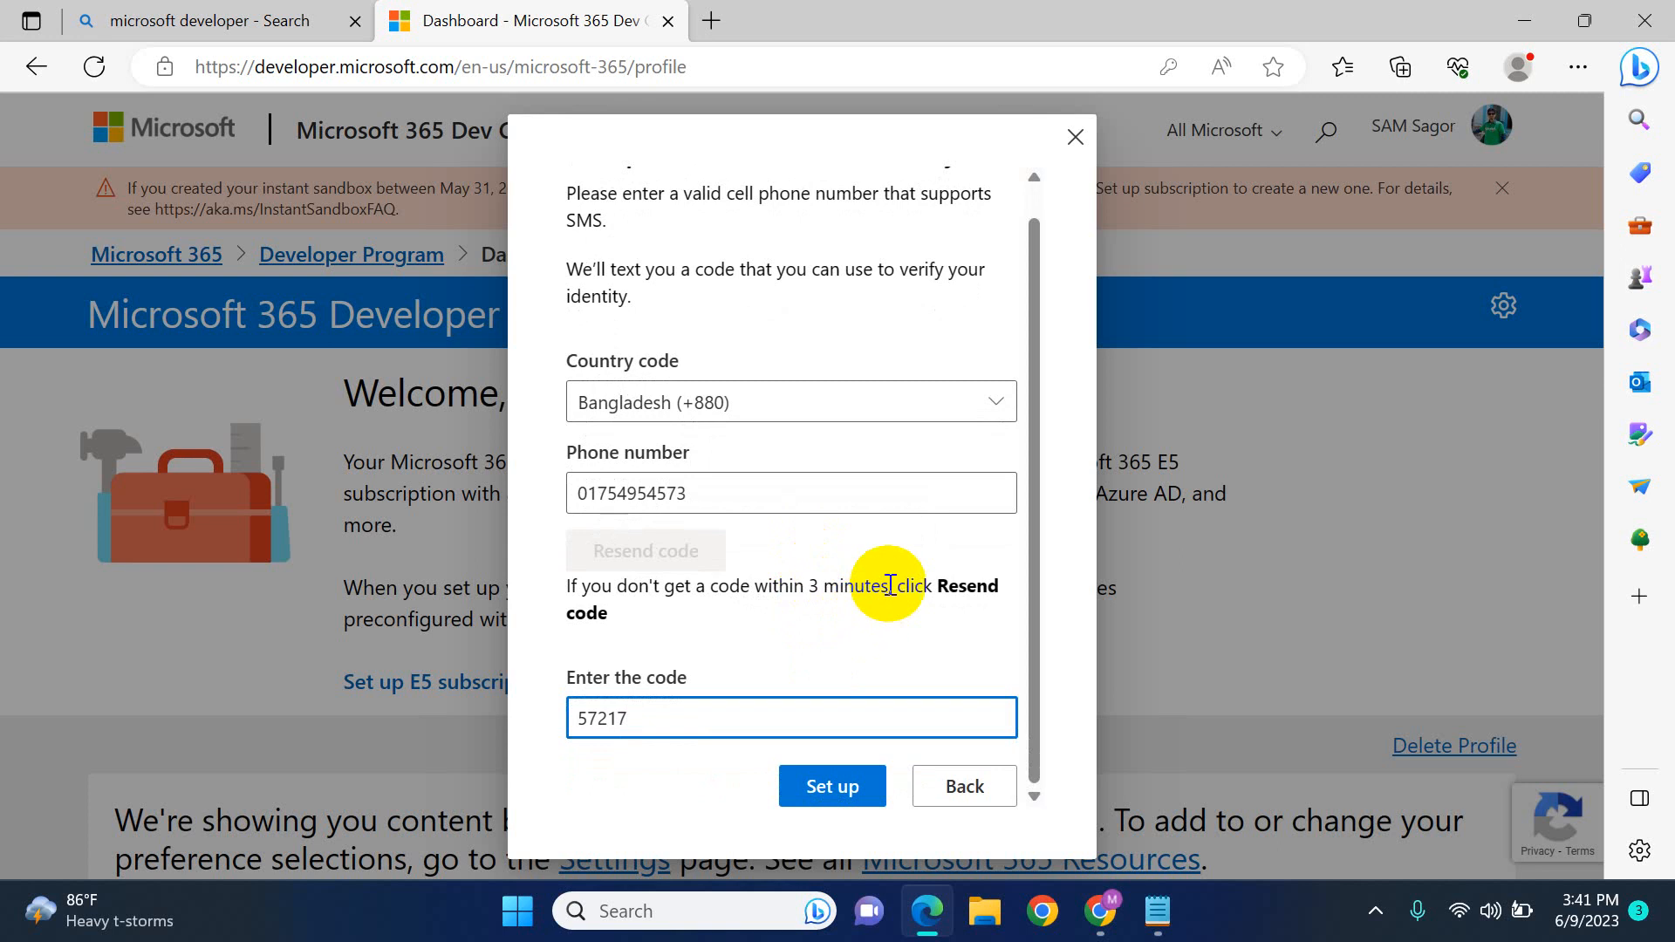
Complete setup and review the dashboard's Renewable E5 subscription for ciw0.onmicrosoft.com with 92 days left
{"action": "left_click", "coordinate": [836, 786]}
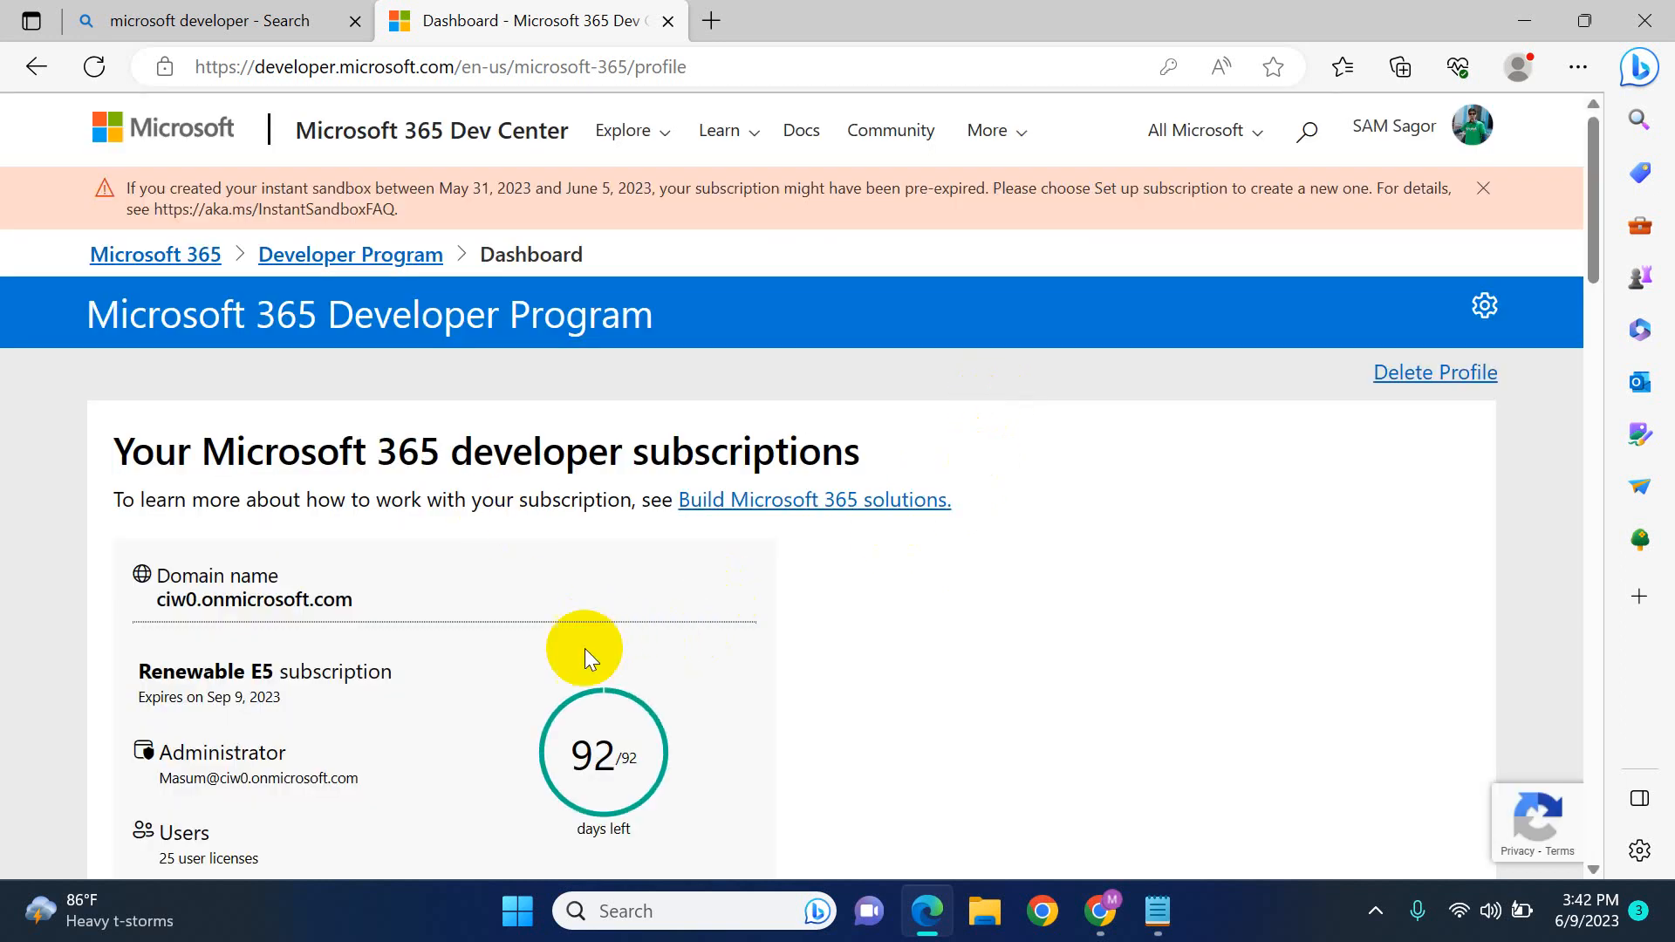
{"action": "scroll", "coordinate": [677, 568], "scroll_direction": "down", "scroll_amount": 1}
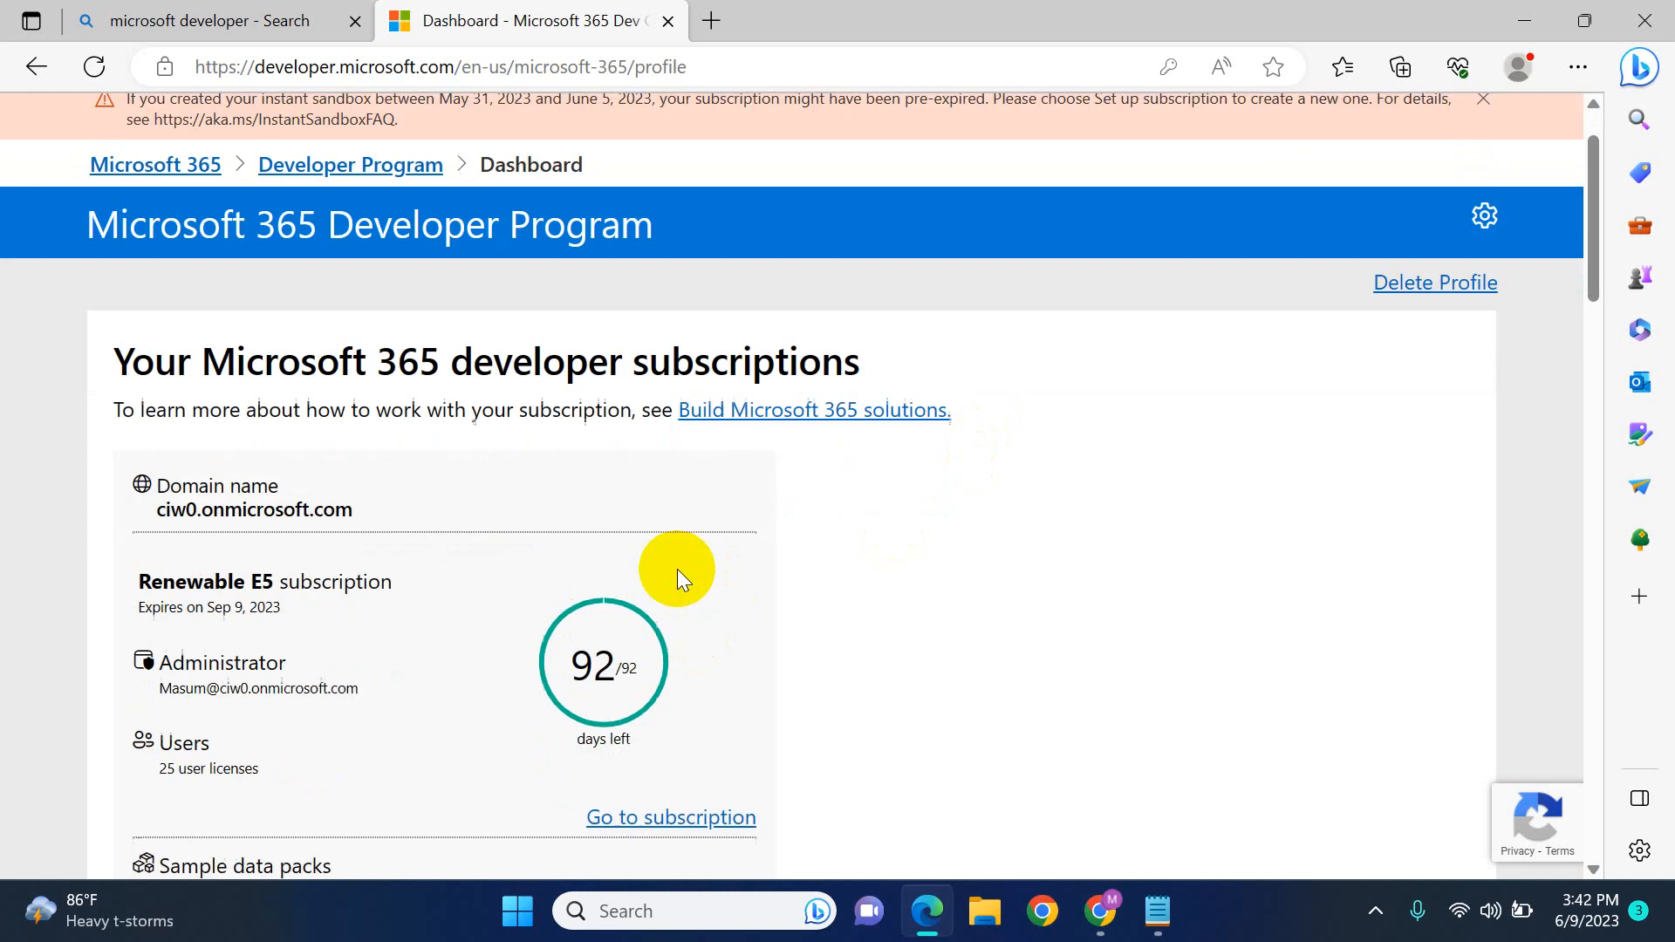
{"action": "scroll", "coordinate": [677, 569], "scroll_direction": "down", "scroll_amount": 10}
{"action": "scroll", "coordinate": [668, 558], "scroll_direction": "up", "scroll_amount": 5}
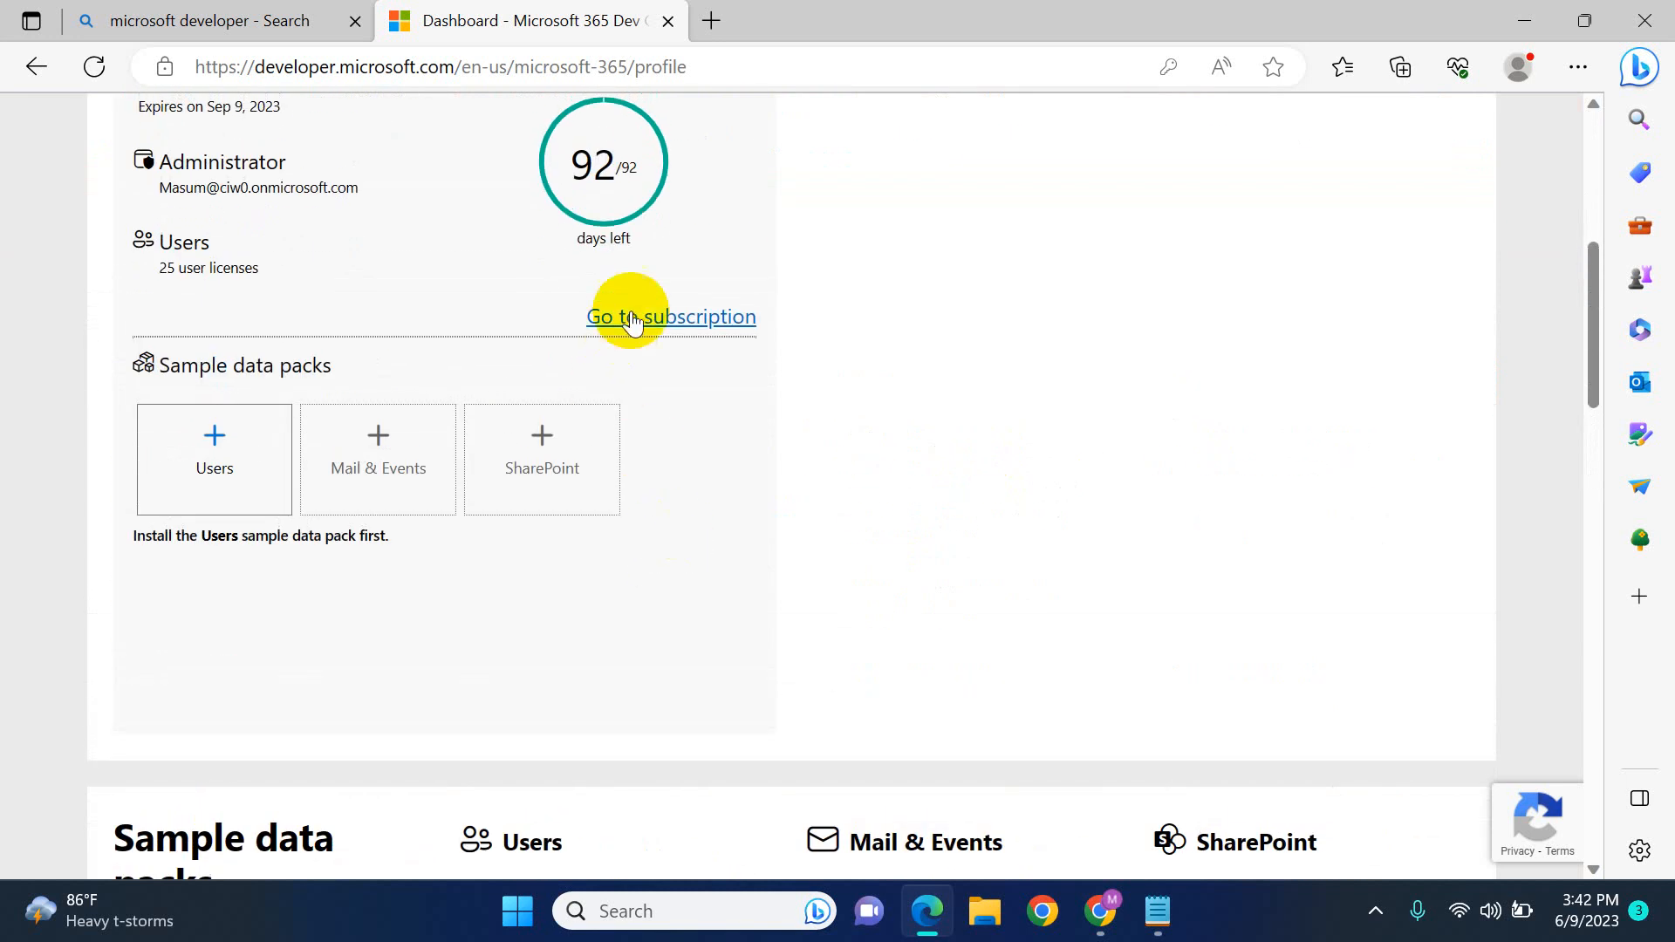
Open the subscription's sign-in page in a new tab and sign in with the admin password
{"action": "left_click", "coordinate": [659, 319]}
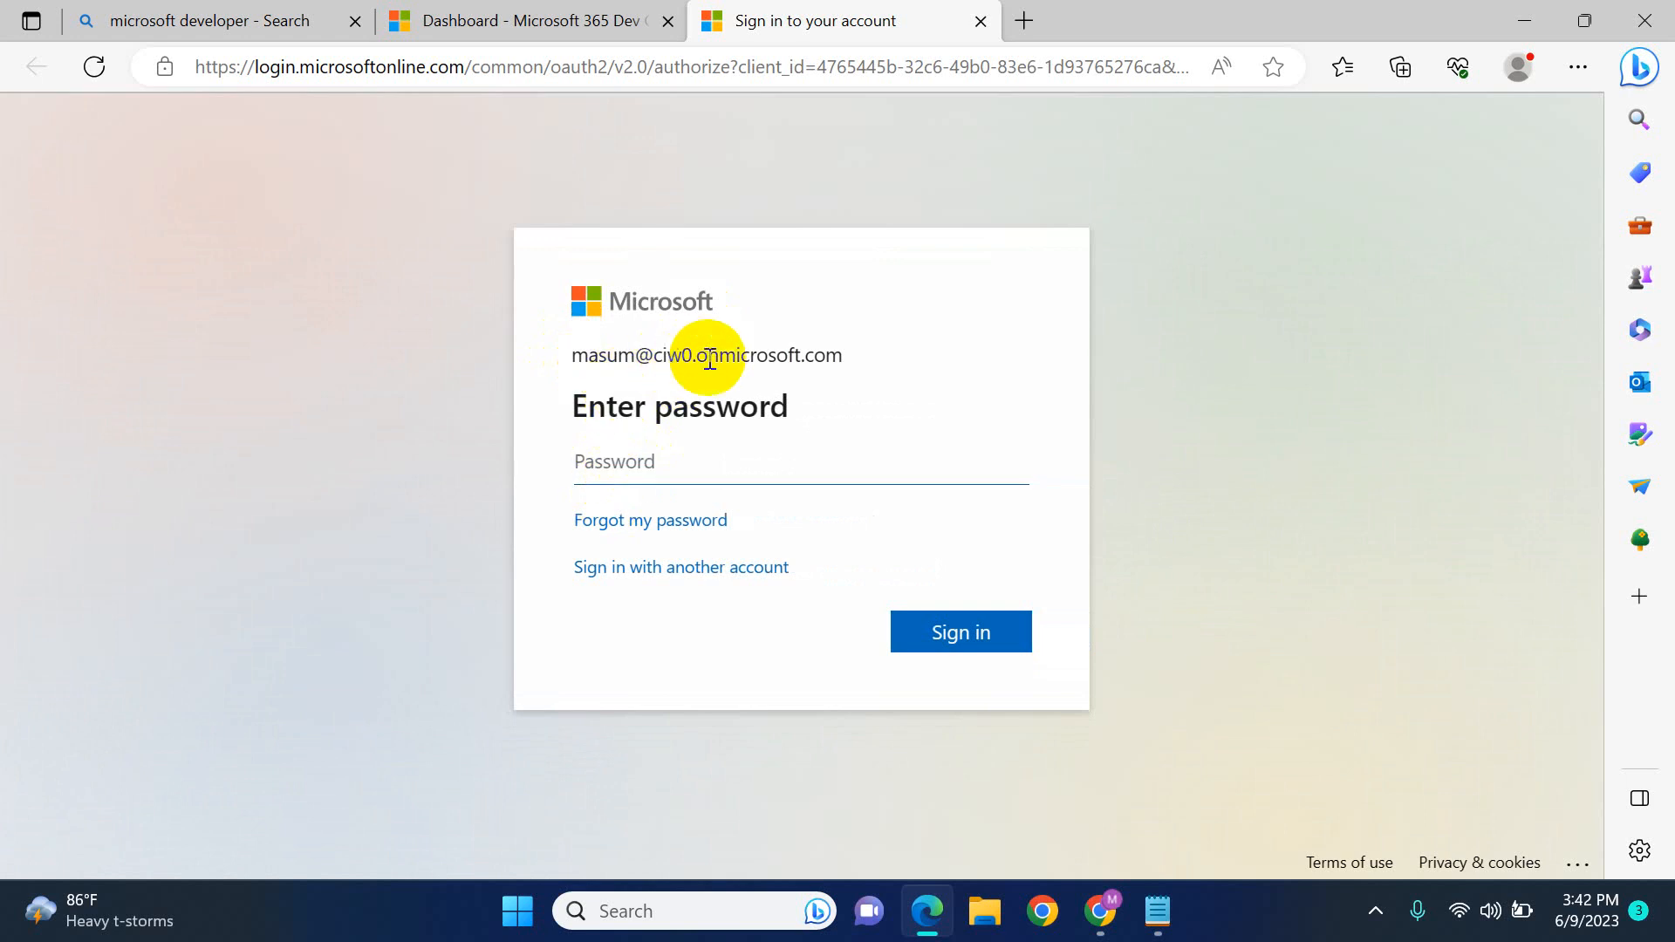
{"action": "left_click", "coordinate": [656, 451]}
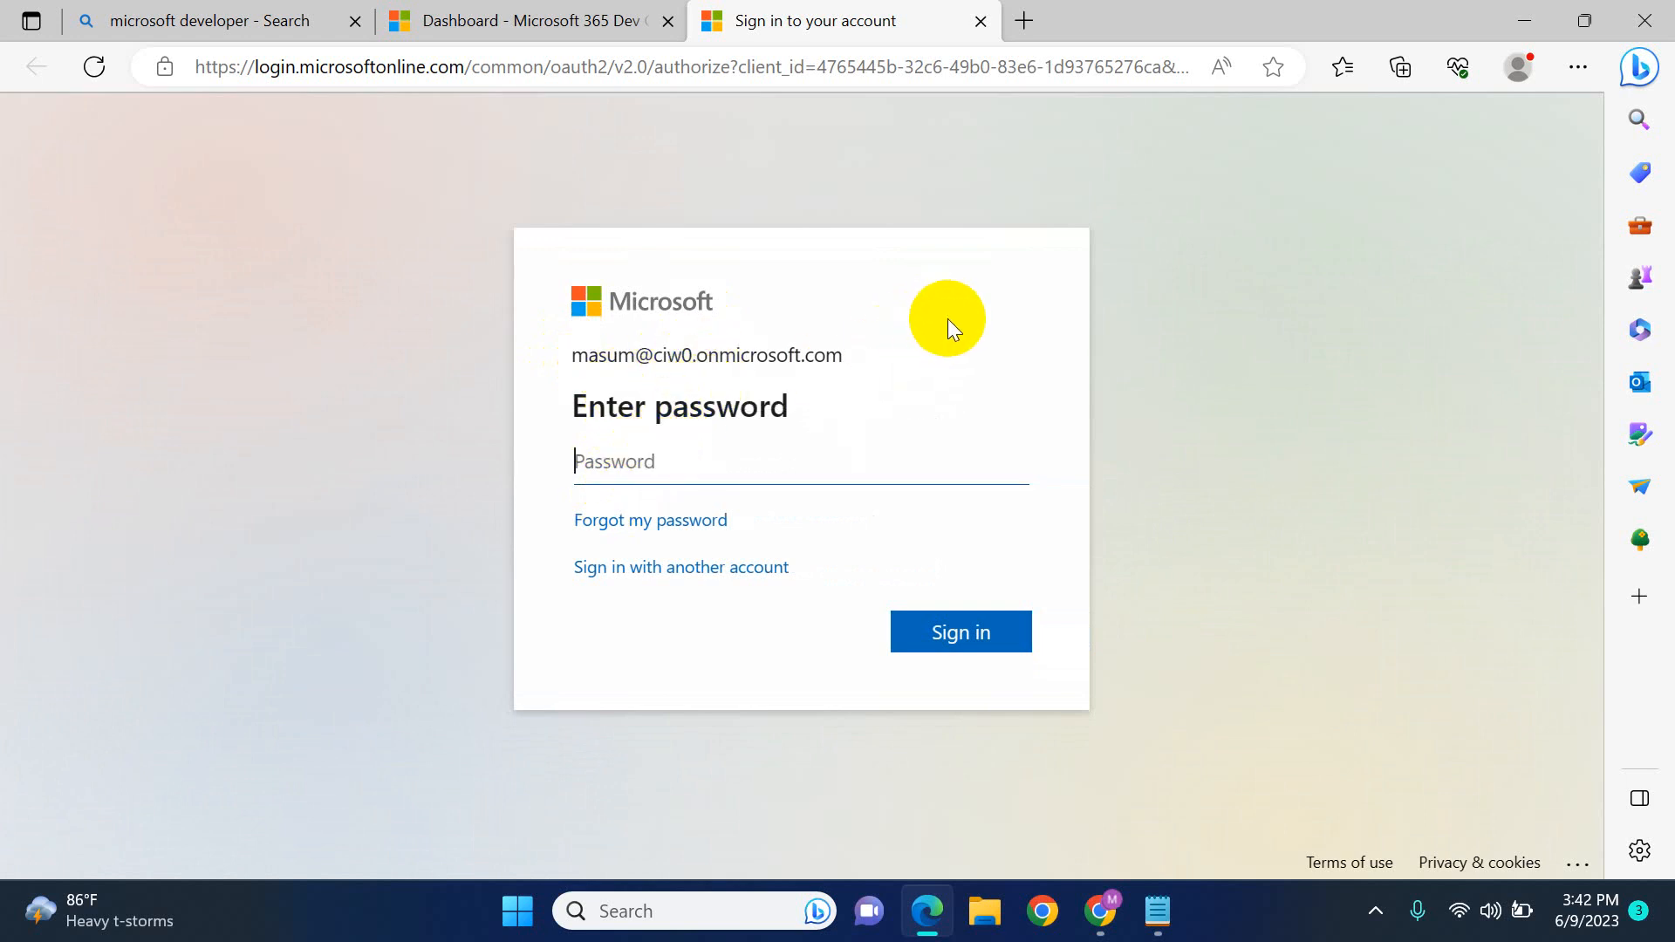
{"action": "type", "text": "••"}
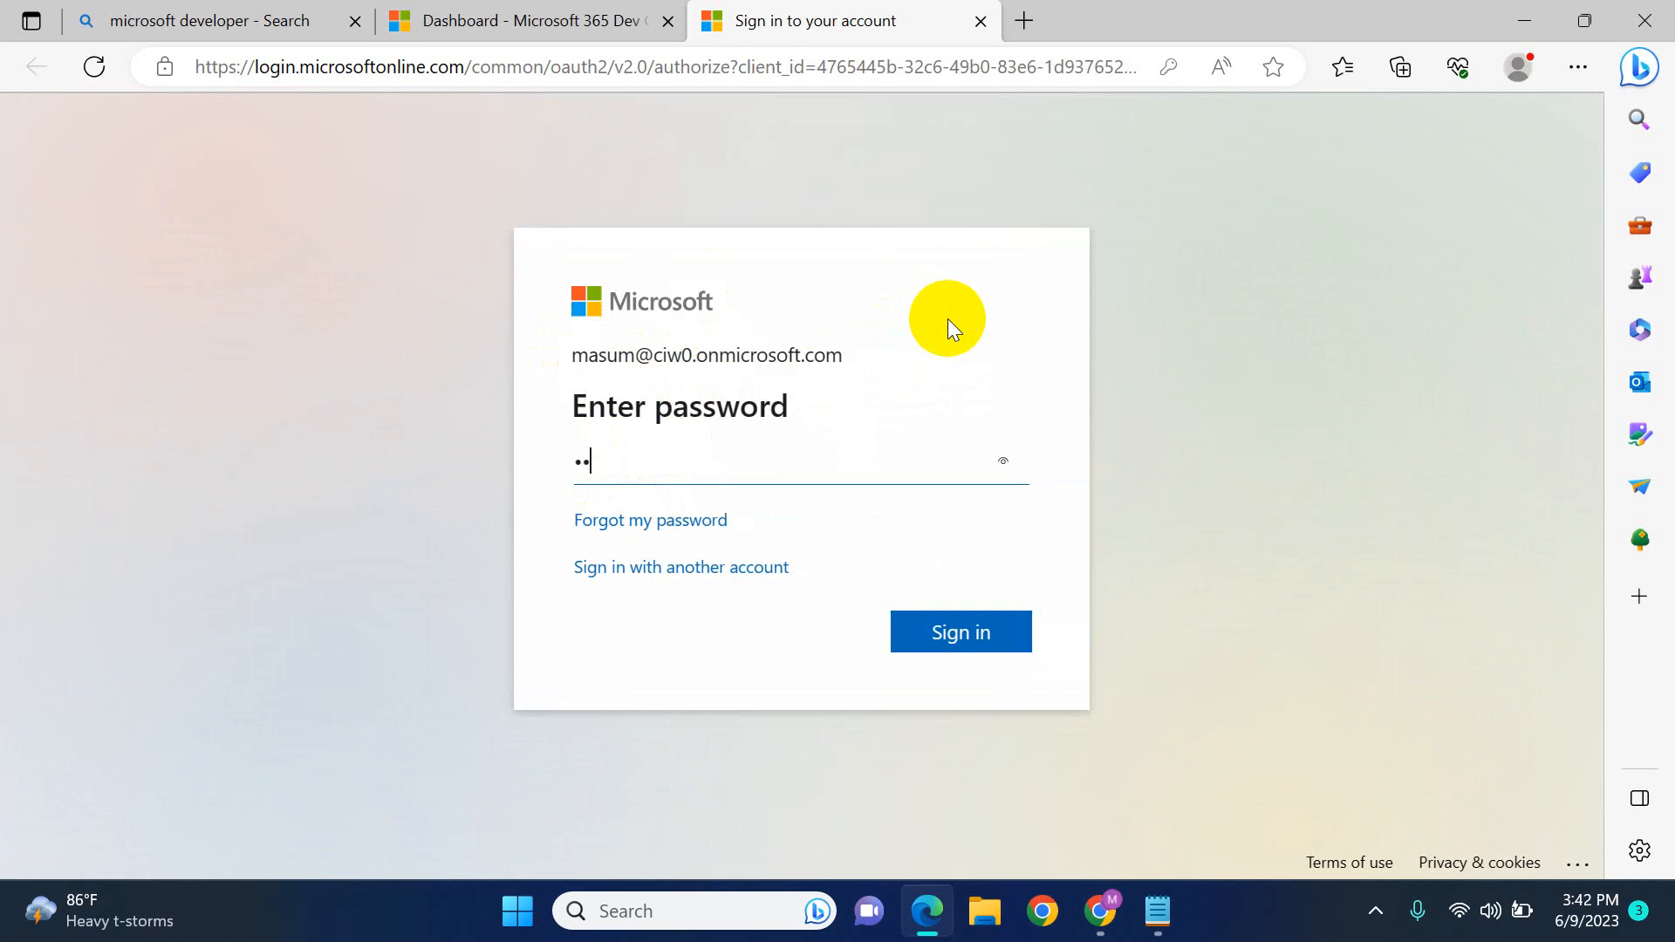
{"action": "type", "text": "•••••••••••••••"}
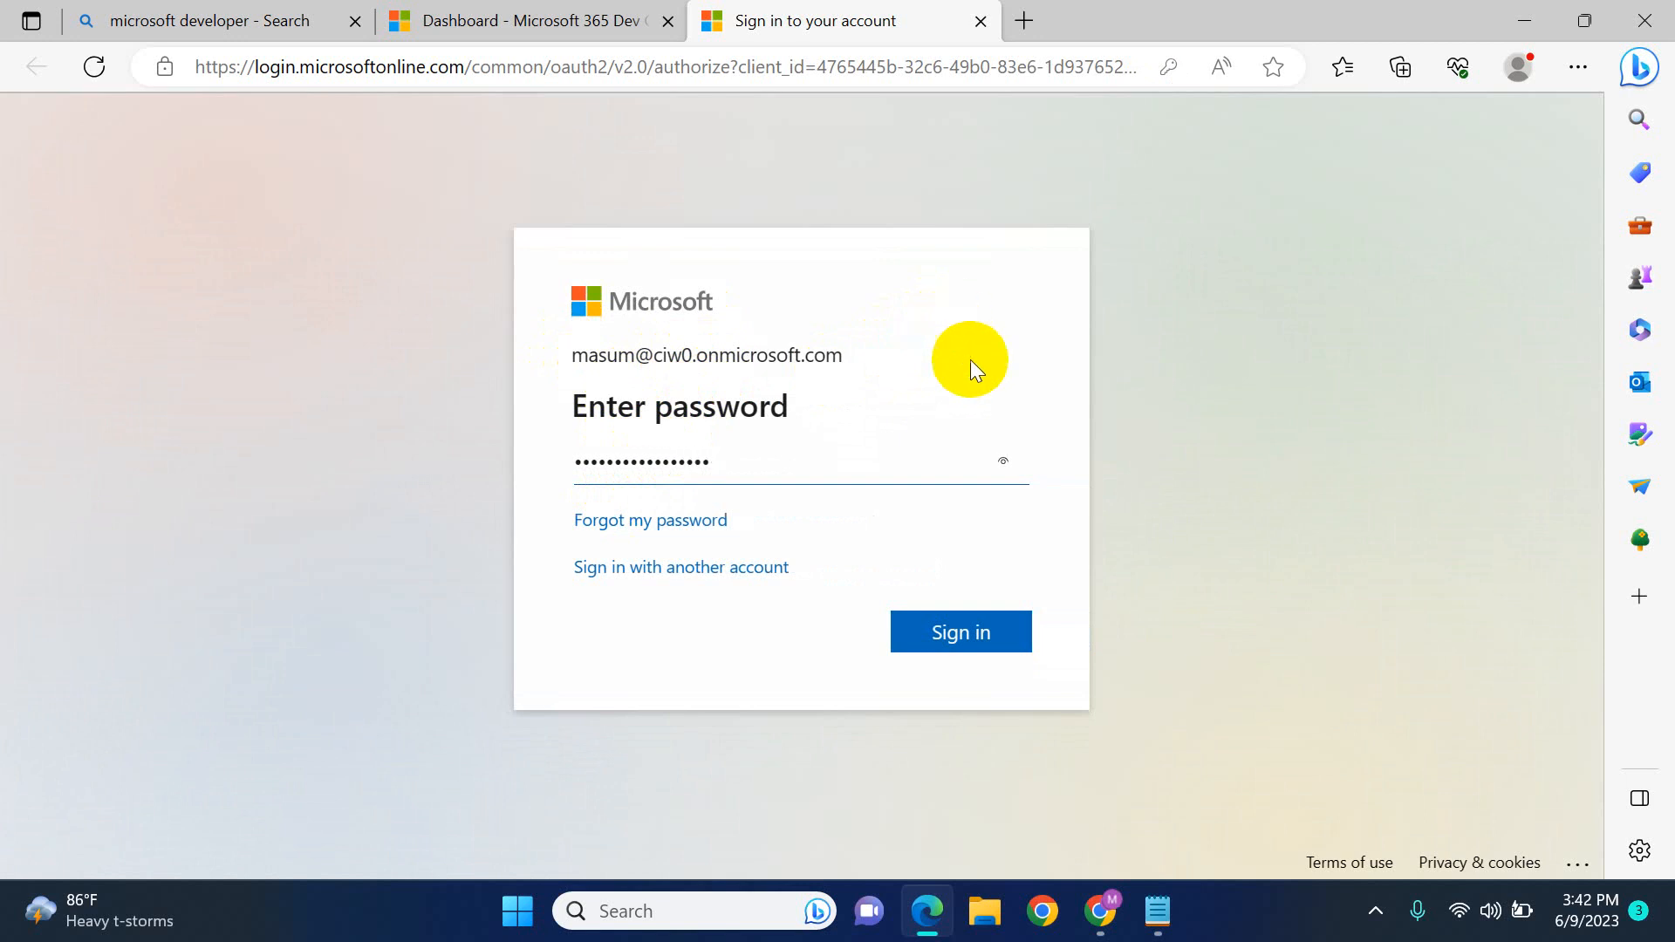
{"action": "left_click", "coordinate": [968, 633]}
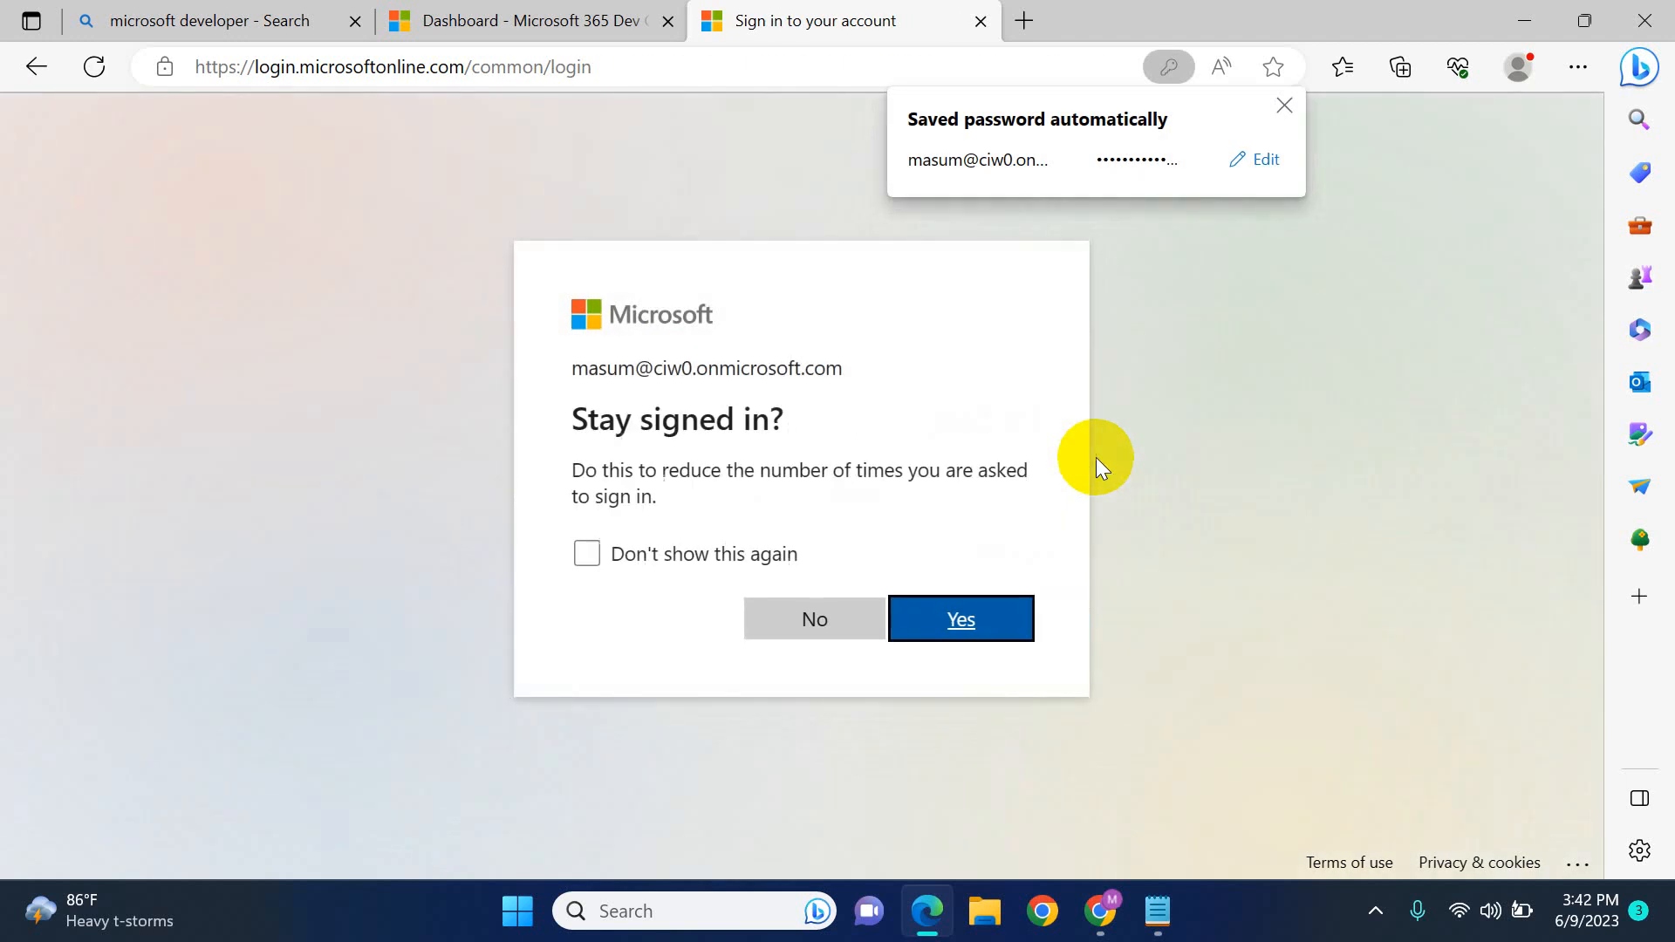
Stay signed in, page through and close the welcome slides, and dismiss the Find more apps tour
{"action": "left_click", "coordinate": [953, 621]}
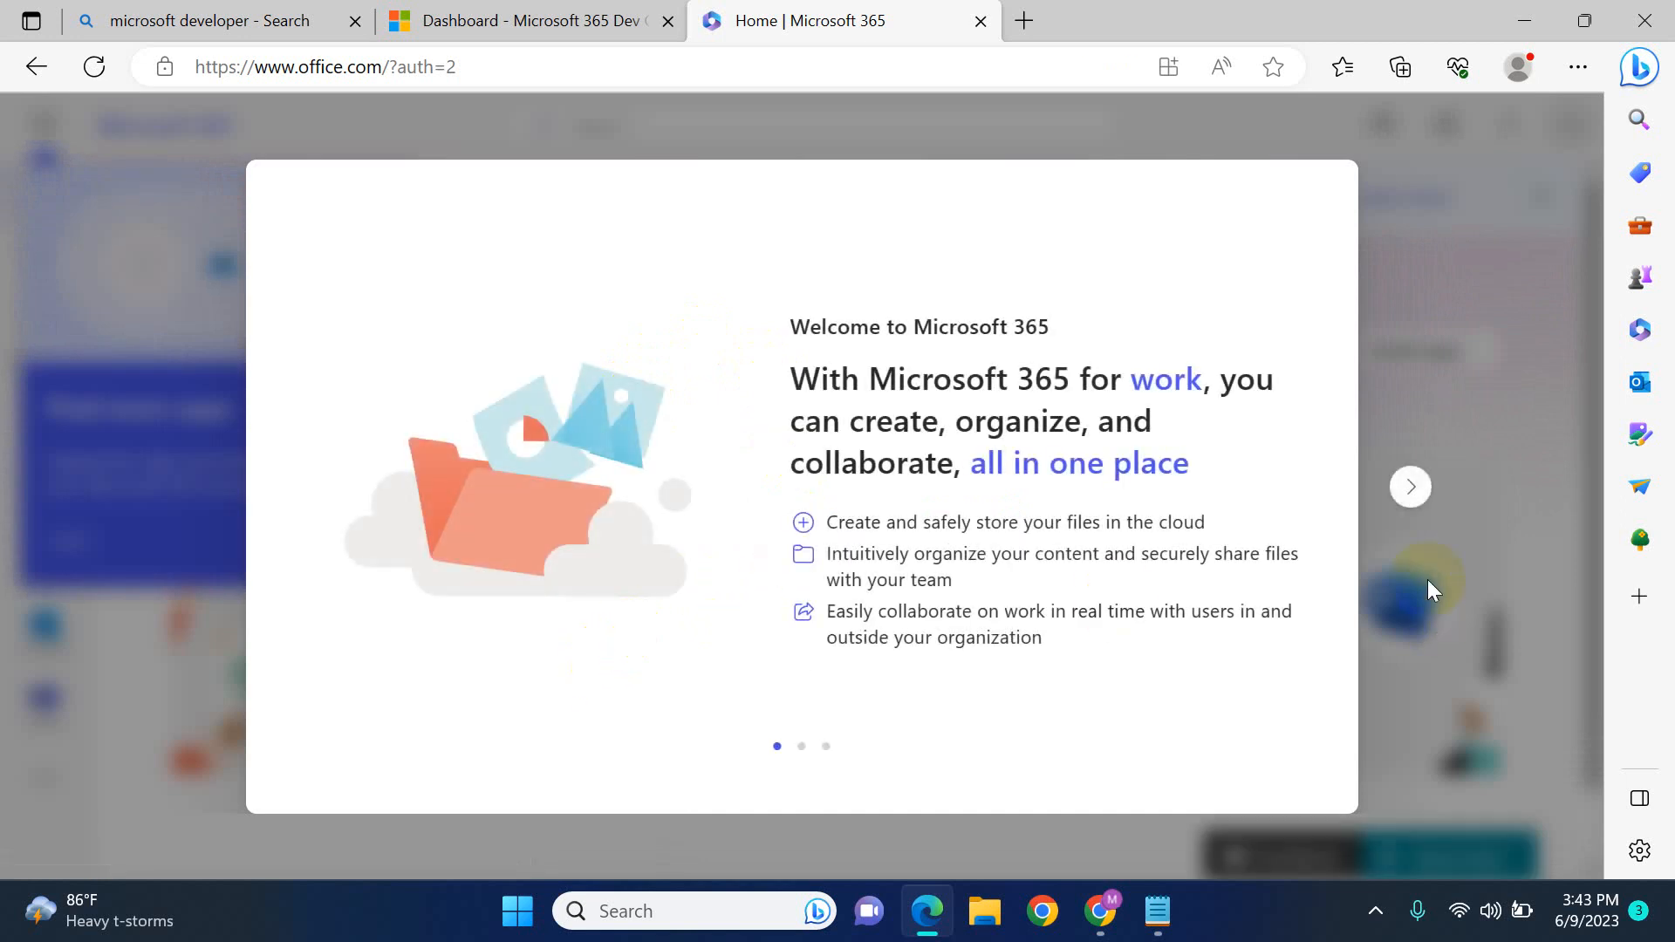
{"action": "left_click", "coordinate": [1408, 488]}
{"action": "left_click", "coordinate": [1408, 488]}
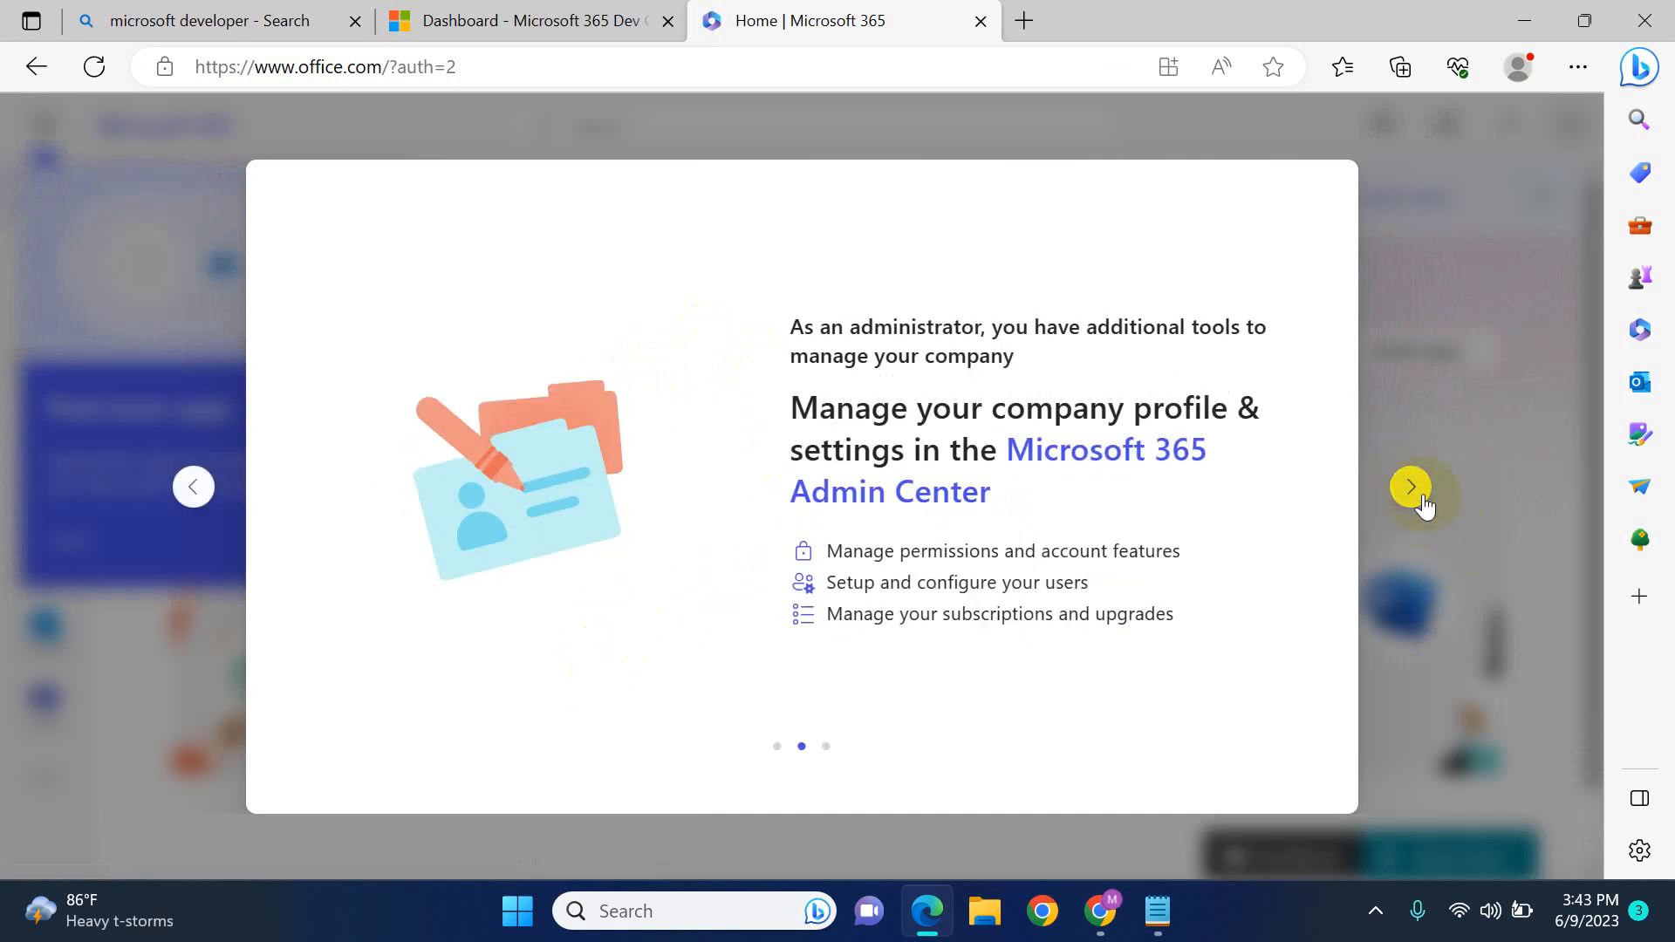
{"action": "left_click", "coordinate": [1420, 493]}
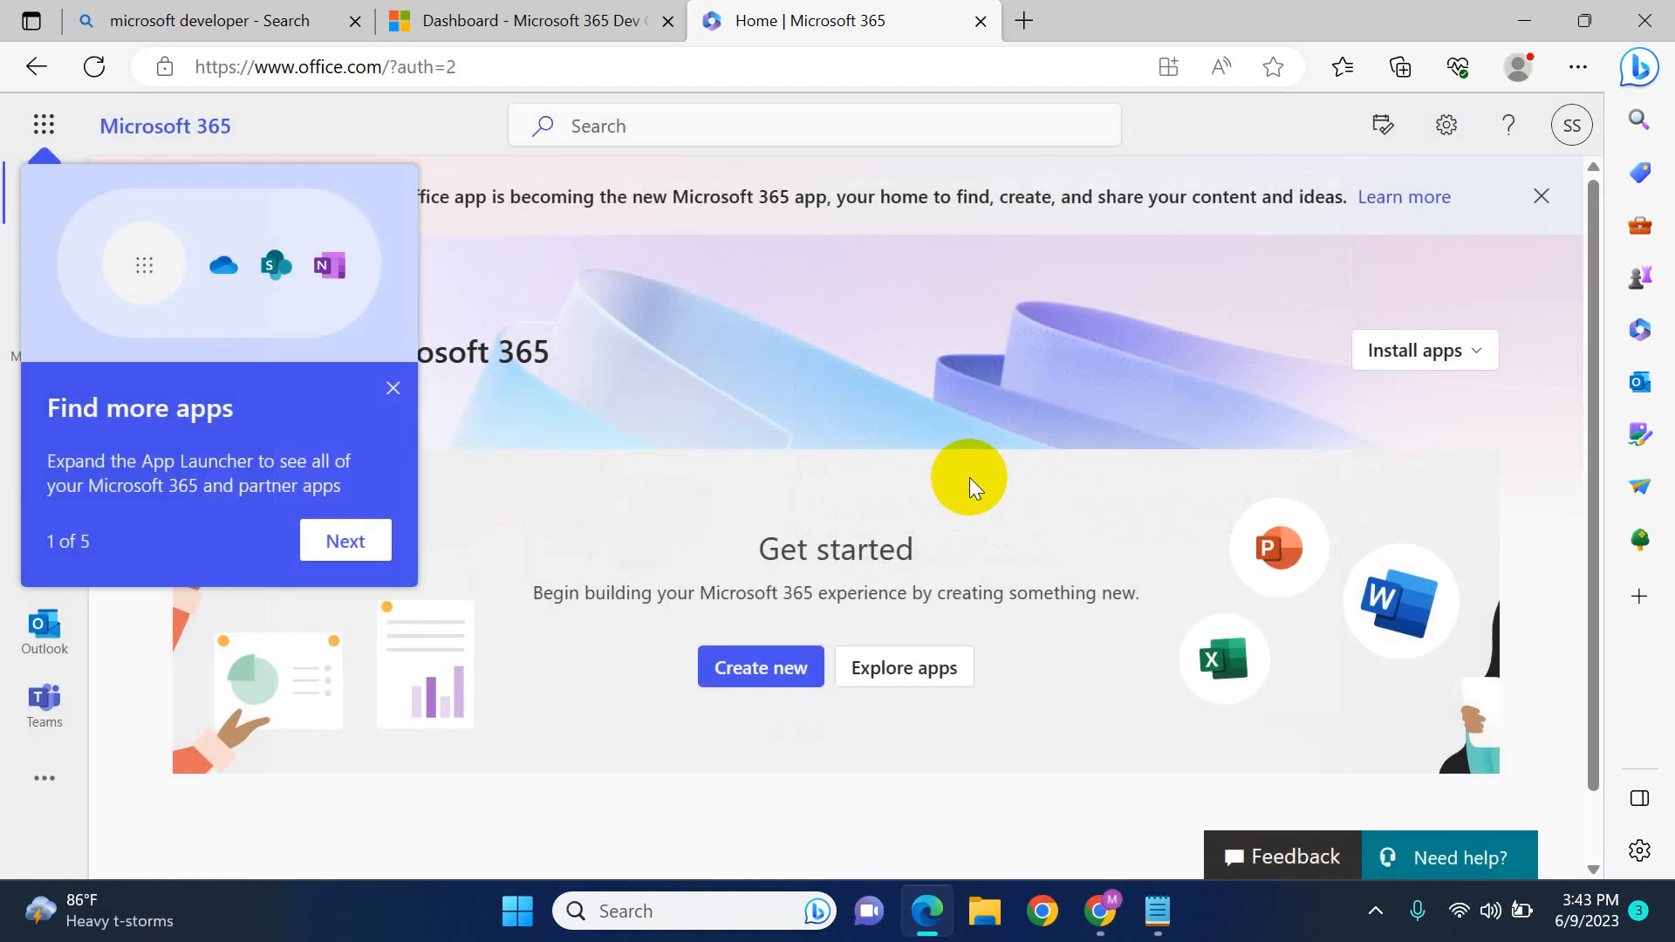
{"action": "left_click", "coordinate": [394, 389]}
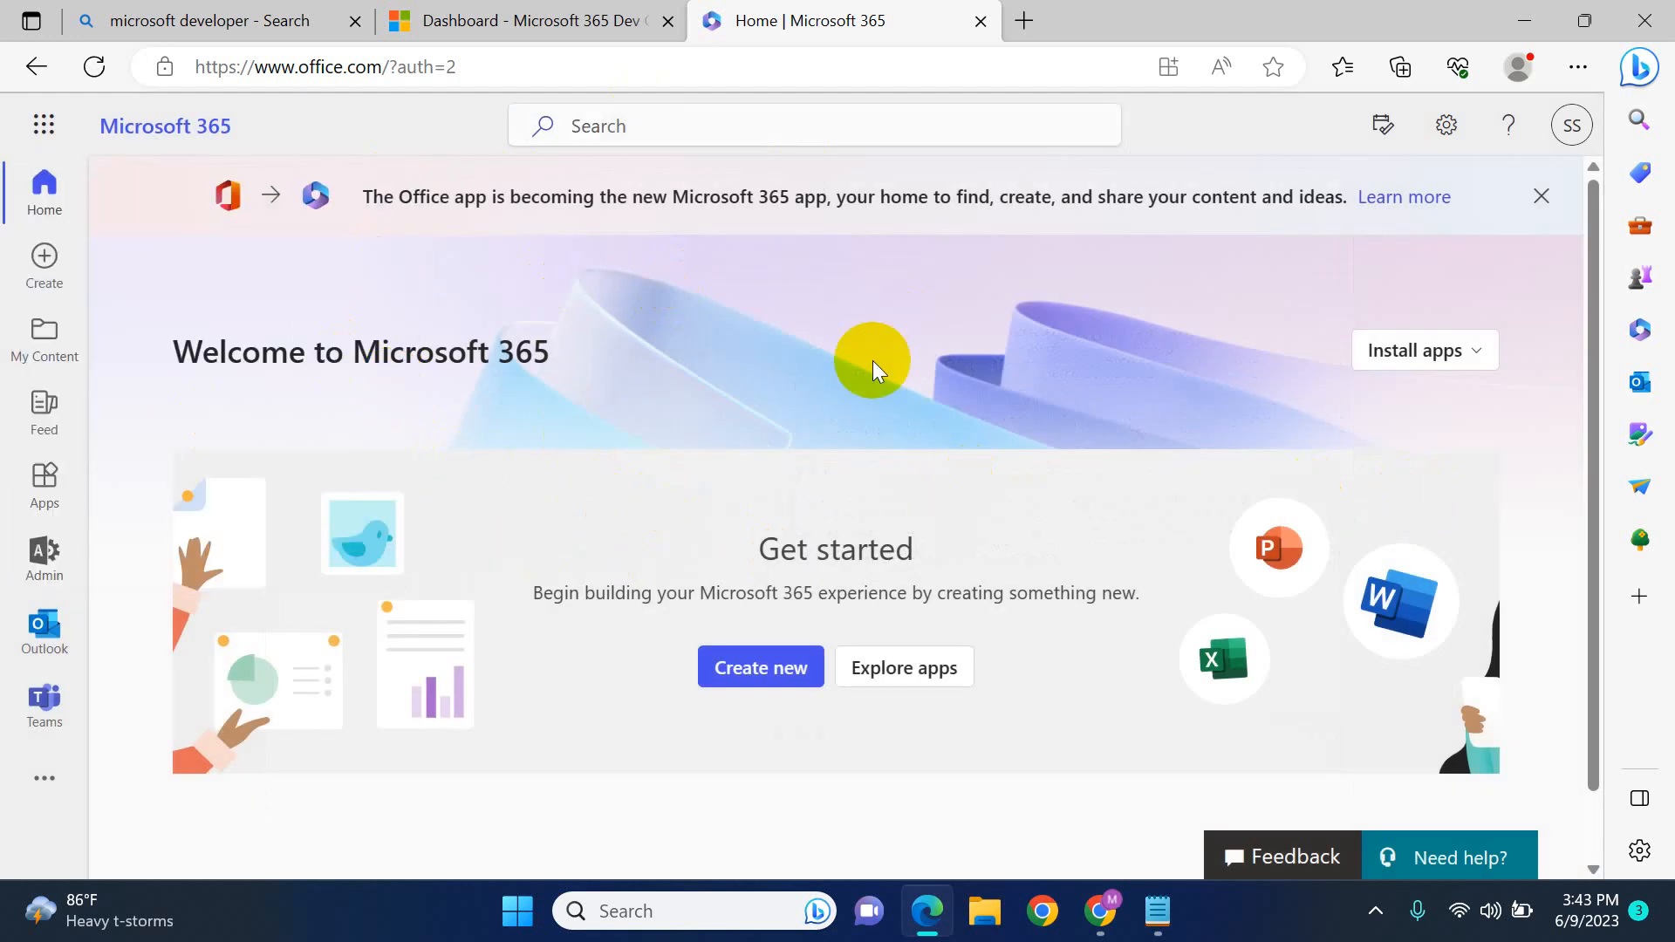
{"action": "scroll", "coordinate": [872, 359], "scroll_direction": "down", "scroll_amount": 1}
{"action": "scroll", "coordinate": [872, 359], "scroll_direction": "up", "scroll_amount": 1}
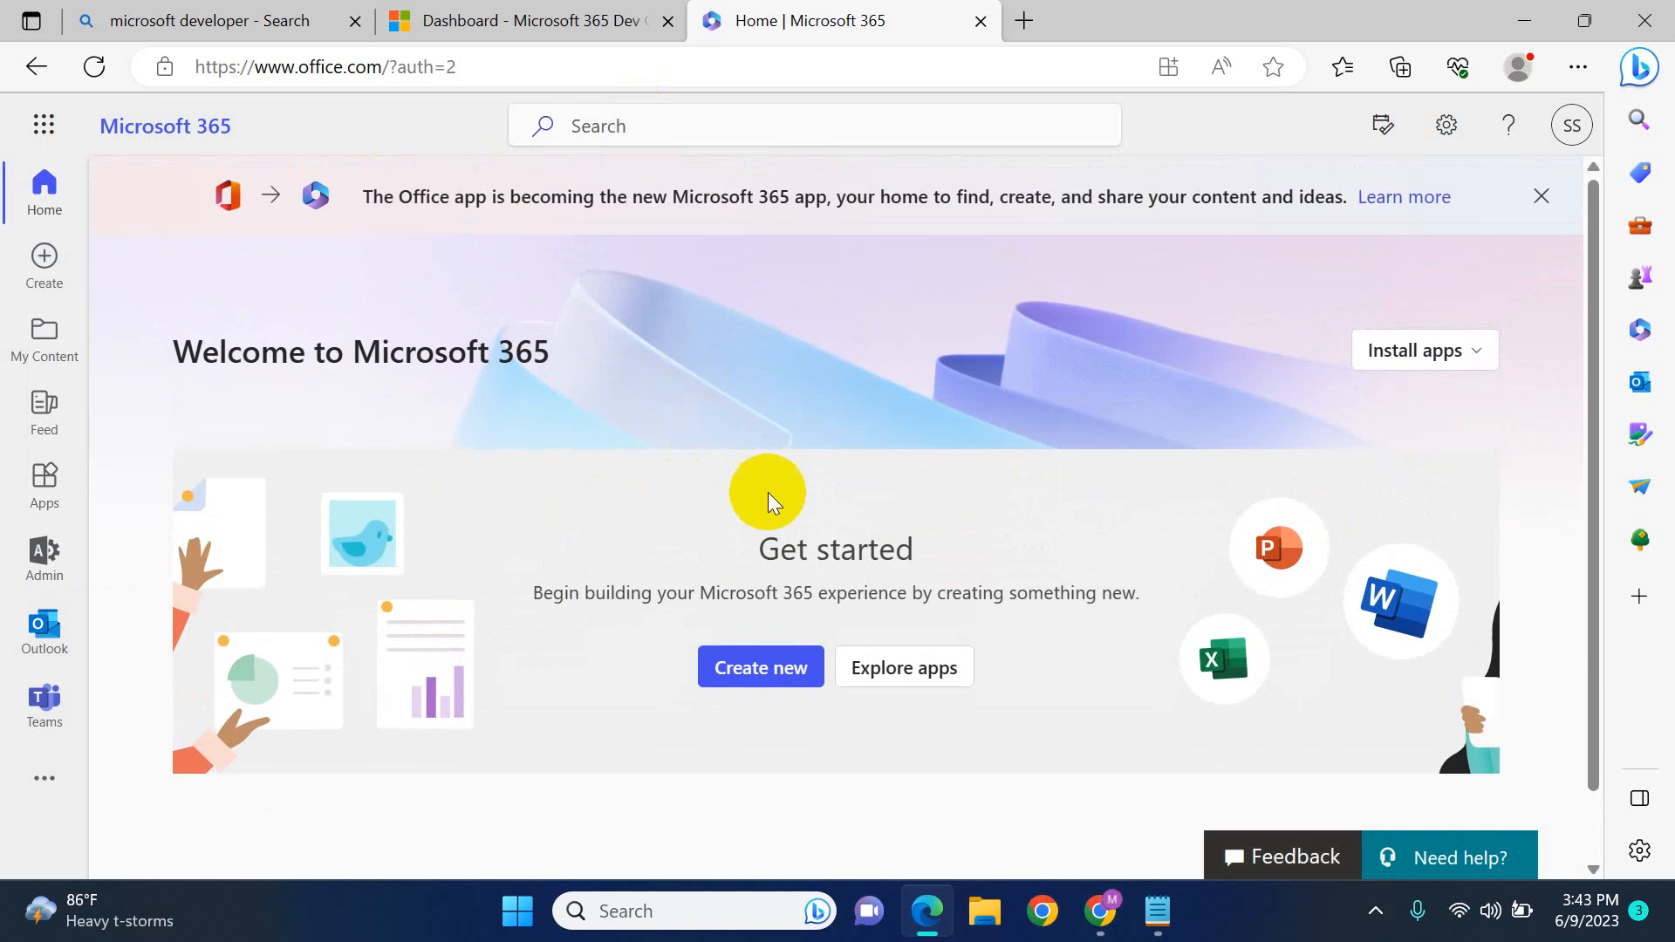
Download the Microsoft 365 apps installer via Install apps and confirm it in Edge's Downloads list
{"action": "left_click", "coordinate": [1446, 358]}
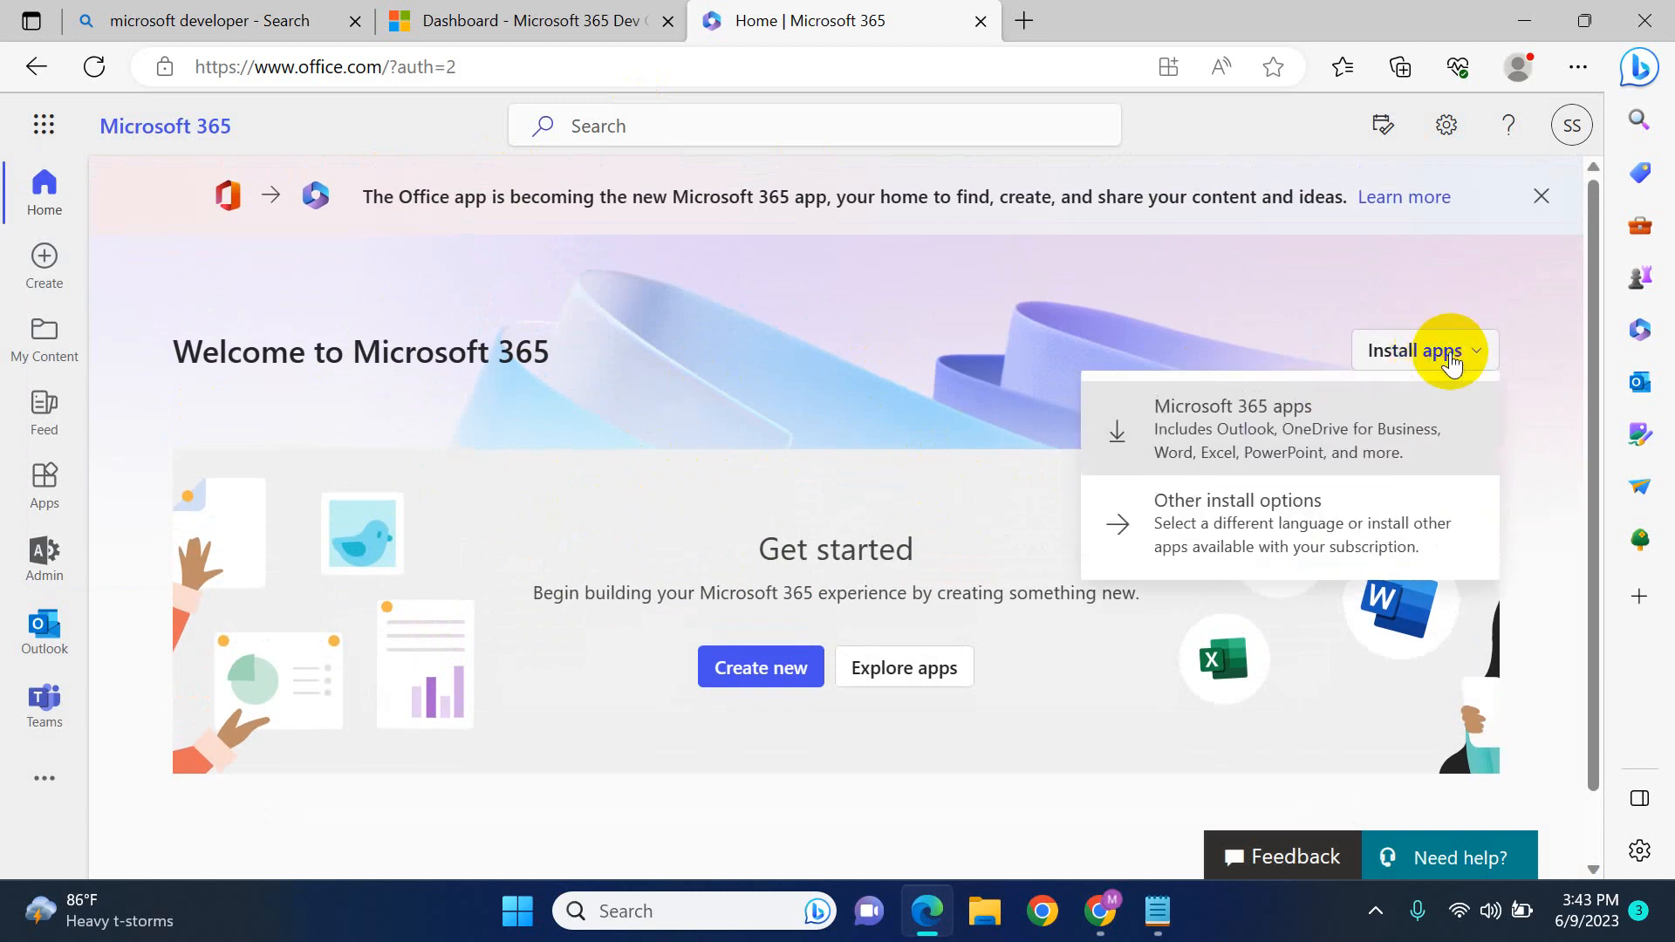
{"action": "left_click", "coordinate": [1213, 441]}
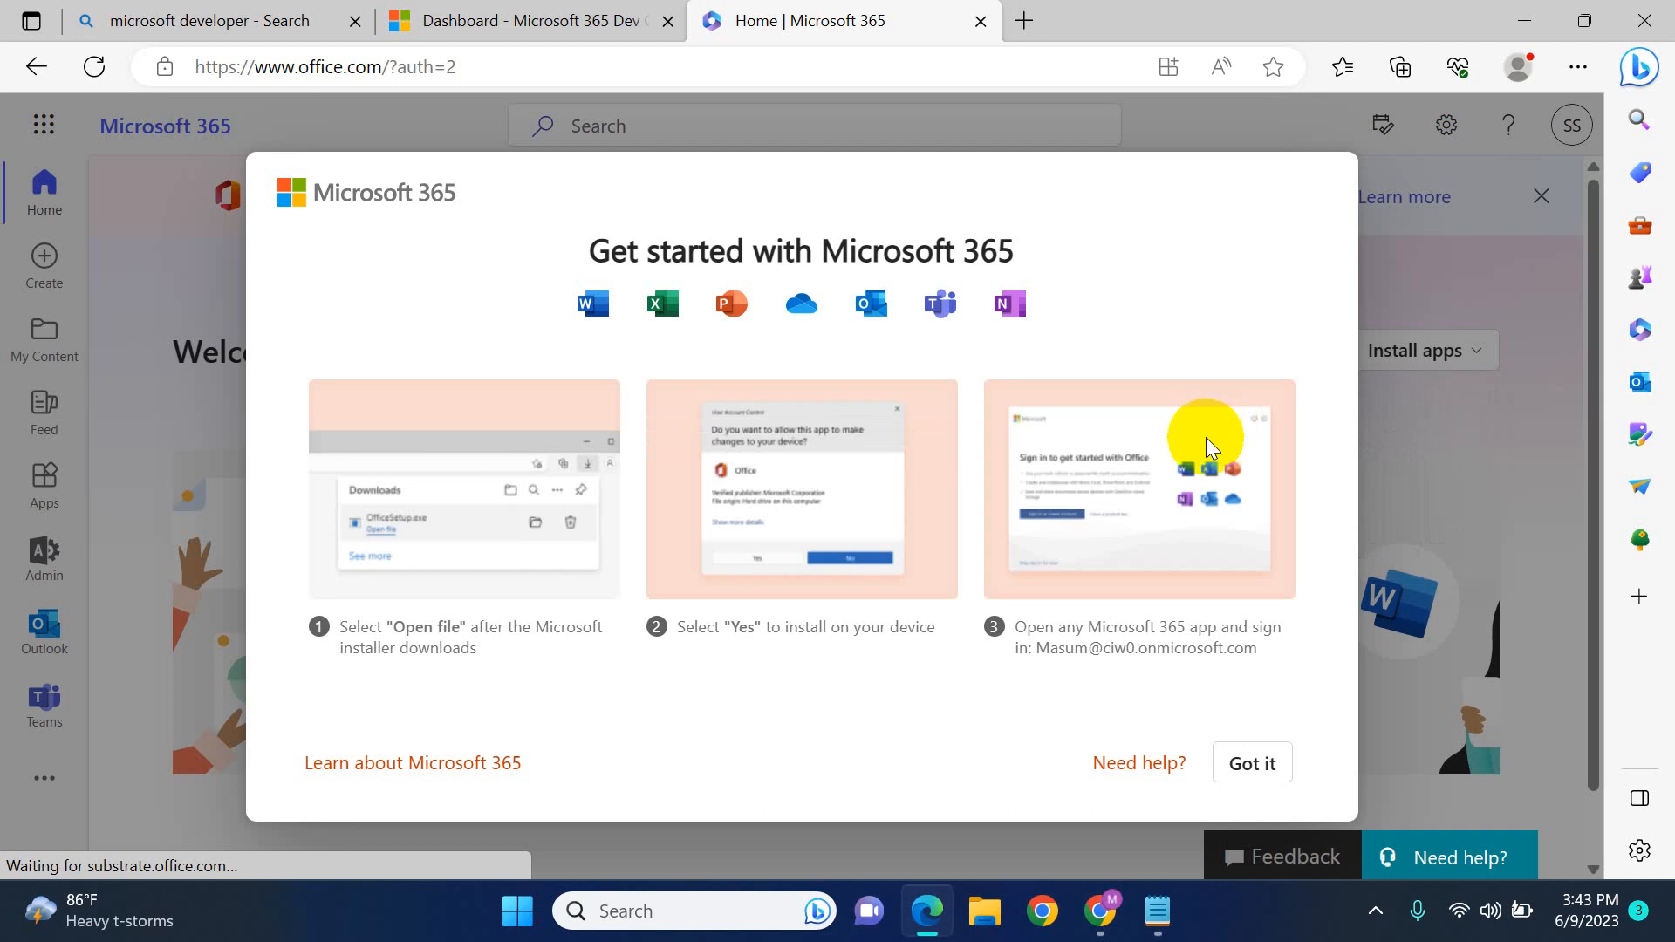
{"action": "left_click", "coordinate": [1251, 760]}
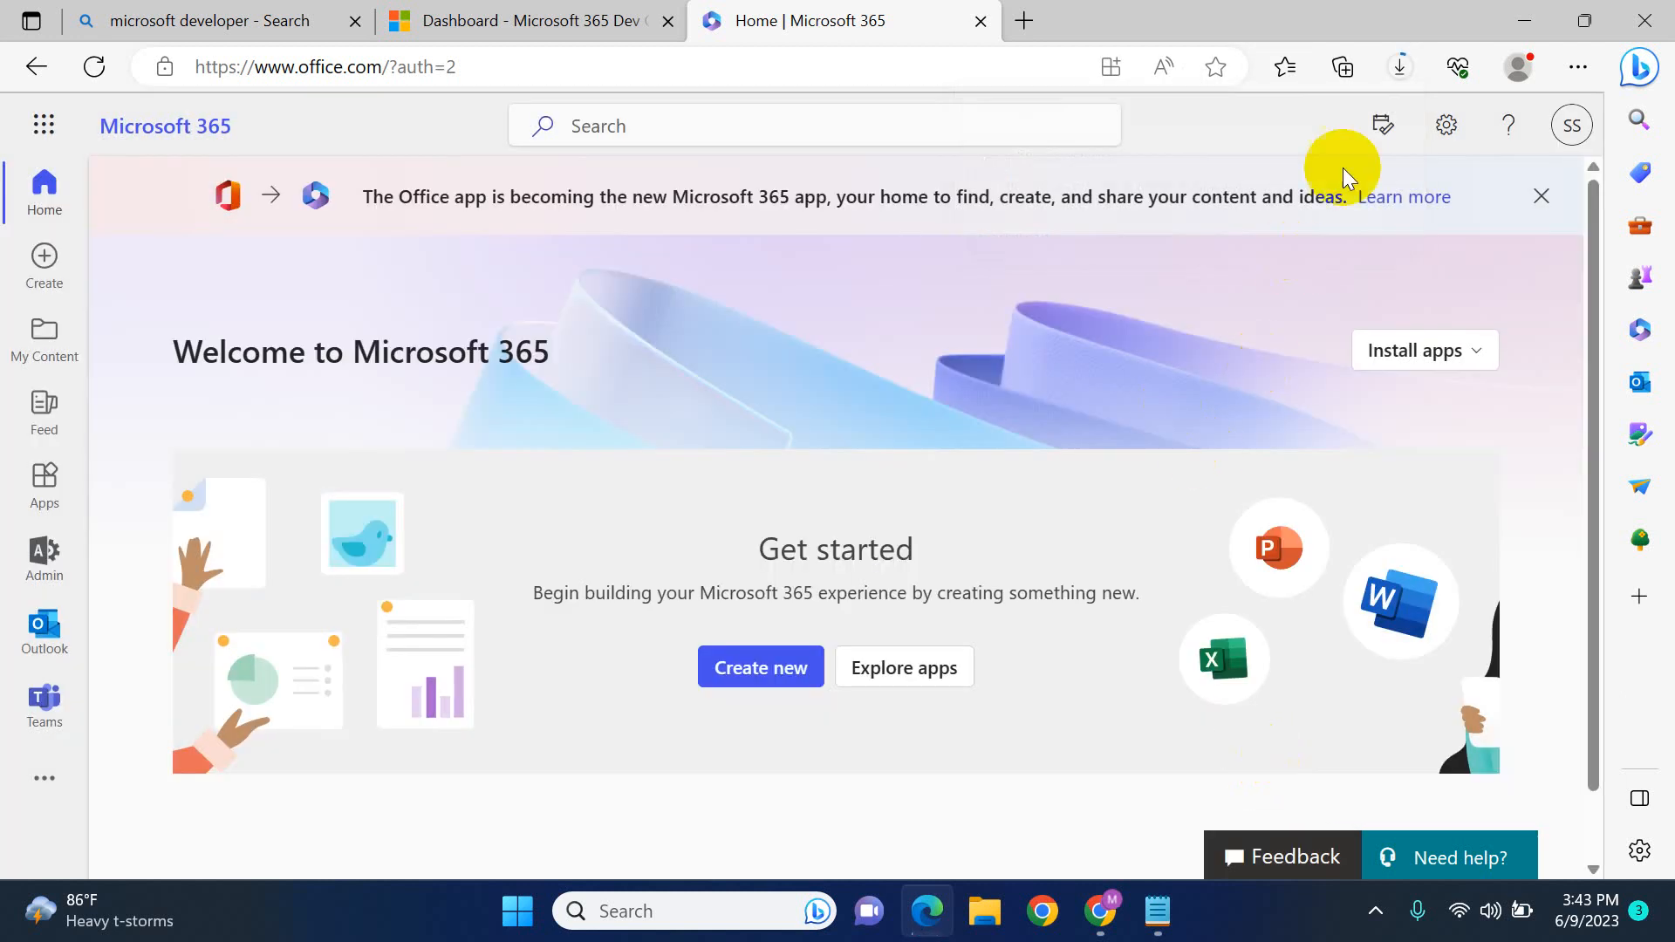
{"action": "left_click", "coordinate": [1396, 66]}
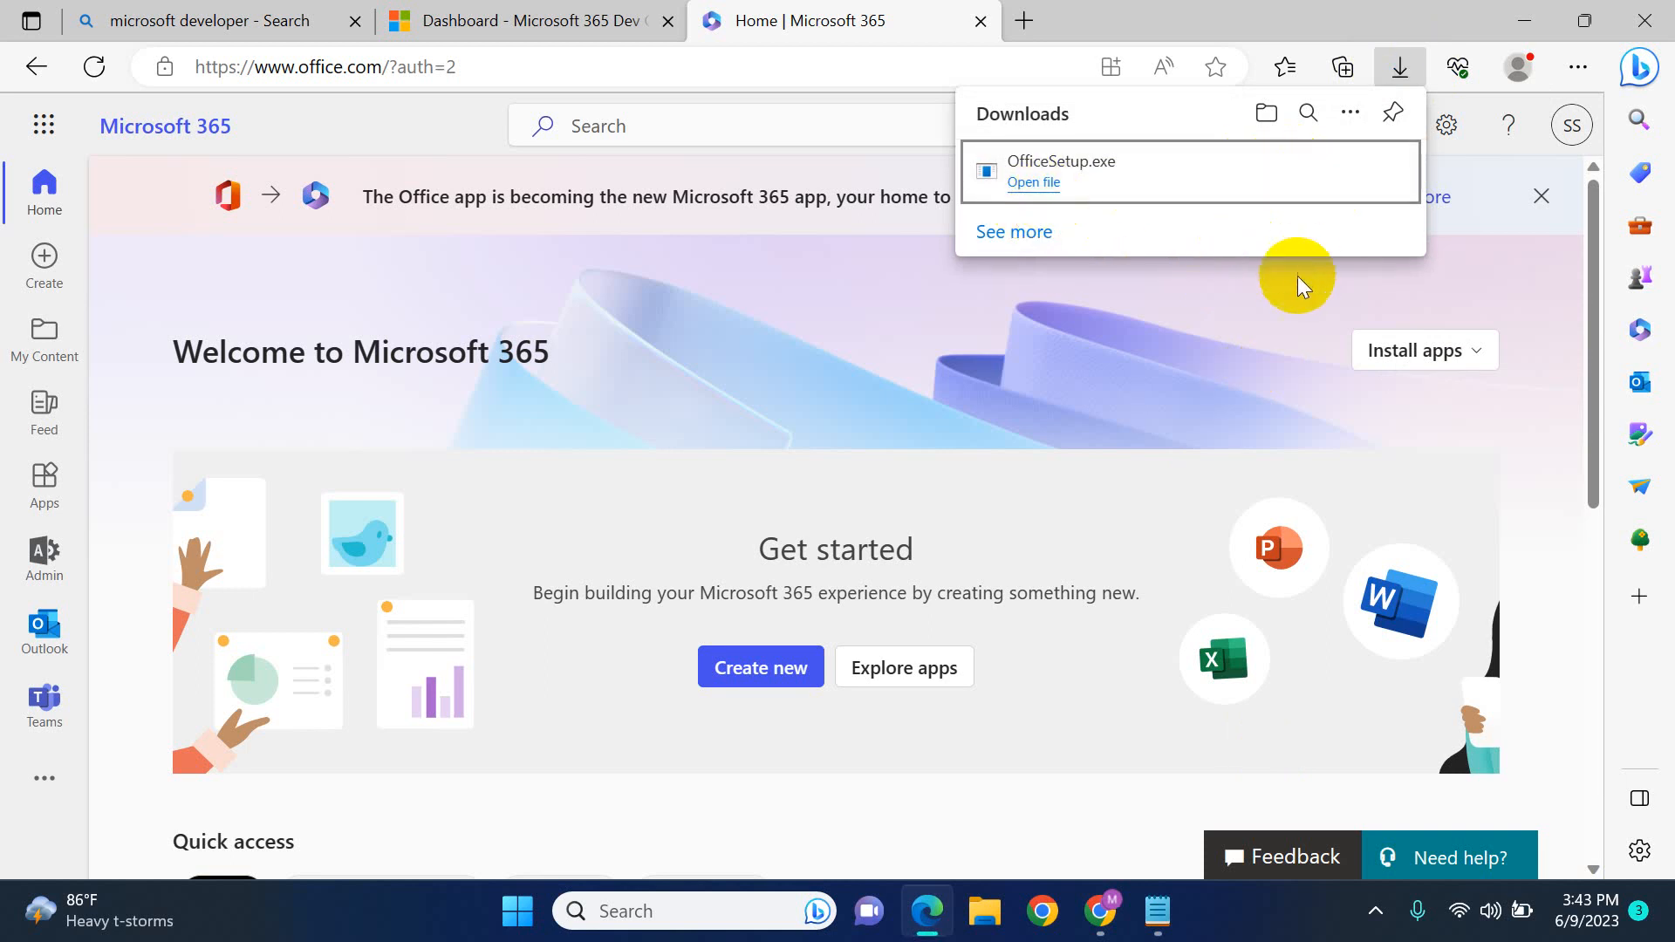
Show OfficeSetup.exe in the Downloads folder, then minimize and restore that Explorer window
{"action": "left_click", "coordinate": [1308, 168]}
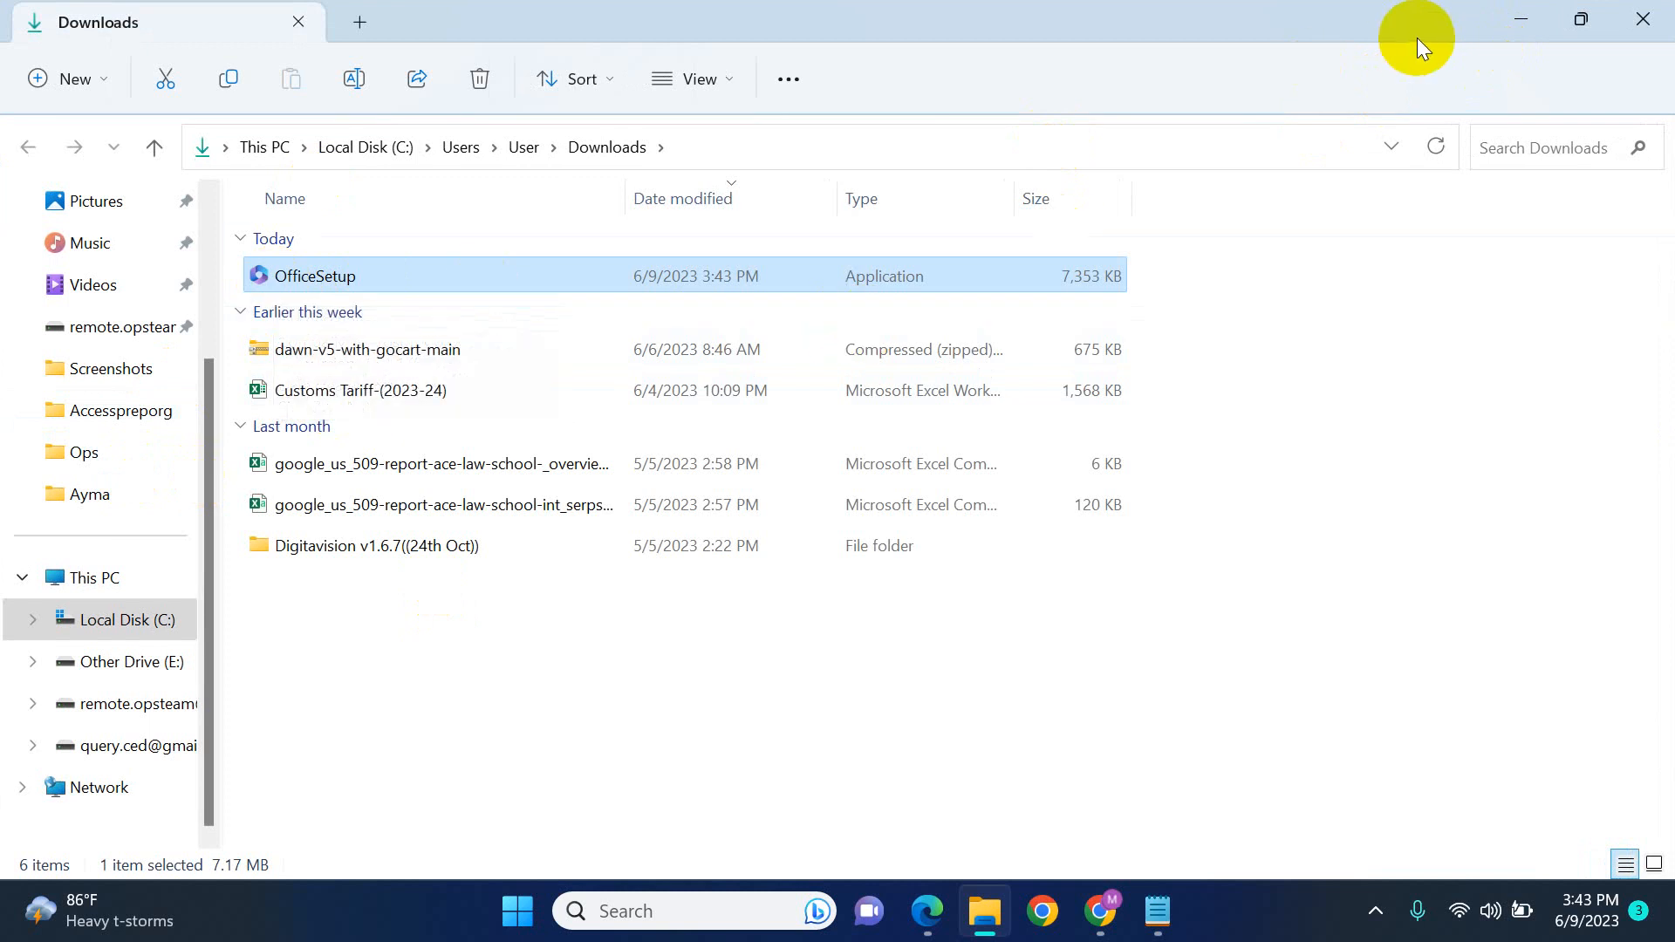
{"action": "left_click", "coordinate": [1513, 17]}
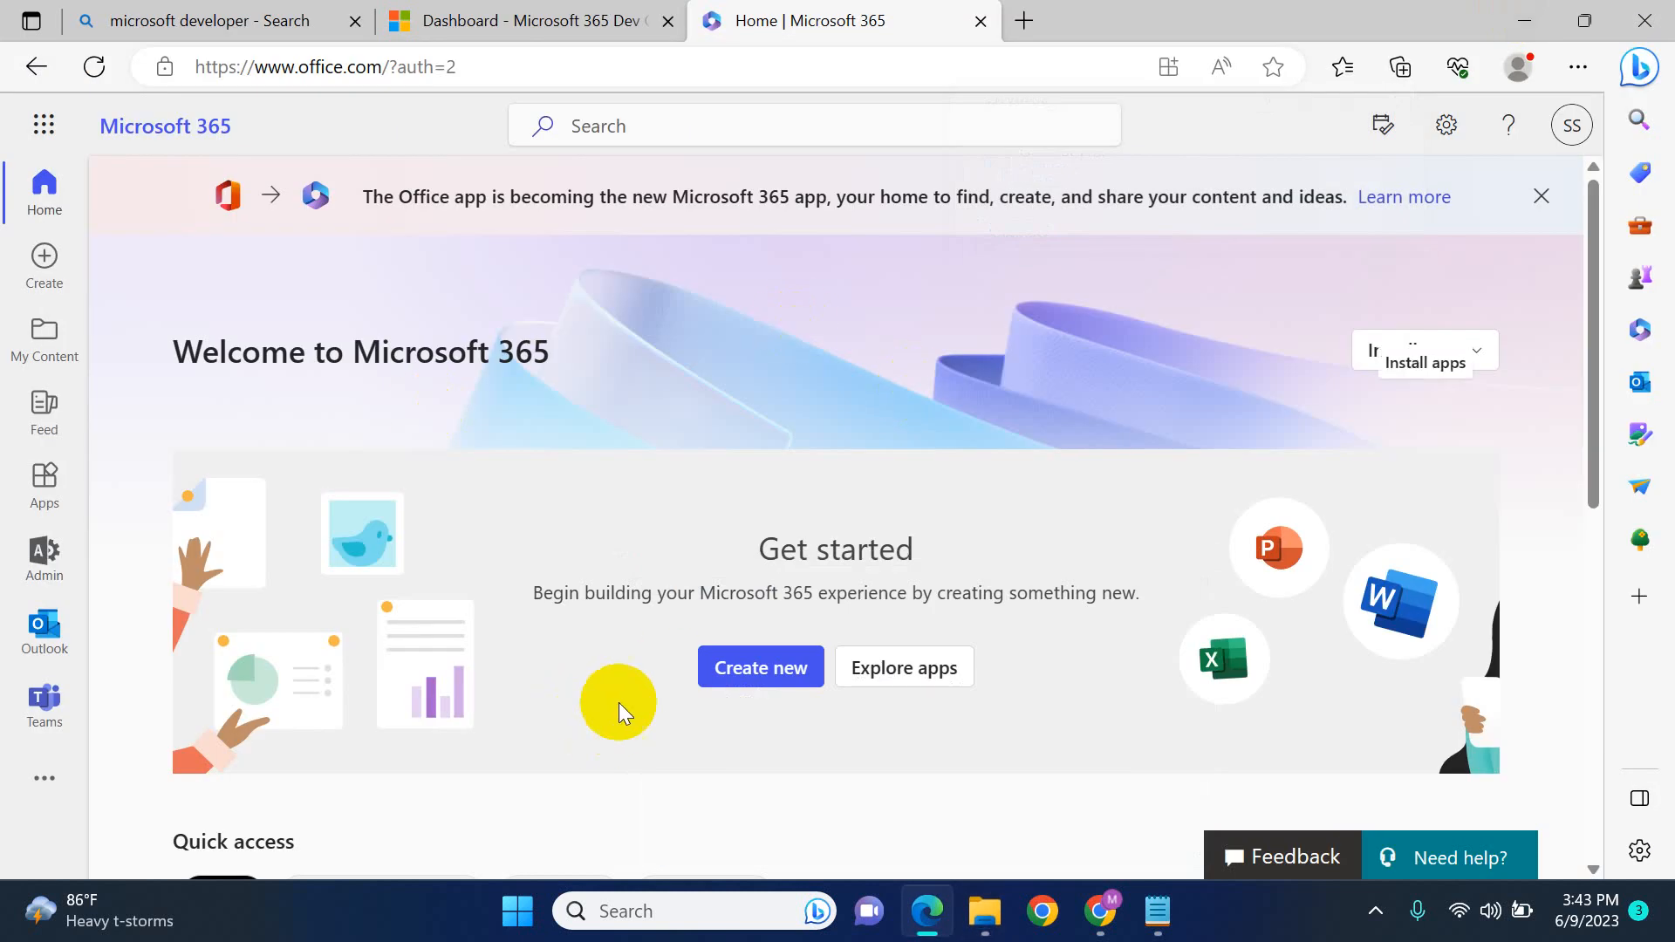
{"action": "left_click", "coordinate": [984, 911]}
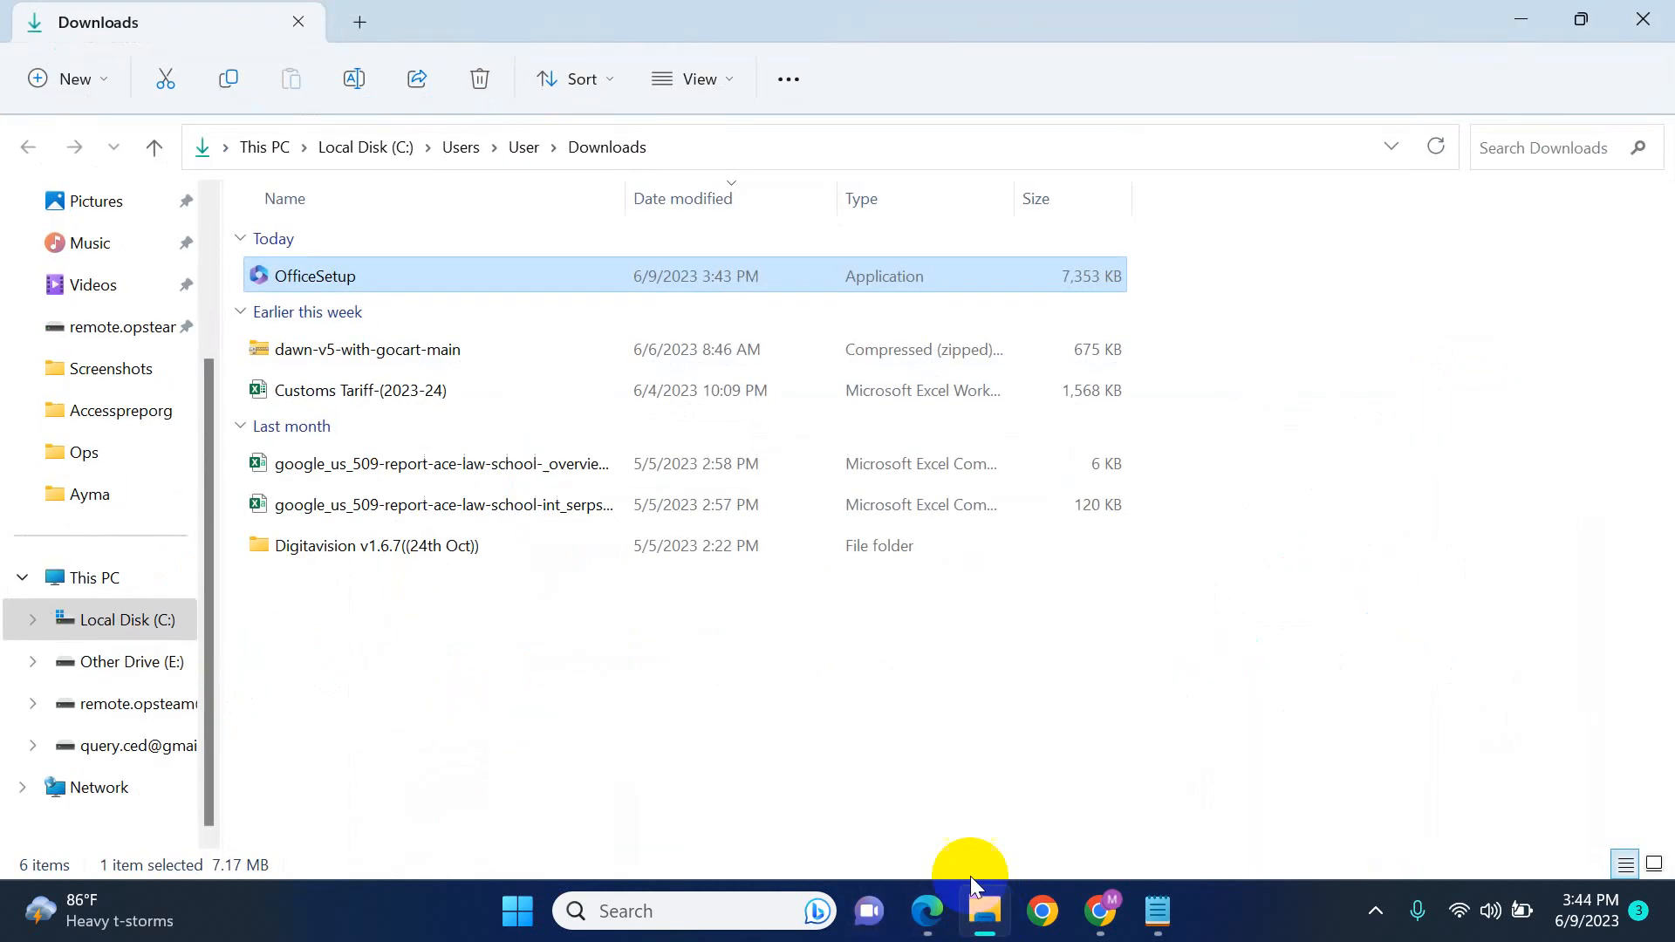
Run OfficeSetup and minimize the Explorer, Edge and Notepad windows
{"action": "double_click", "coordinate": [390, 274]}
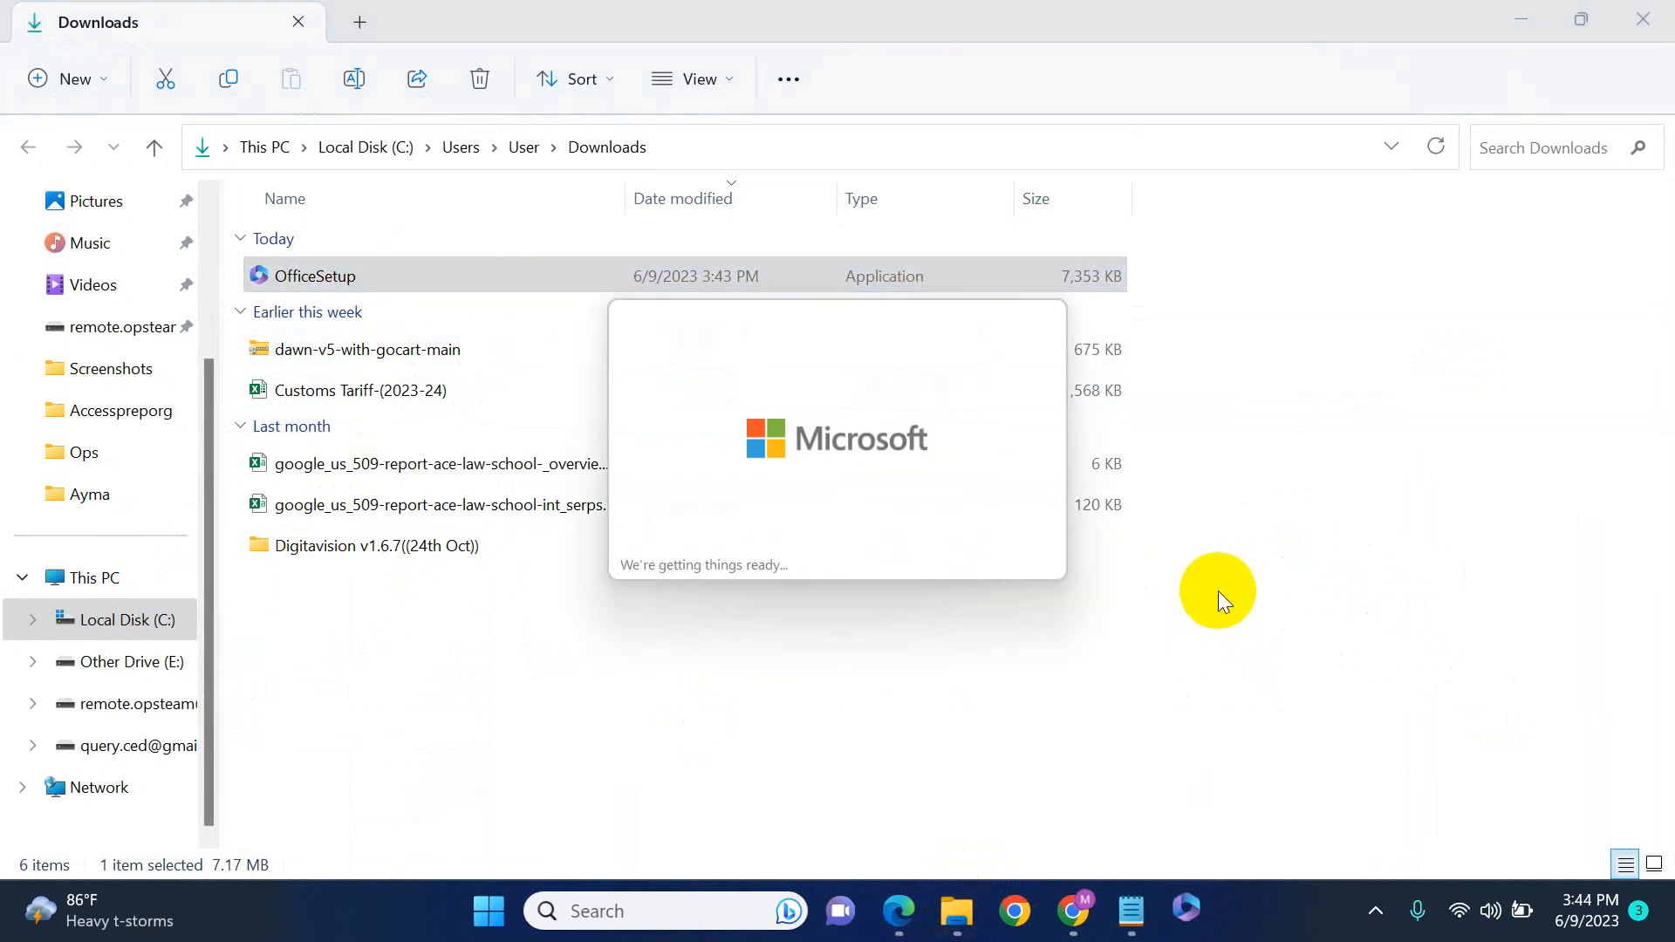
{"action": "left_click", "coordinate": [1528, 19]}
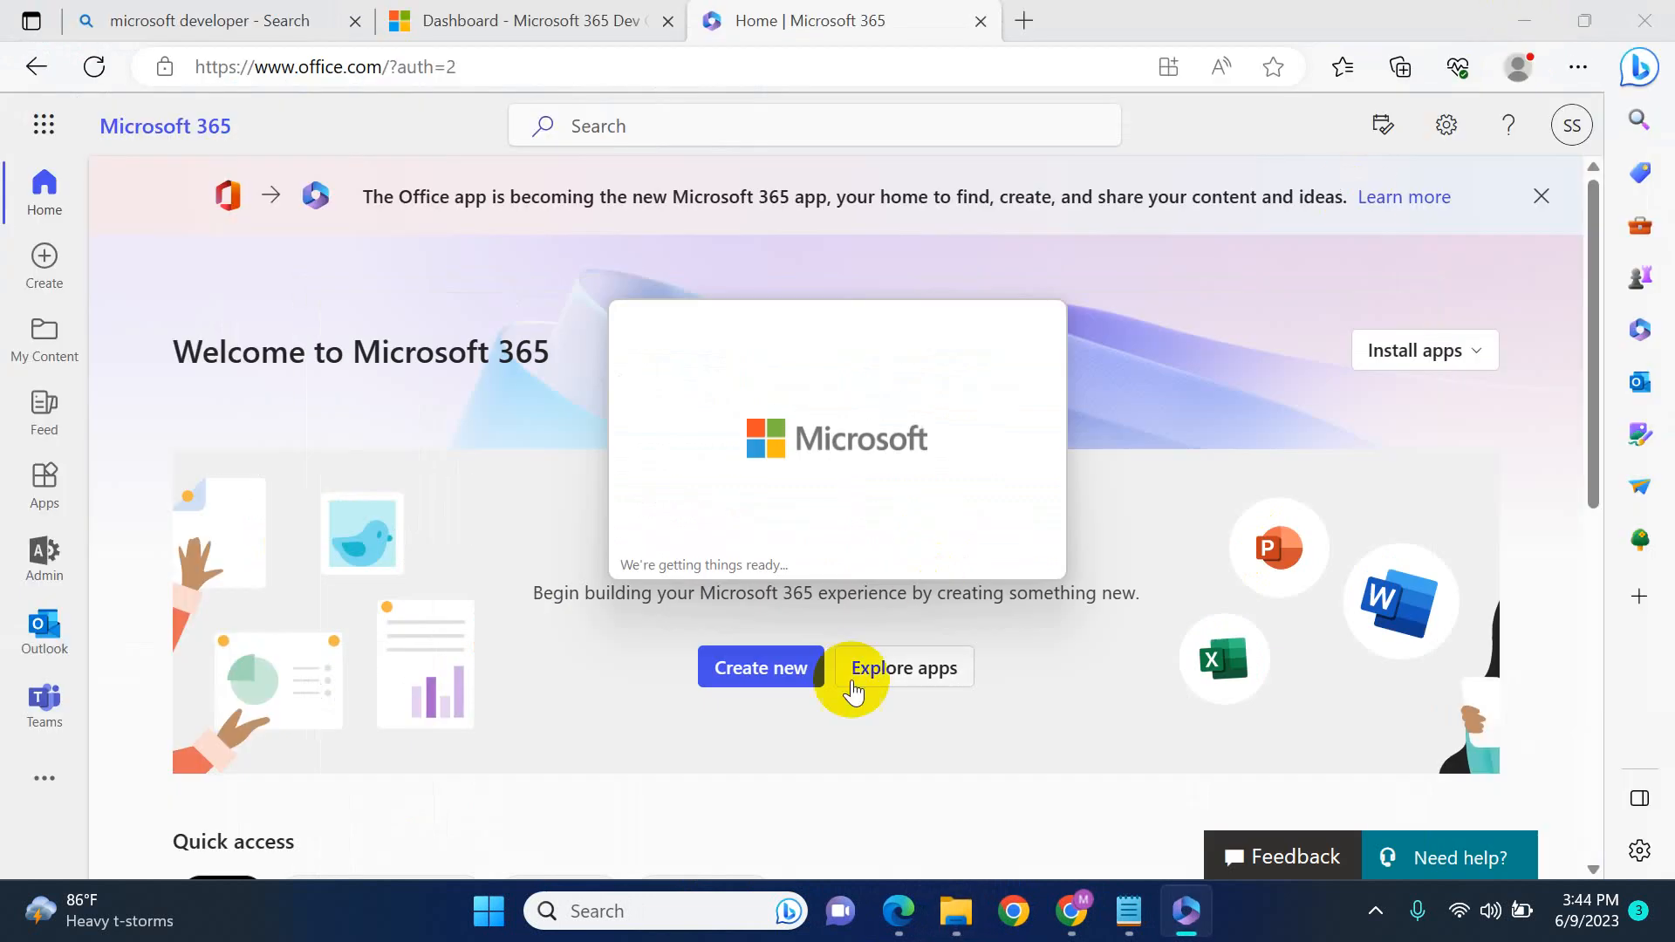
{"action": "left_click", "coordinate": [1524, 19]}
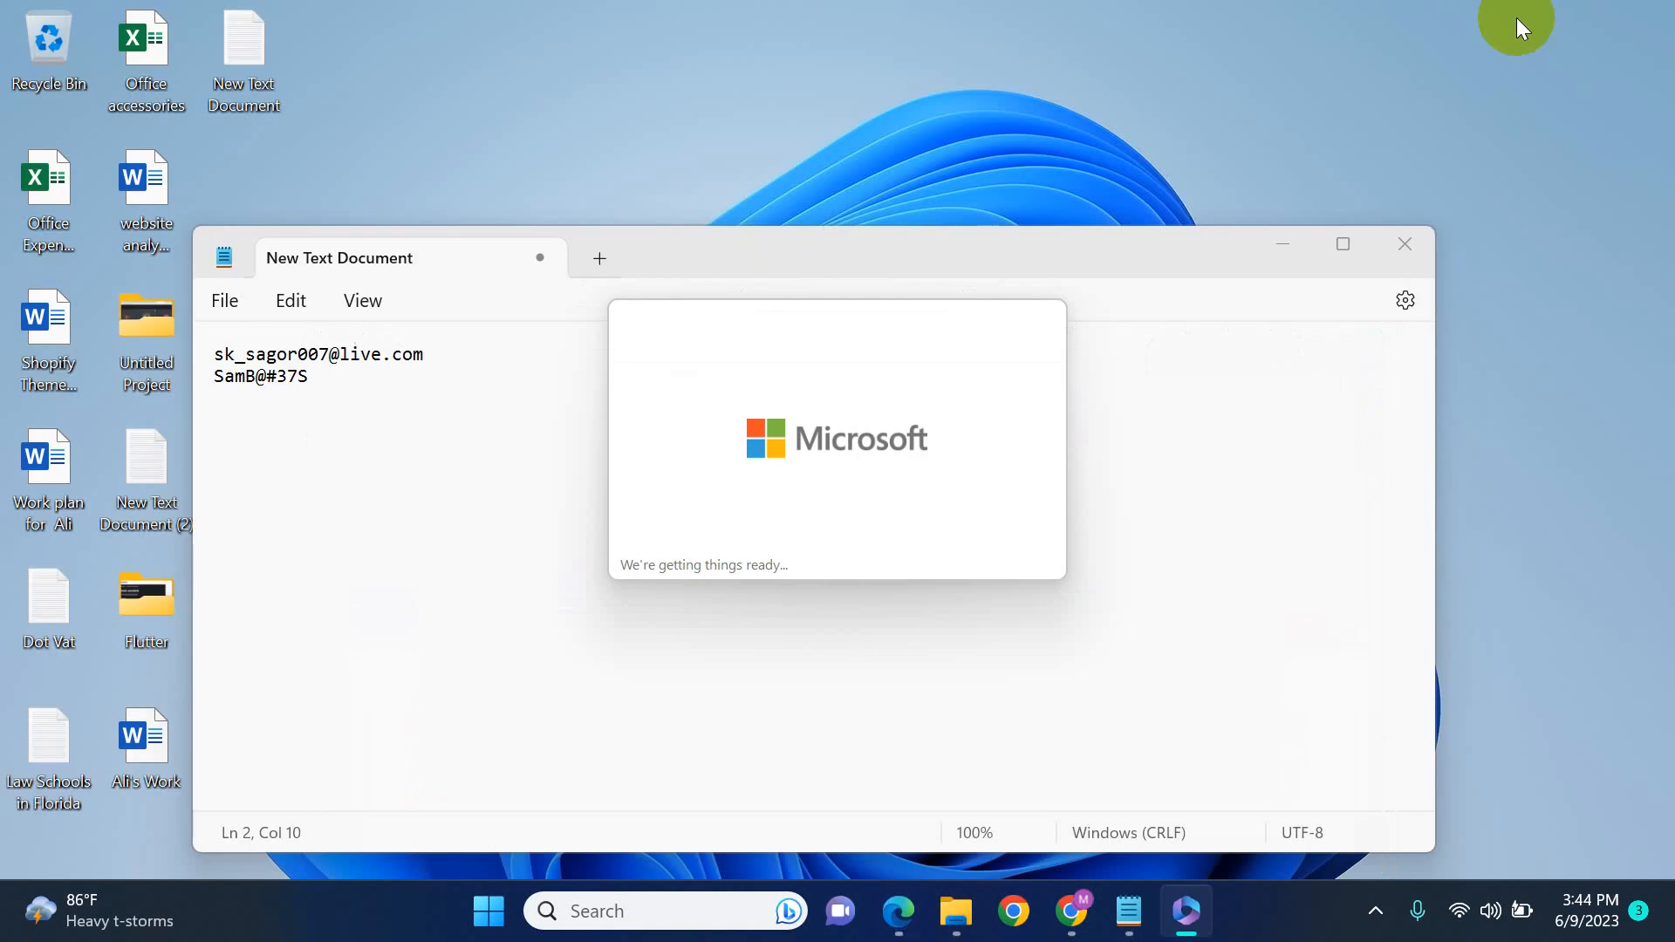
{"action": "left_click", "coordinate": [1284, 246]}
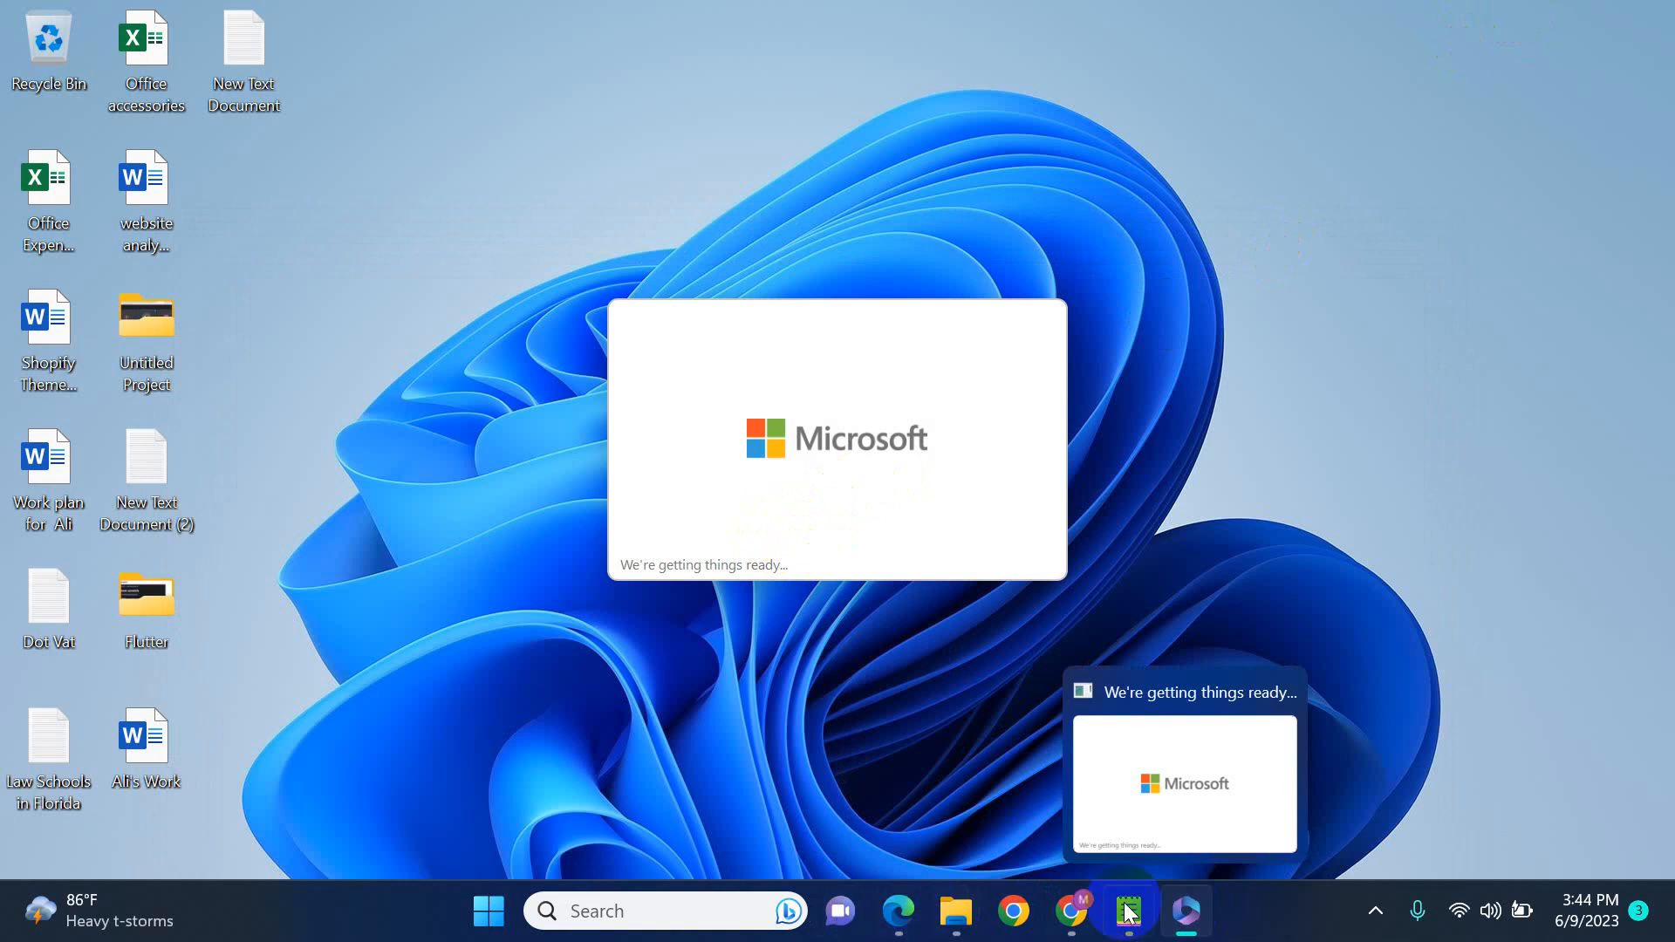
Check the background apps in the system tray while Microsoft 365 and Office download
{"action": "left_click", "coordinate": [1376, 912]}
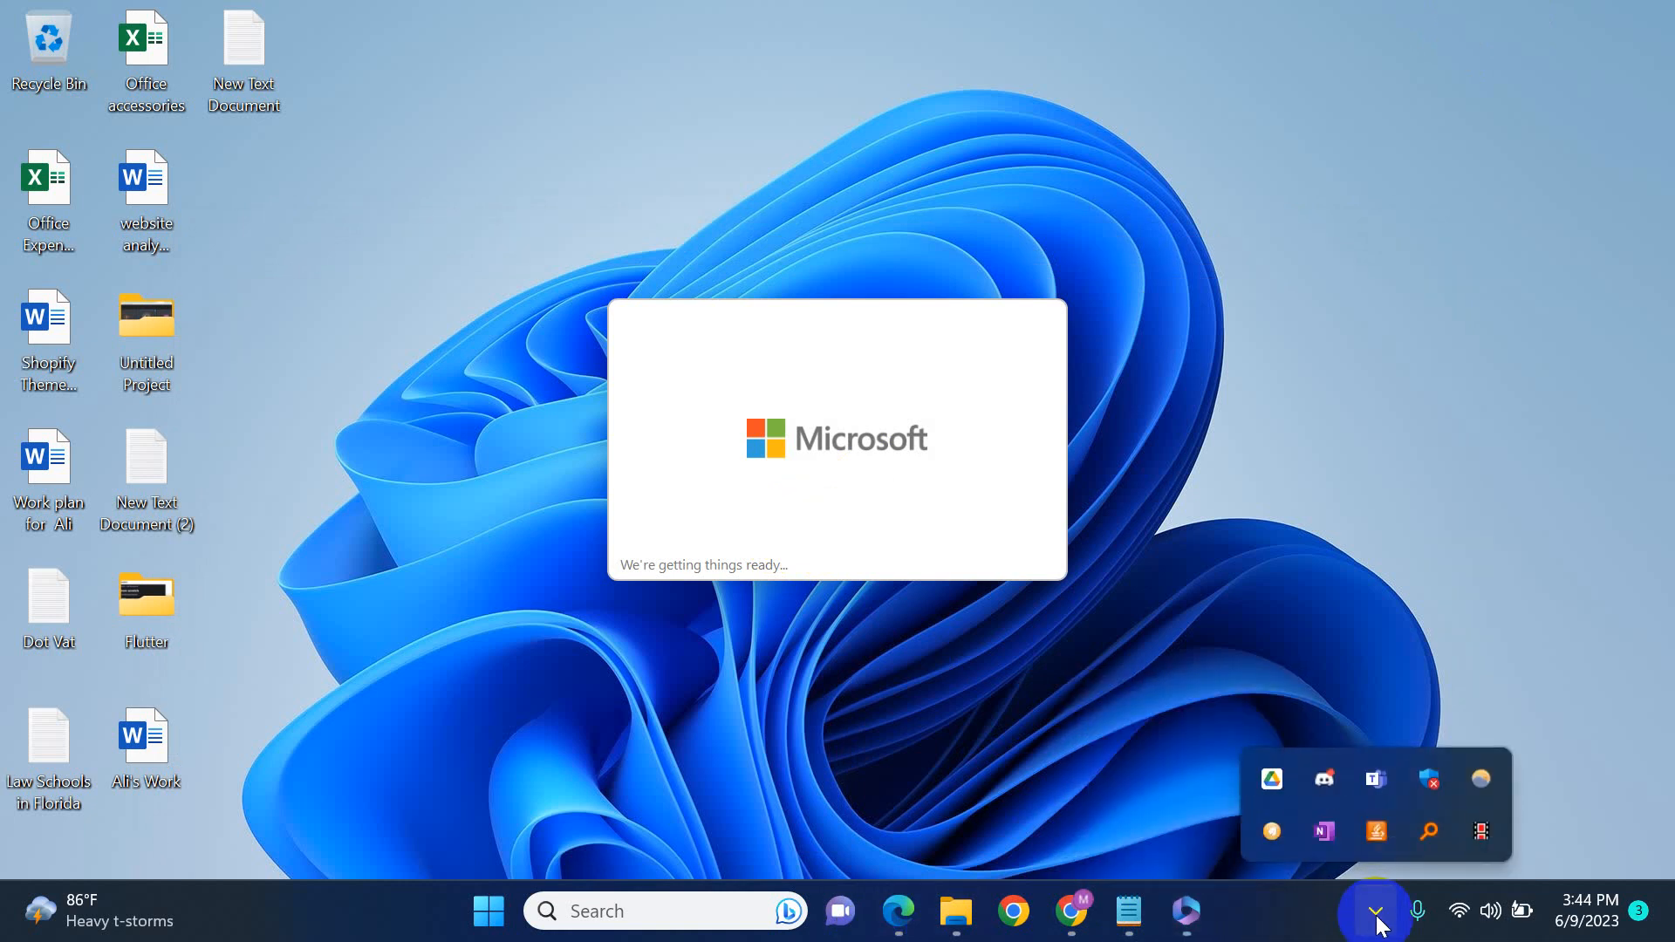
{"action": "left_click", "coordinate": [1484, 831]}
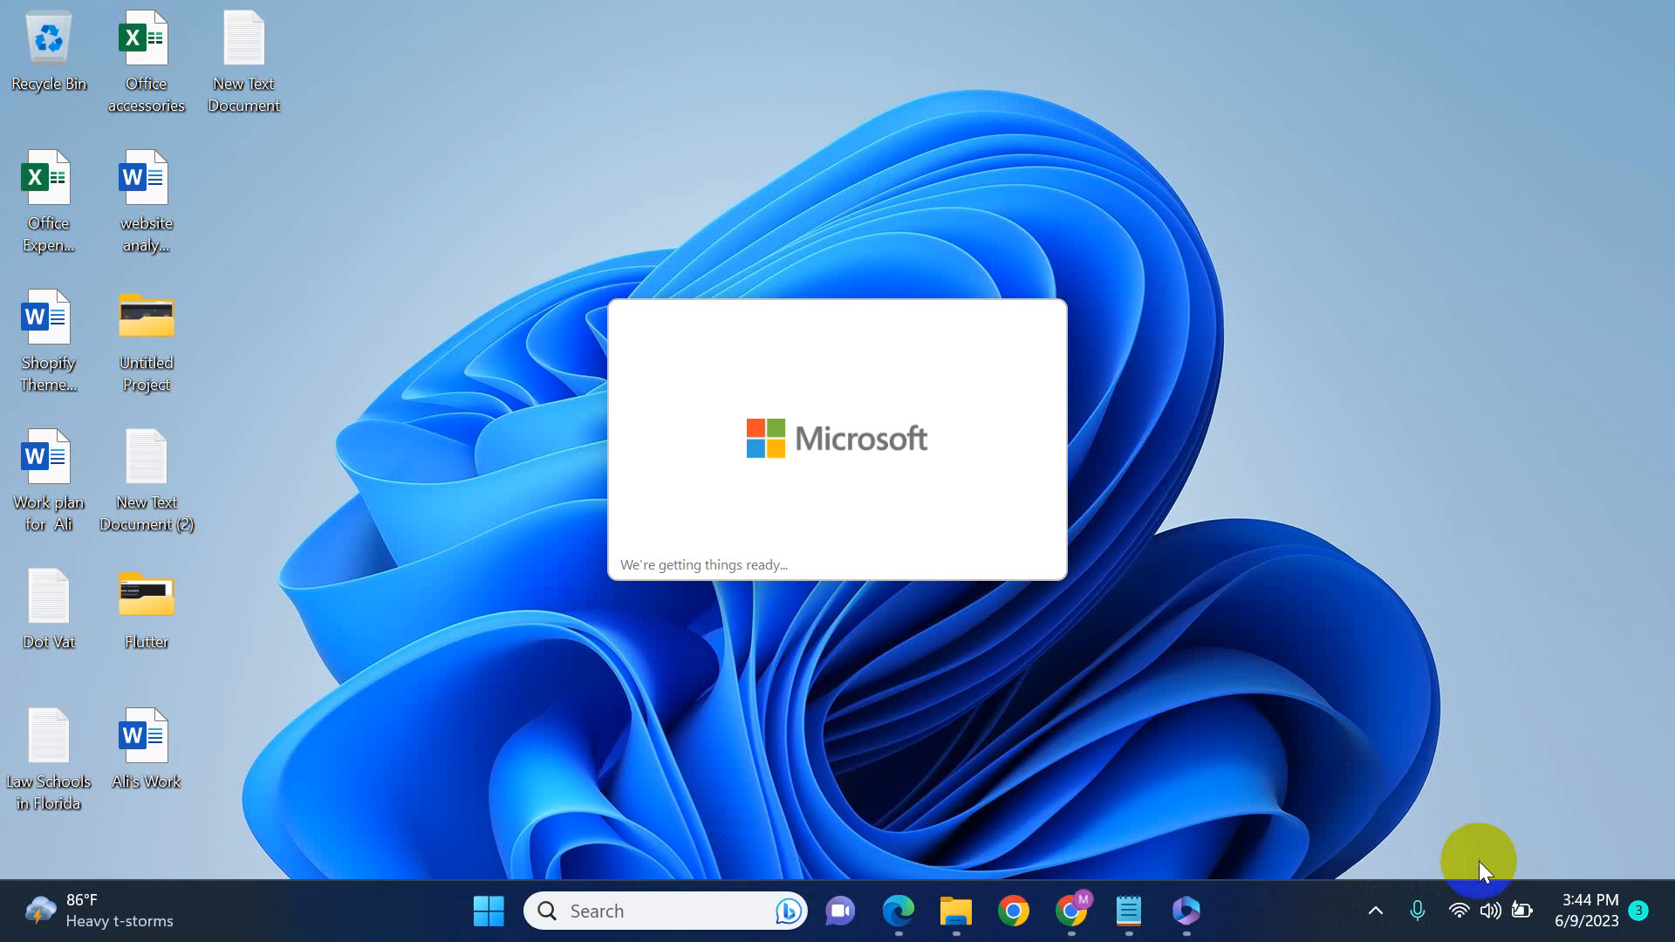
{"action": "left_click", "coordinate": [1384, 911]}
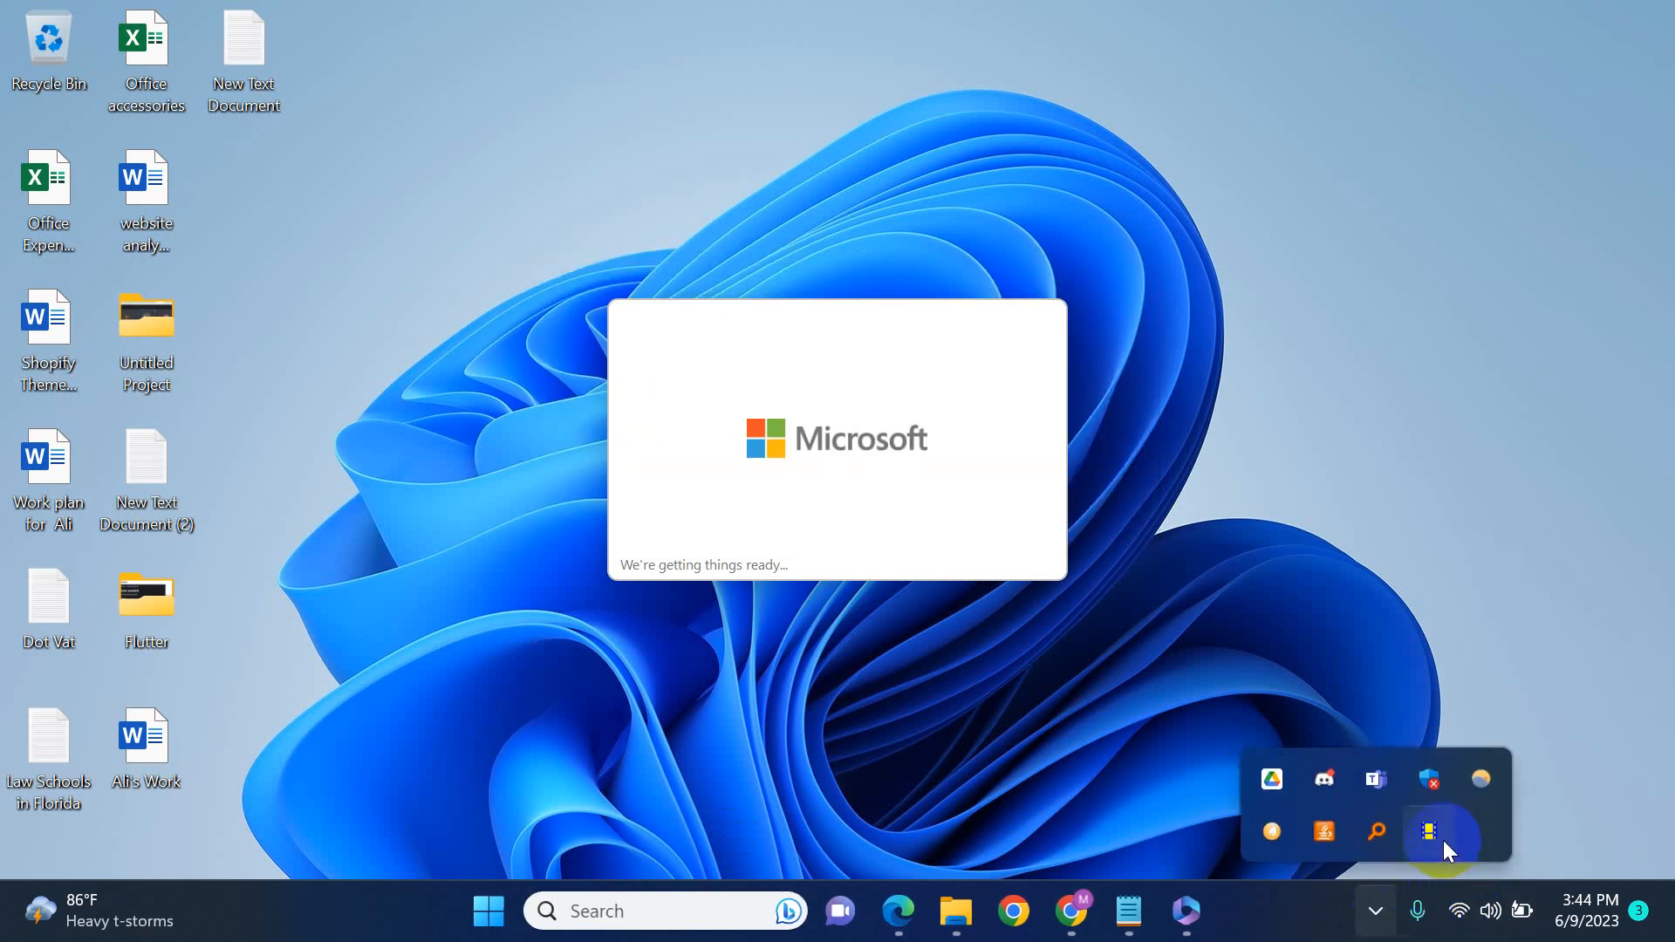
{"action": "left_click", "coordinate": [1375, 914]}
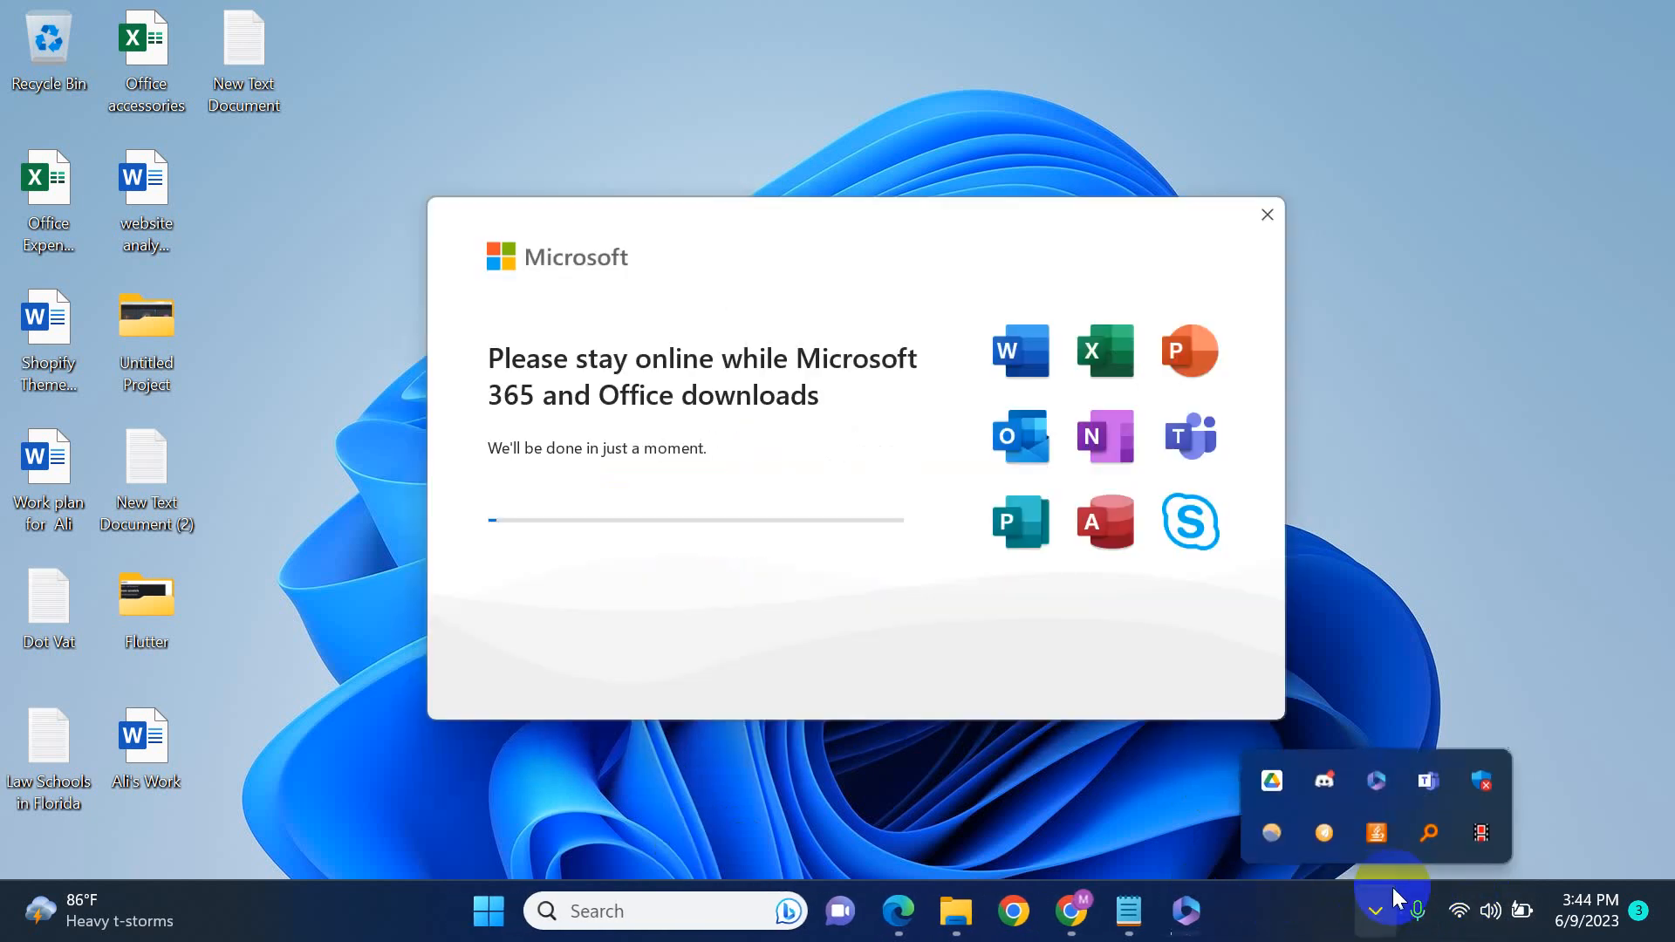
{"action": "left_click", "coordinate": [1495, 841]}
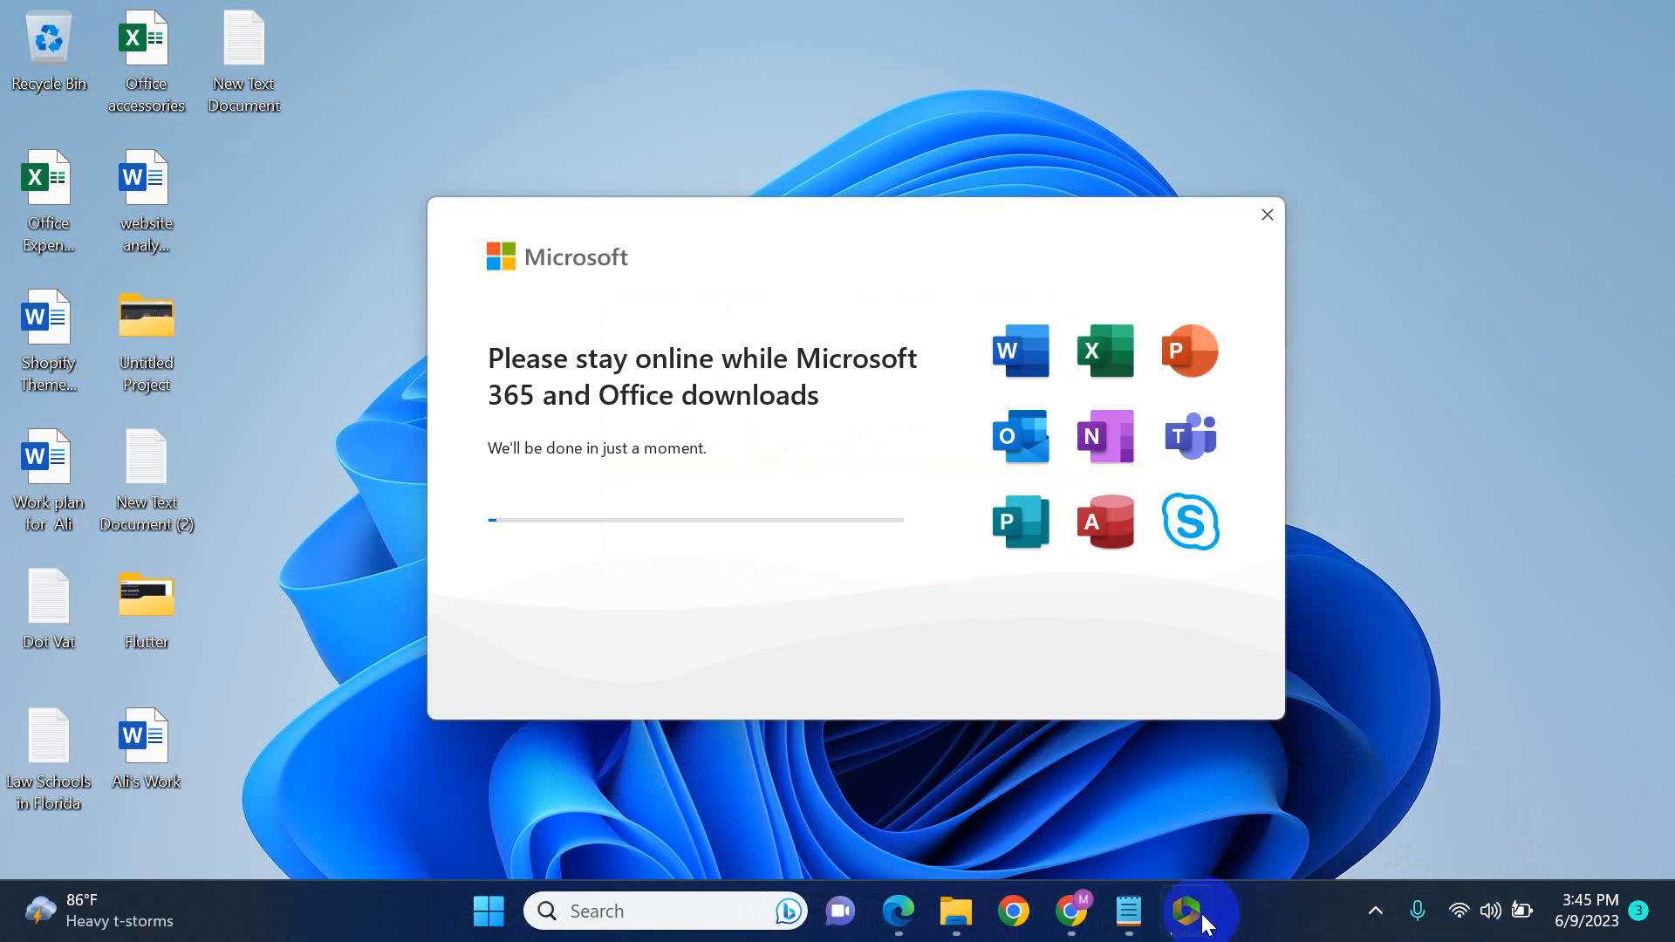
{"action": "mouse_move", "coordinate": [1186, 907]}
{"action": "mouse_move", "coordinate": [1129, 926]}
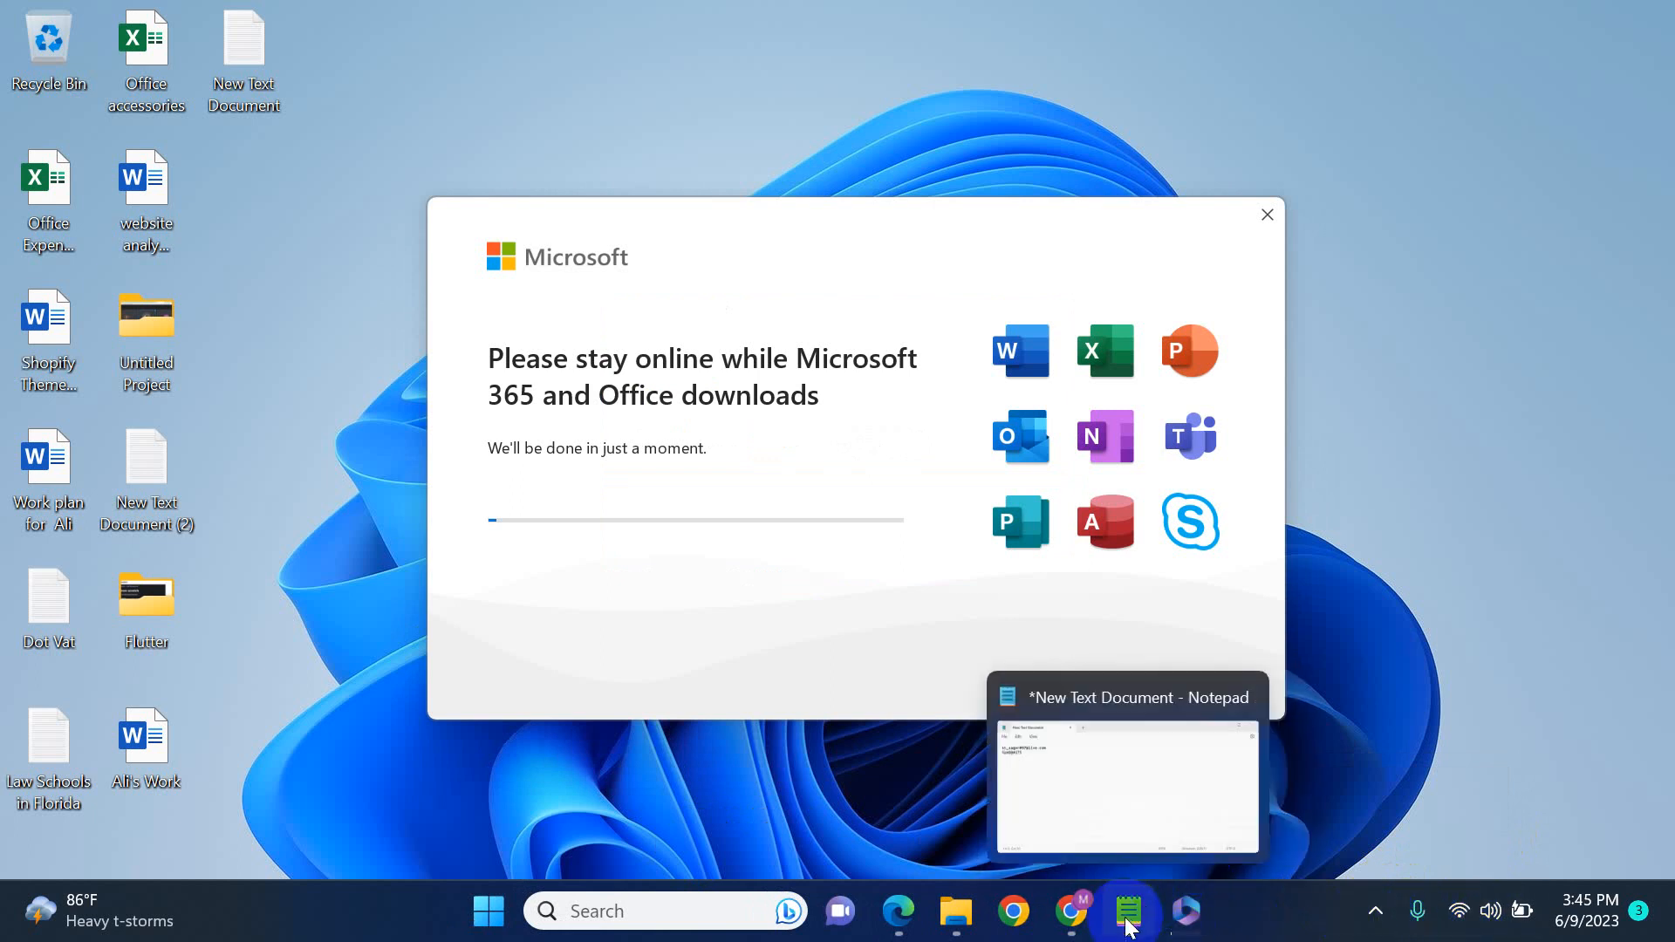
{"action": "left_click", "coordinate": [1377, 911]}
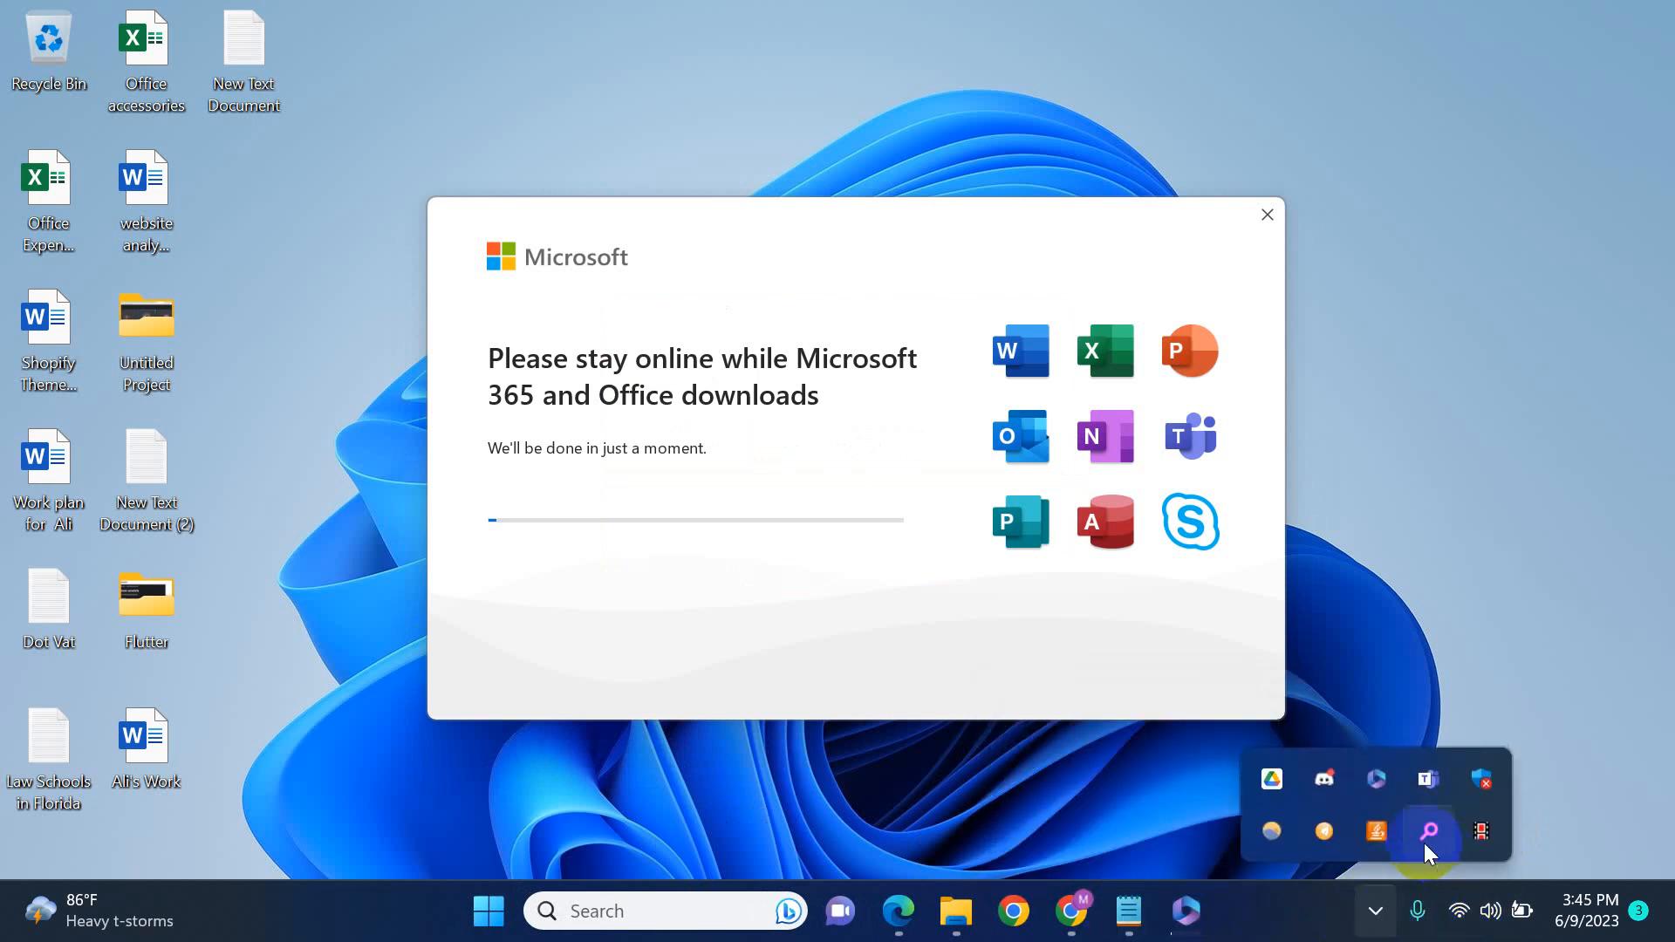